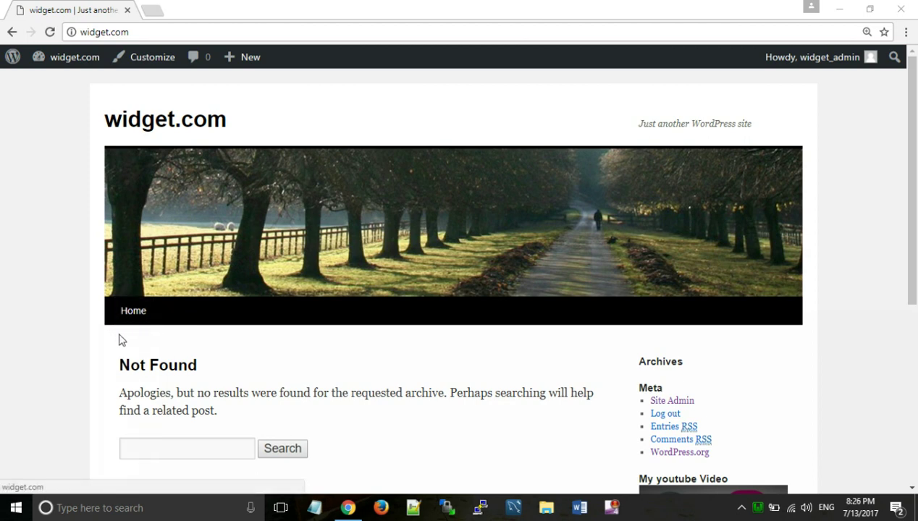
Examine the site's front page, including its navigation bar, main content area and sidebar widgets
click(143, 318)
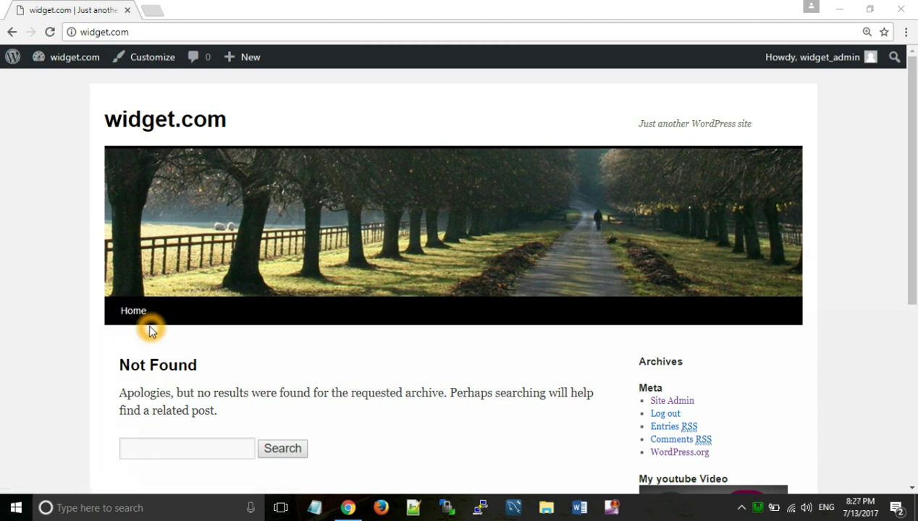
click(313, 323)
click(426, 314)
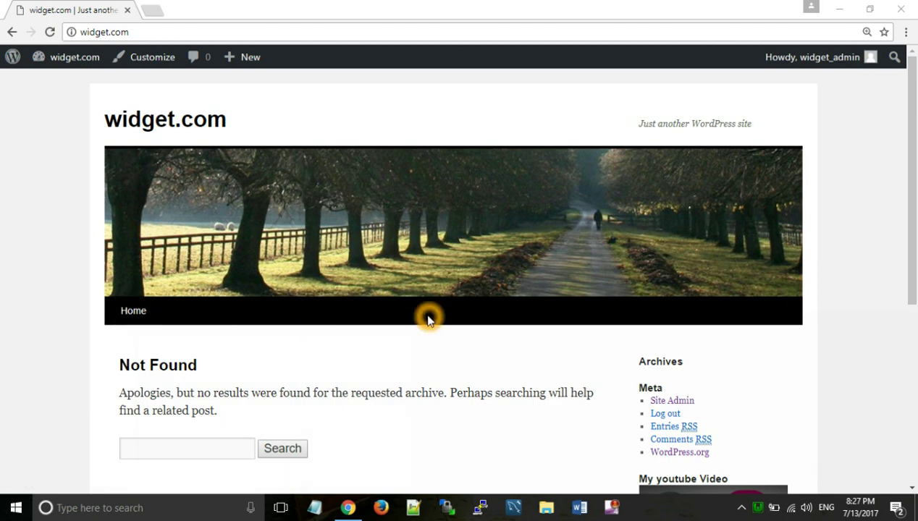
click(325, 348)
scroll(326, 353, down, 5)
click(323, 353)
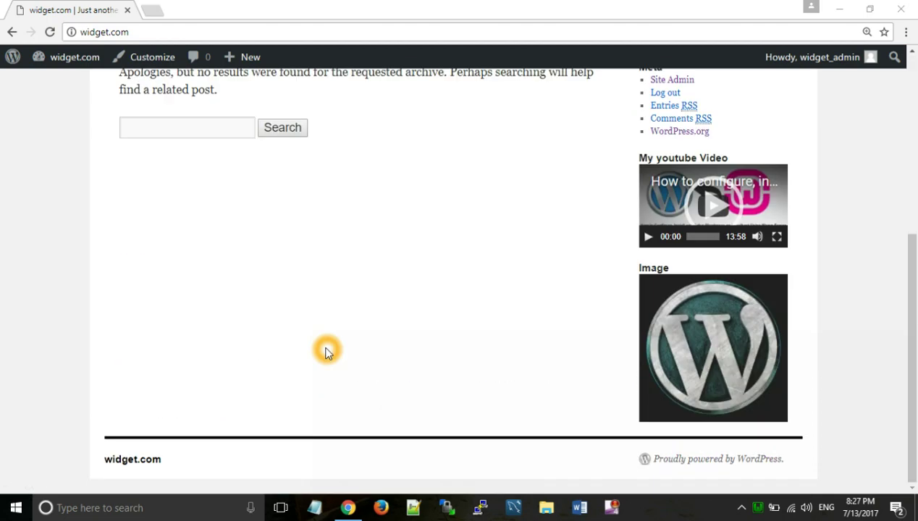
scroll(324, 353, up, 5)
click(325, 348)
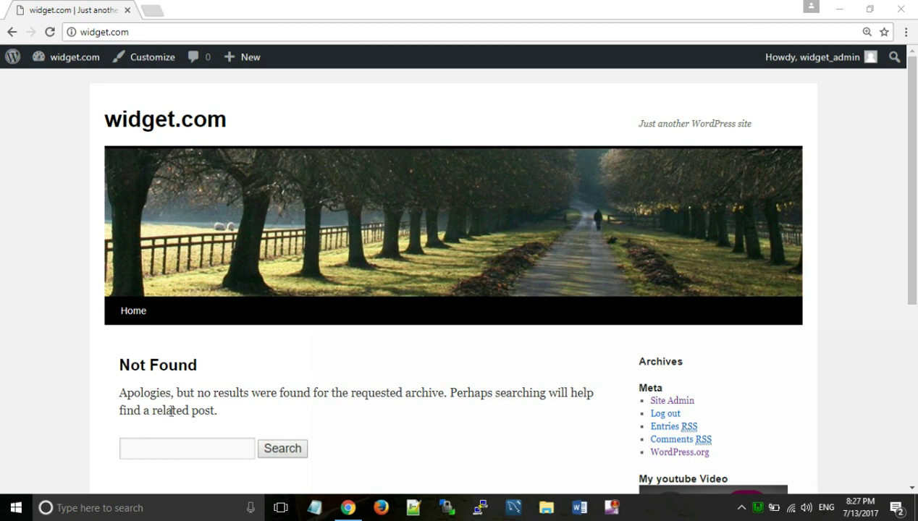
click(200, 361)
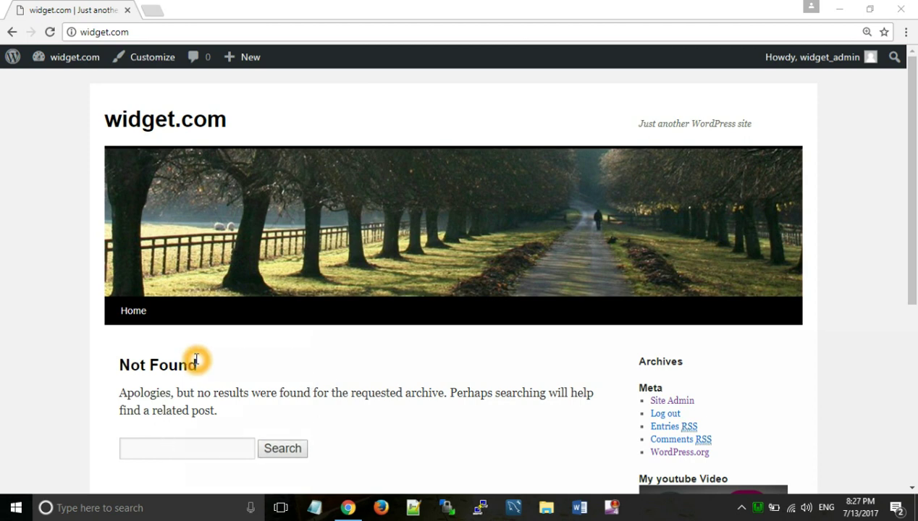
click(174, 318)
click(125, 316)
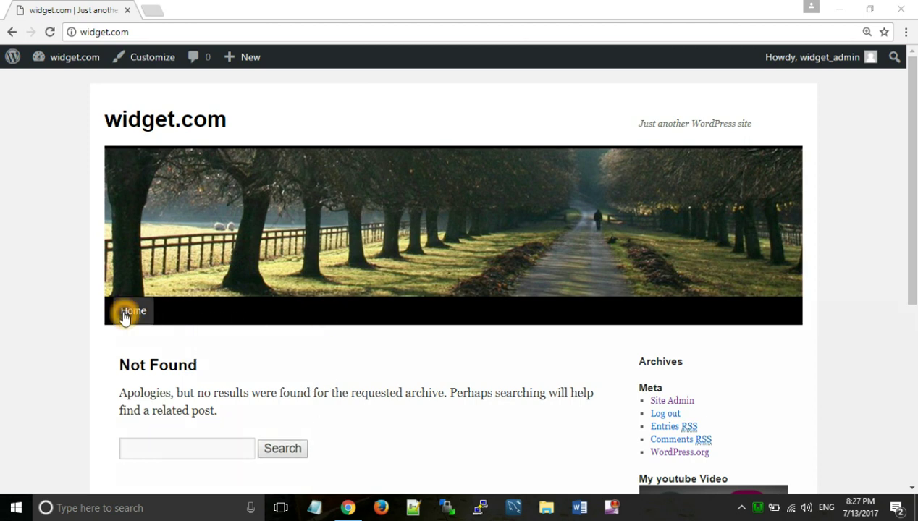
click(288, 332)
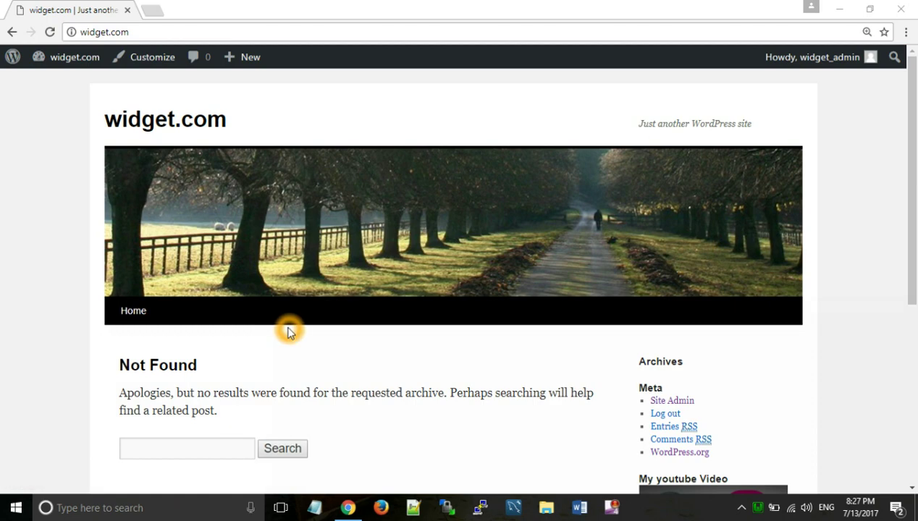
scroll(288, 331, down, 3)
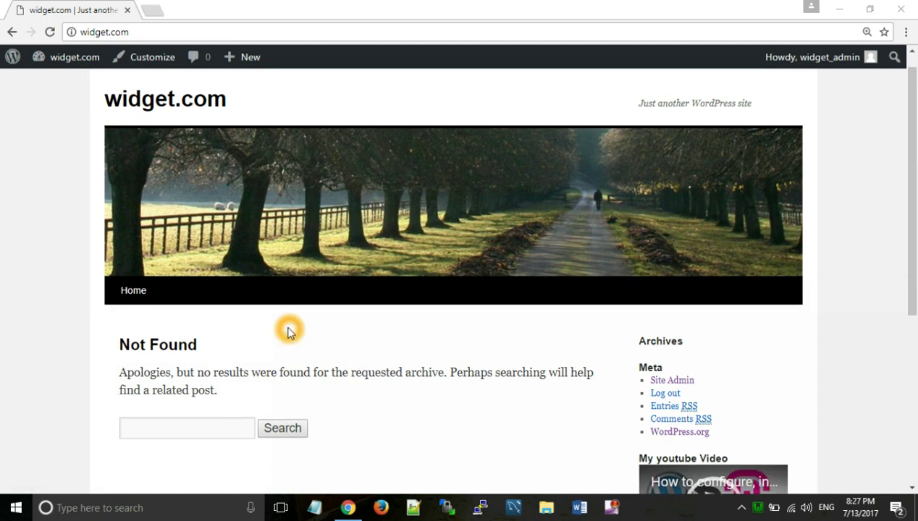
scroll(288, 332, up, 3)
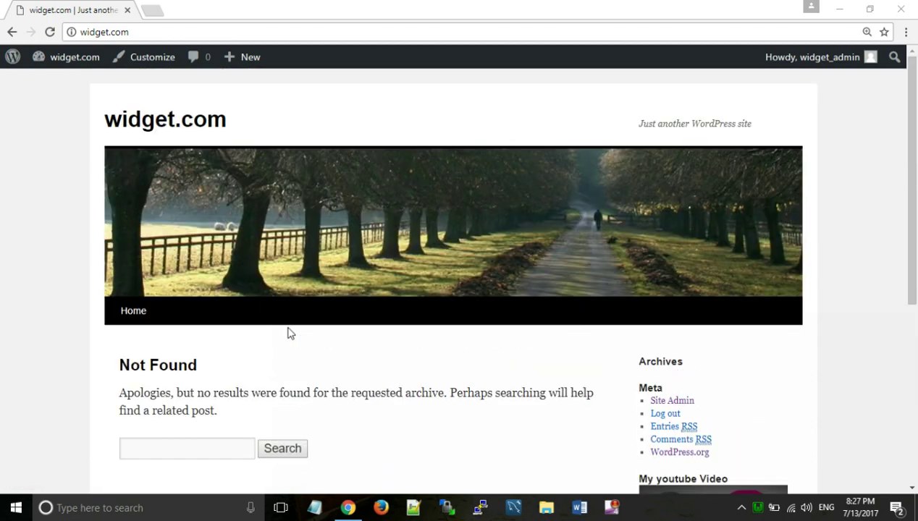
Go to the site's admin dashboard and start a new page
click(61, 83)
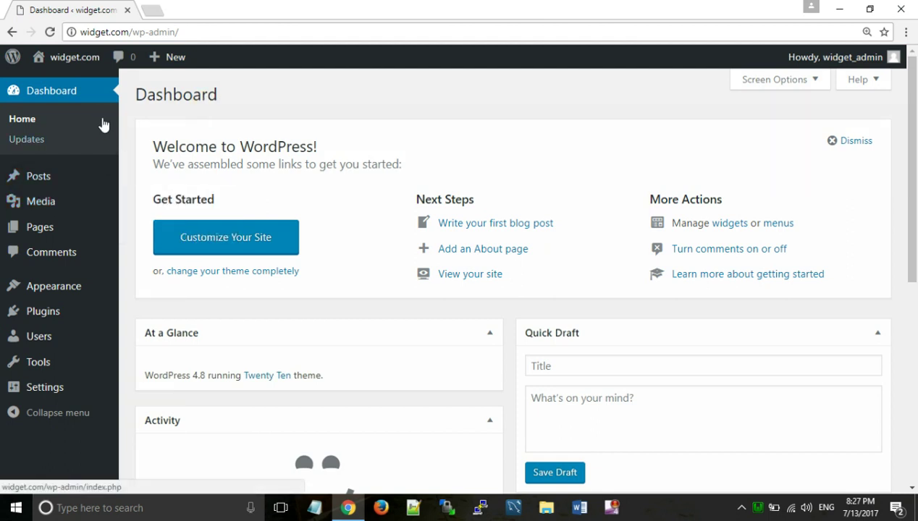
mouse_move(58, 232)
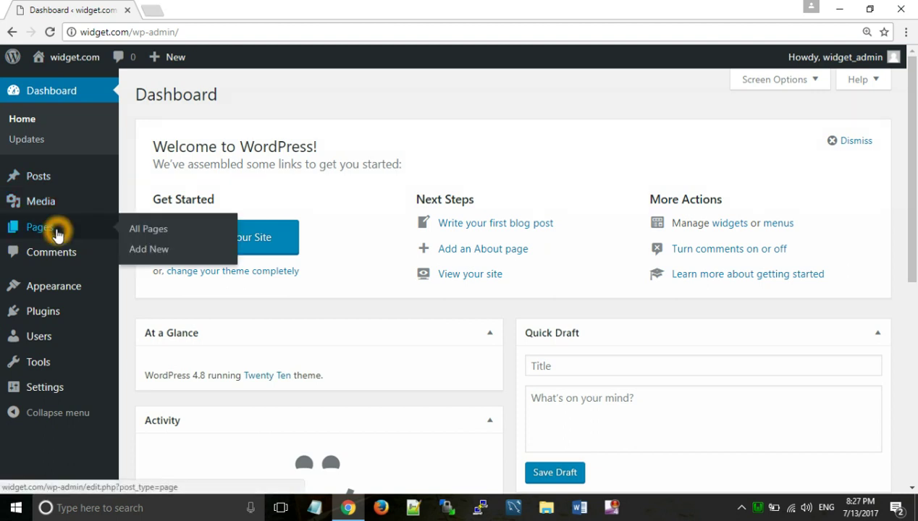
click(158, 250)
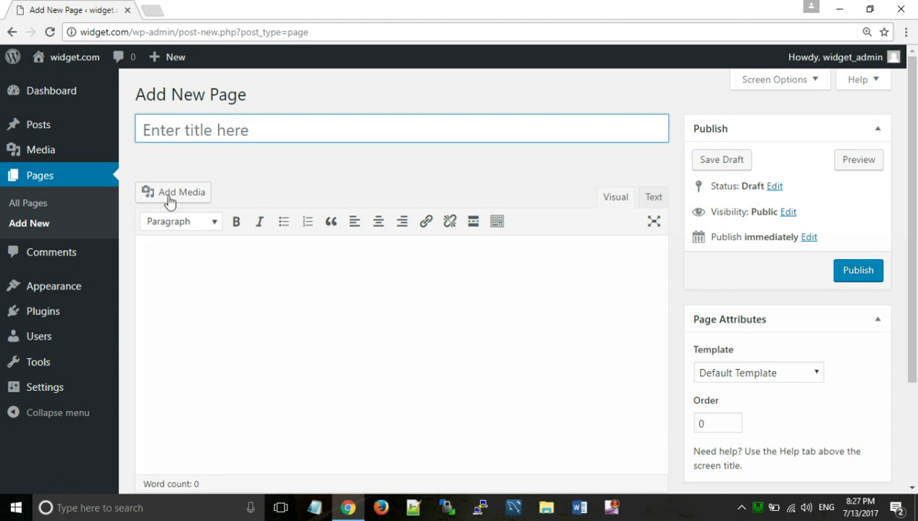
Title the page "Home" and enter the body text "Hello" and, as a second paragraph, "Welcome to our website home page...."
click(219, 132)
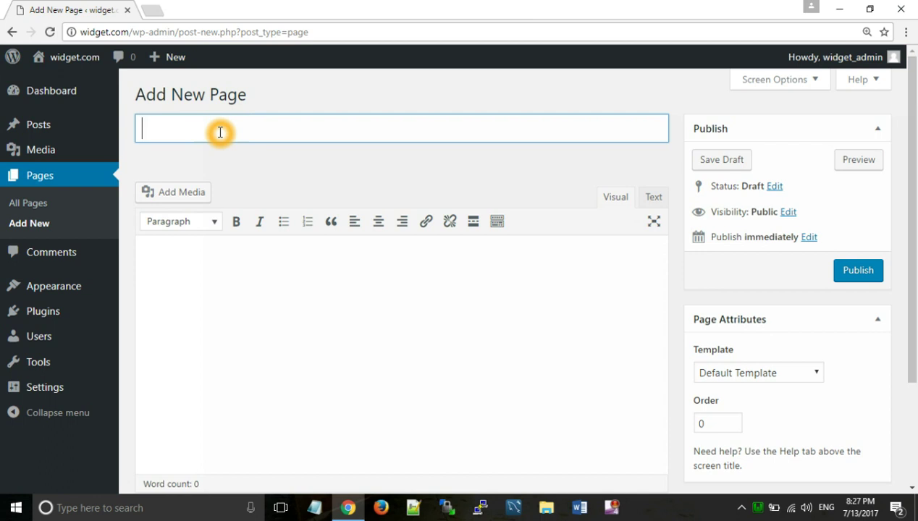
text(Home)
click(314, 278)
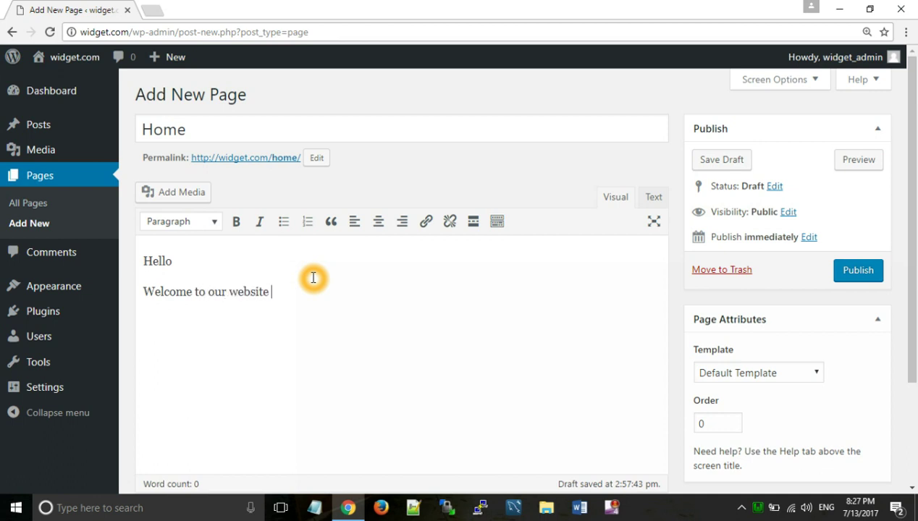
text(home page....)
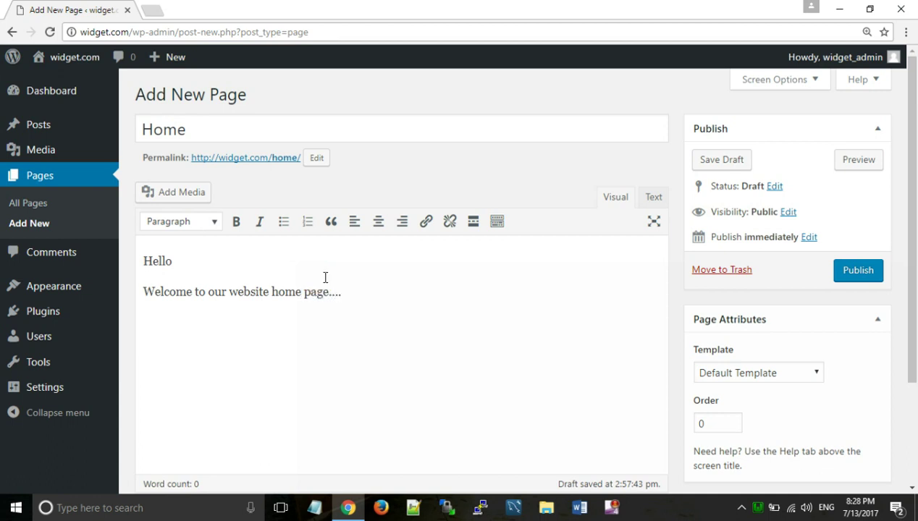
scroll(421, 308, down, 2)
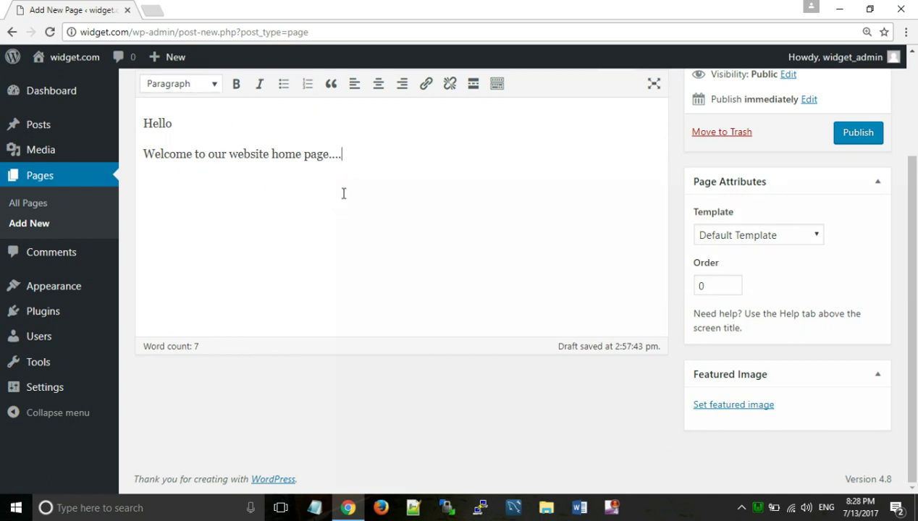
scroll(341, 193, up, 2)
click(184, 189)
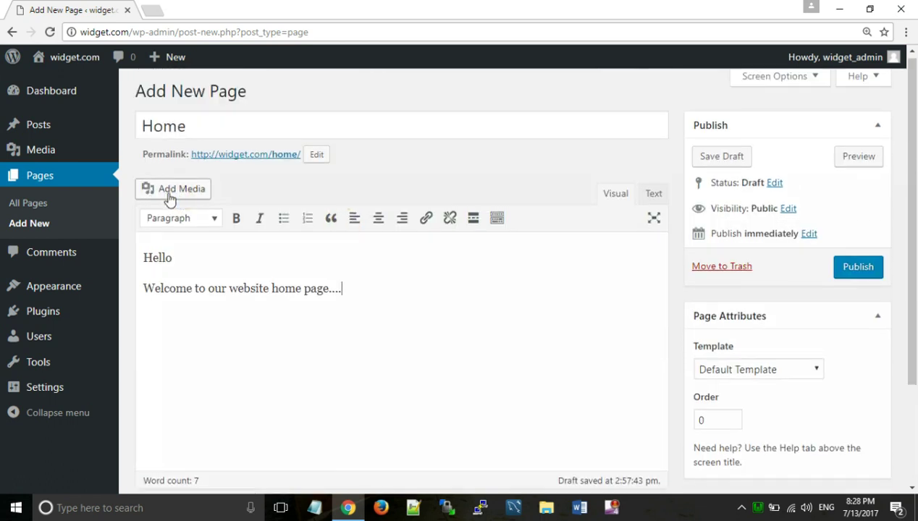
click(236, 218)
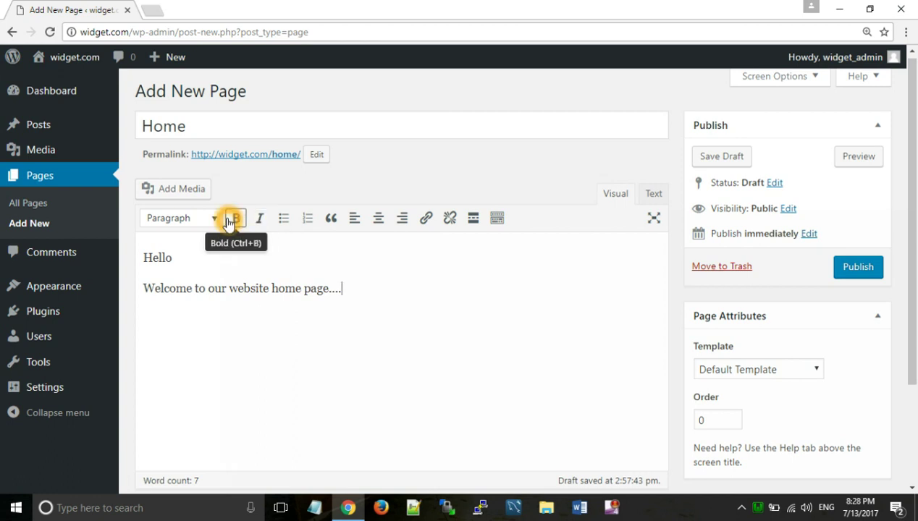
click(367, 291)
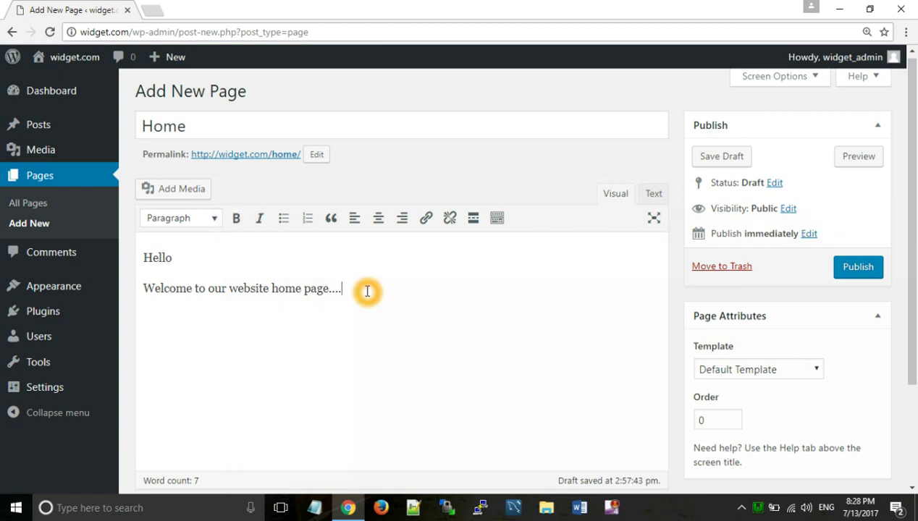
click(416, 292)
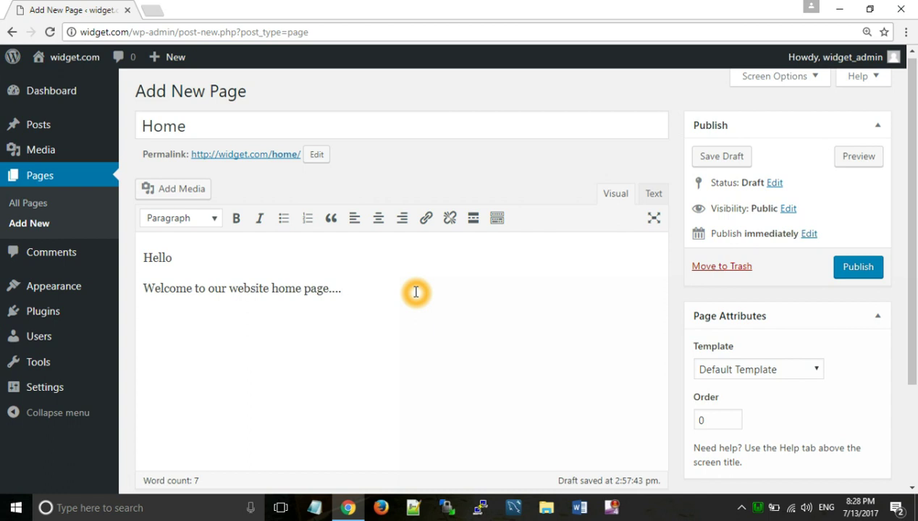
Preview the Home page draft, look over its content, and close the preview
click(855, 162)
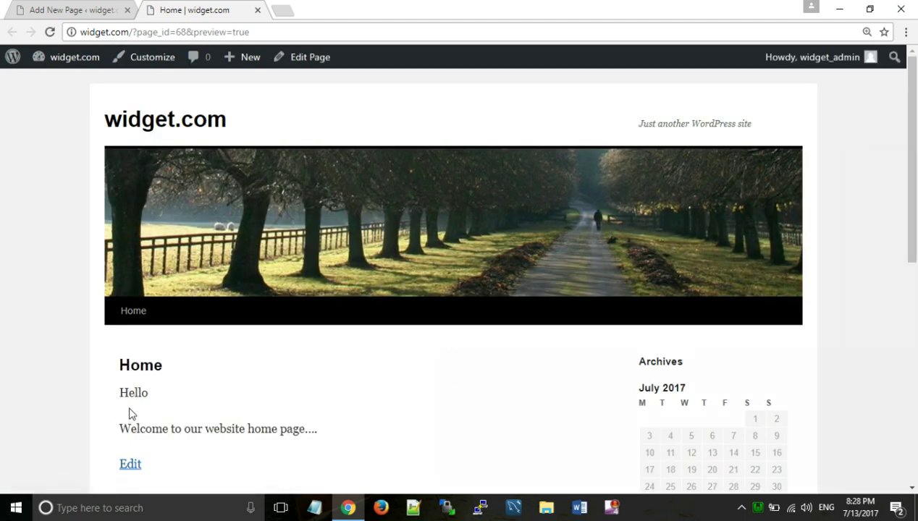
click(184, 413)
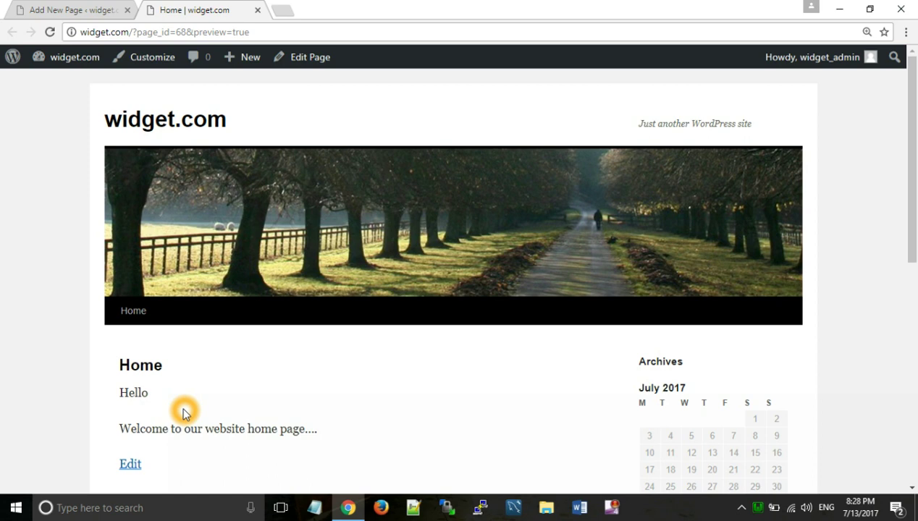
scroll(183, 413, down, 2)
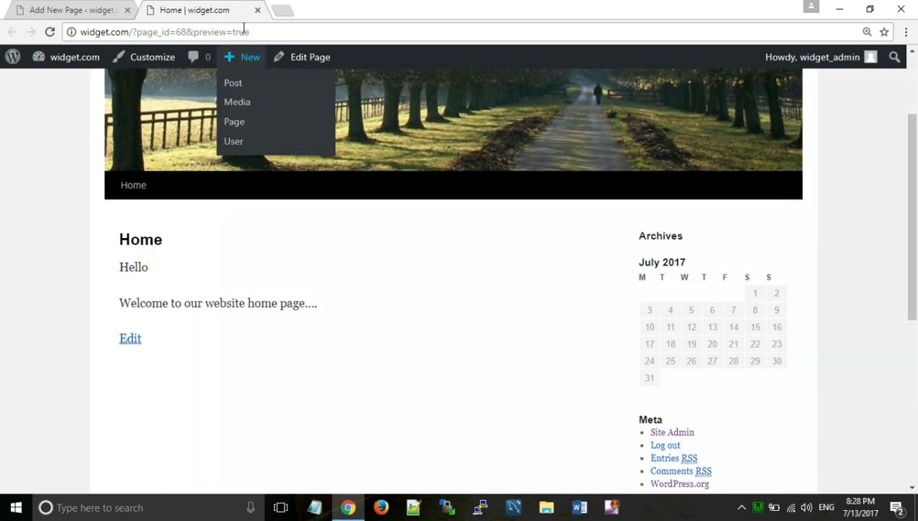
click(257, 10)
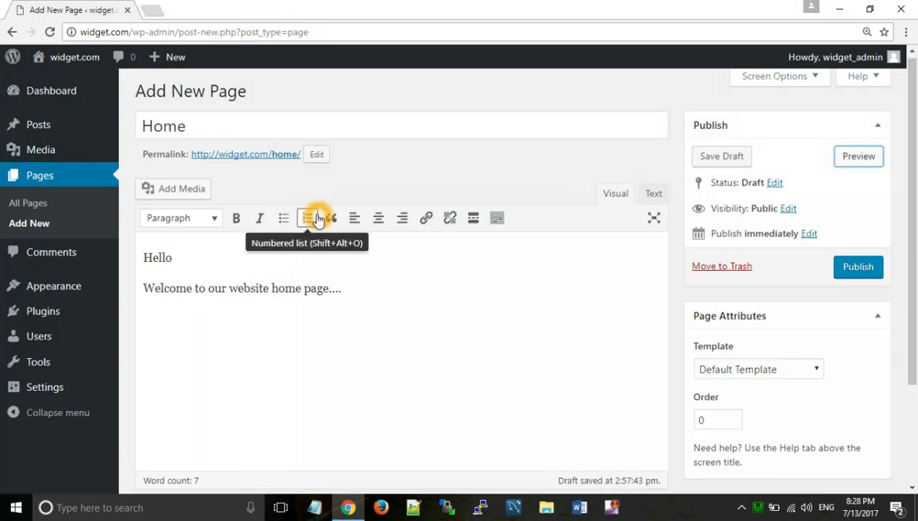
Publish the Home page with its default settings
click(860, 274)
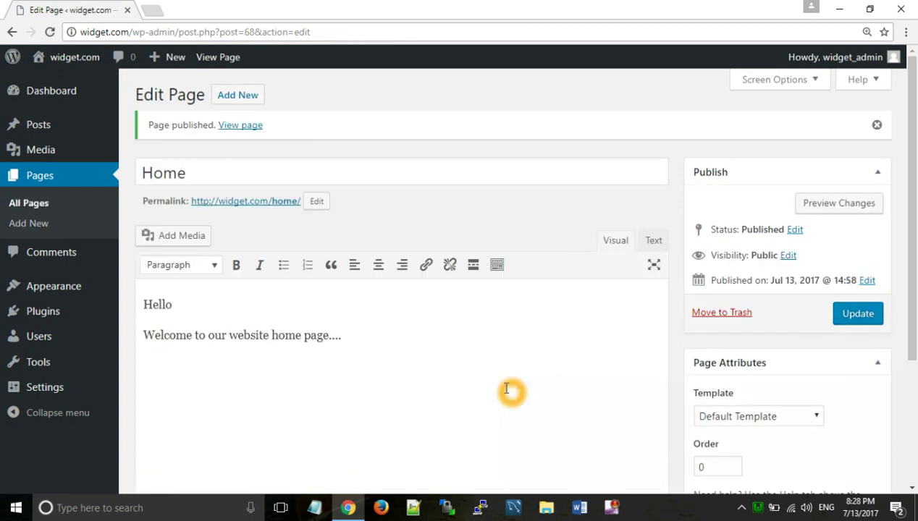
click(358, 334)
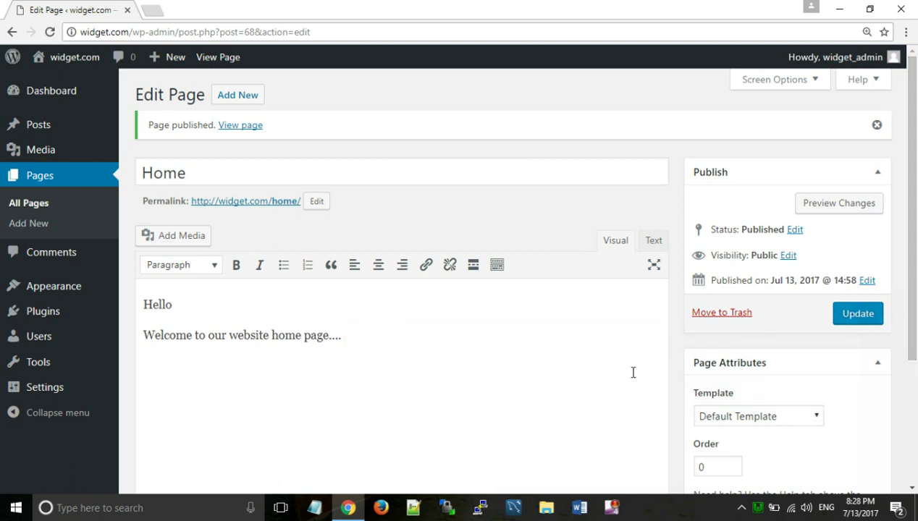
click(379, 363)
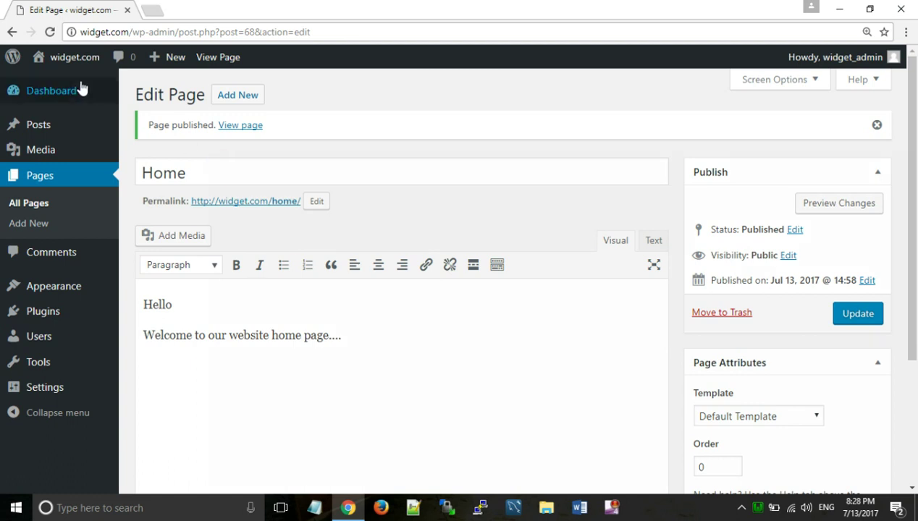
Open the live site in a new tab and view the newly published Home page from the site navigation
mouse_move(71, 63)
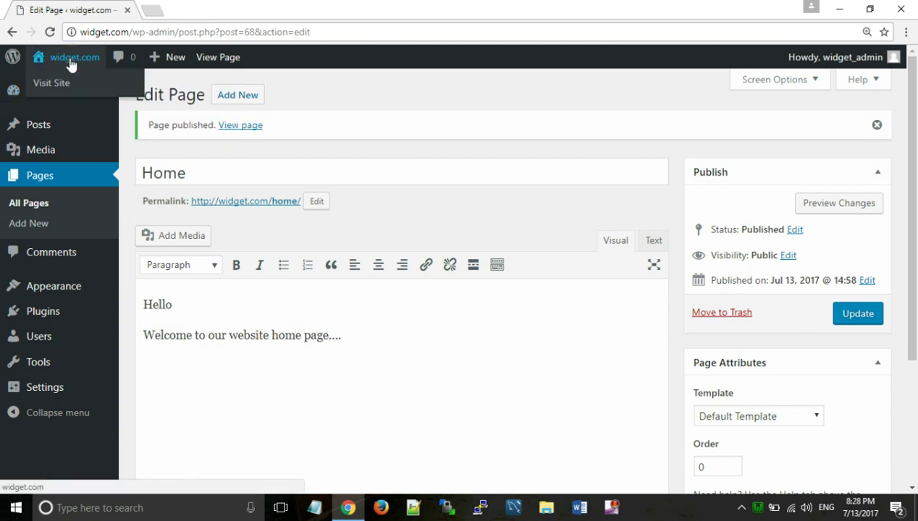
right_click(71, 62)
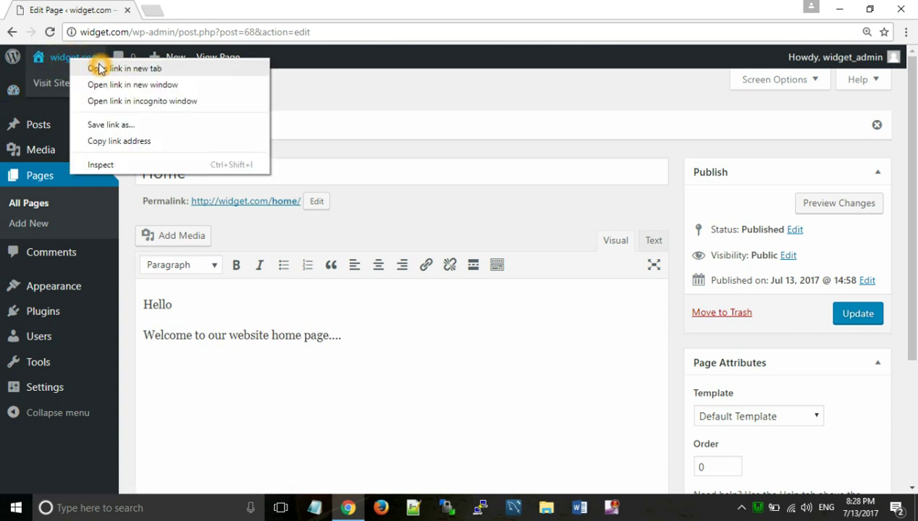
click(99, 68)
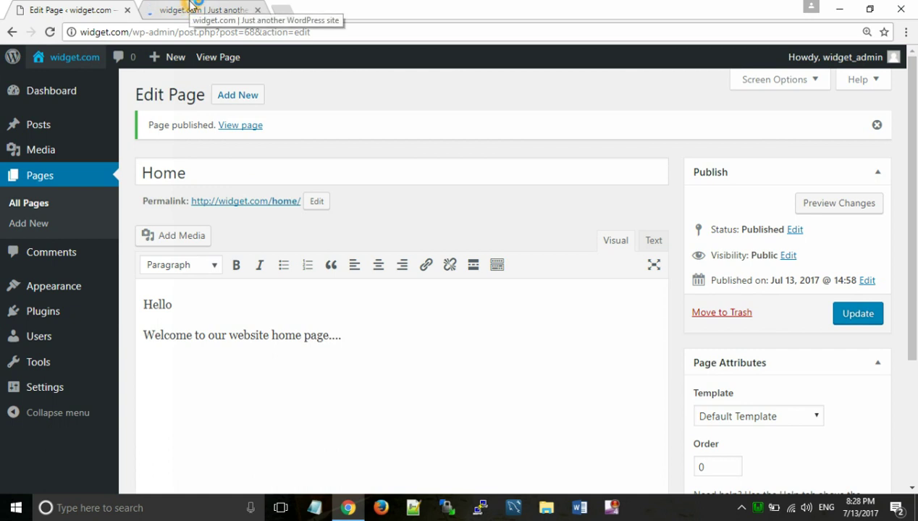
click(190, 7)
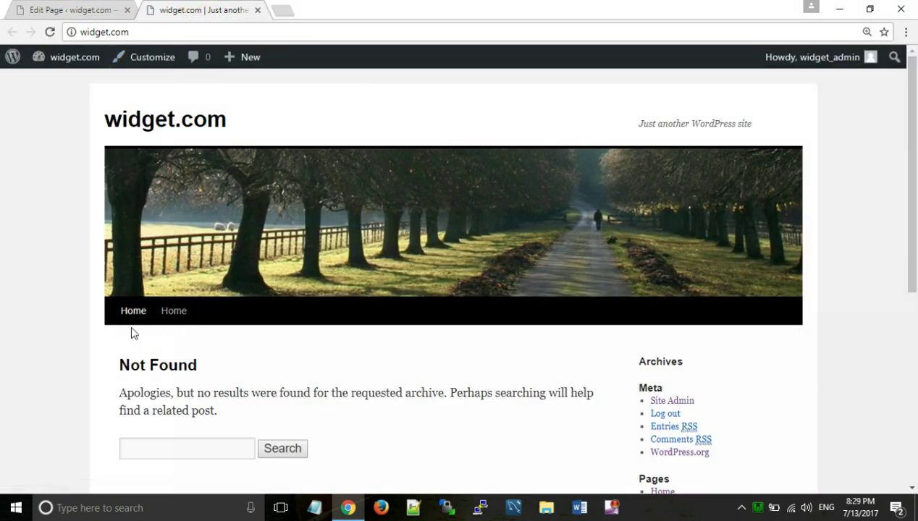
click(169, 310)
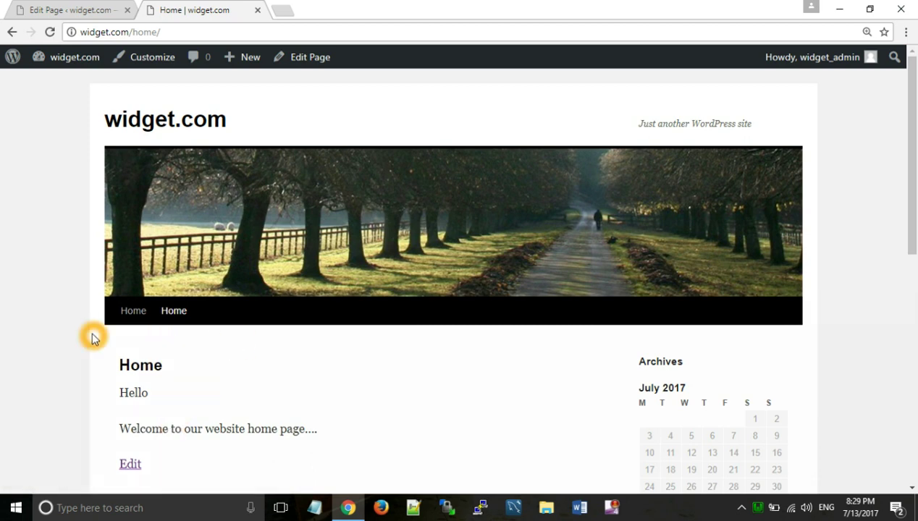
Return to the page-editing tab and open the site's navigation menu management under Appearance
click(45, 7)
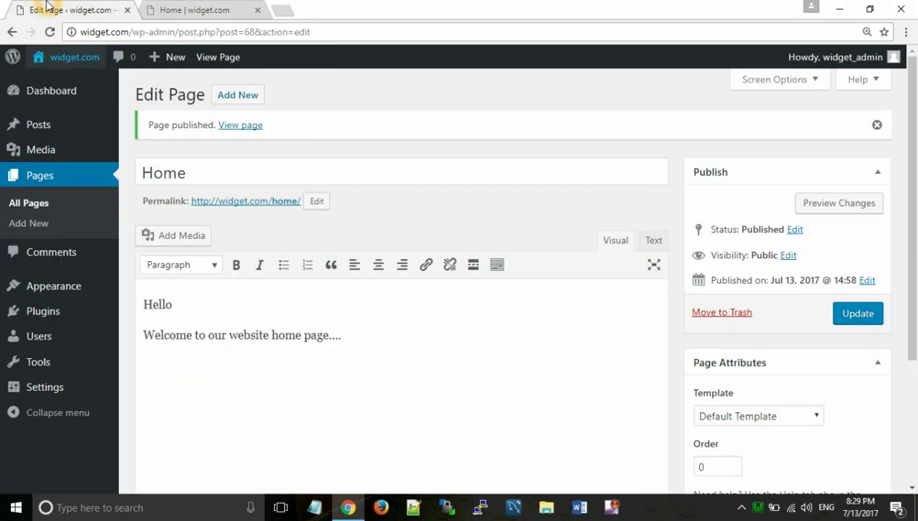
mouse_move(72, 282)
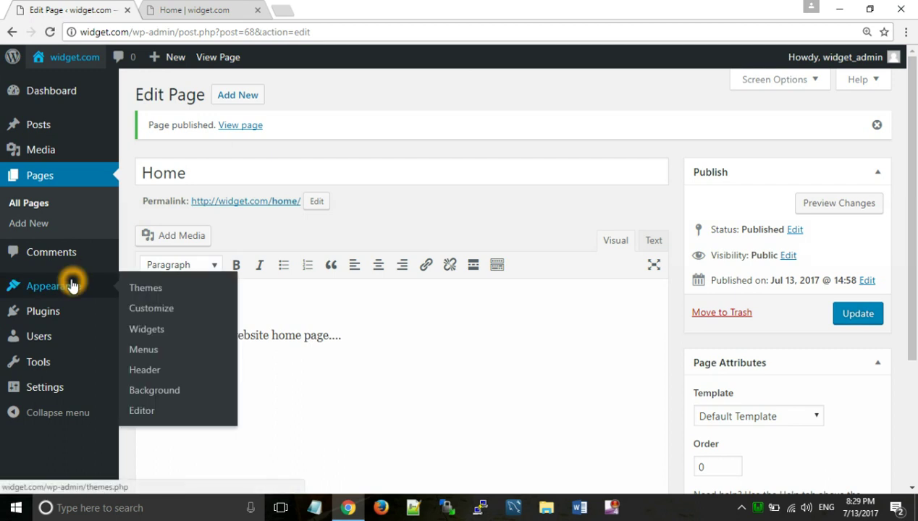
click(144, 350)
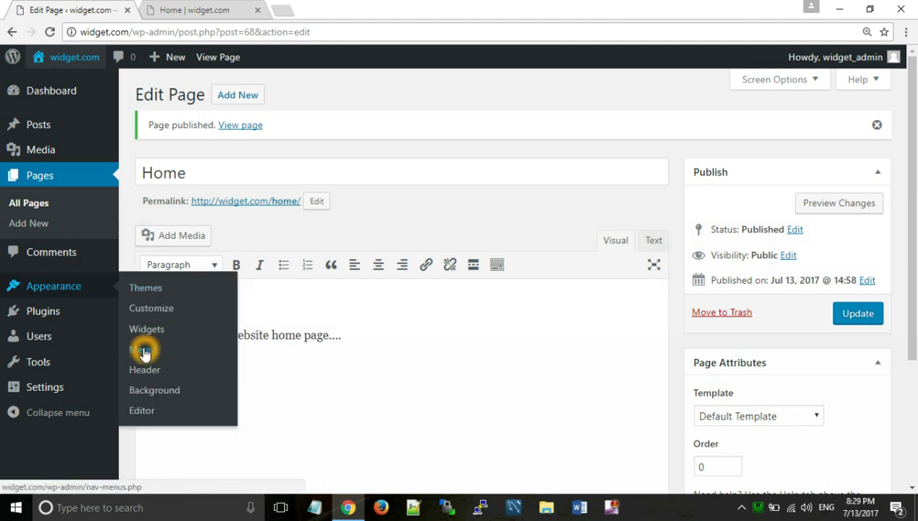
Open the Menus screen and review the default menu structure and the option to create a new menu
click(144, 350)
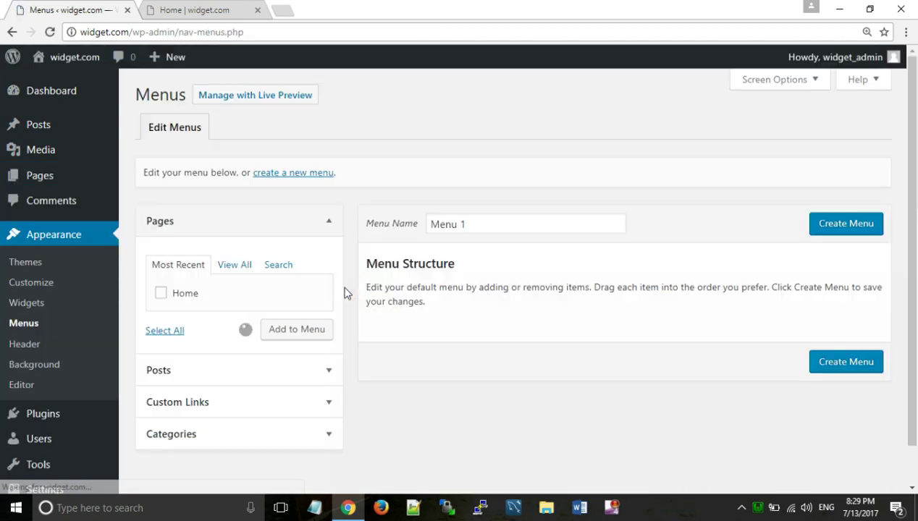
click(344, 293)
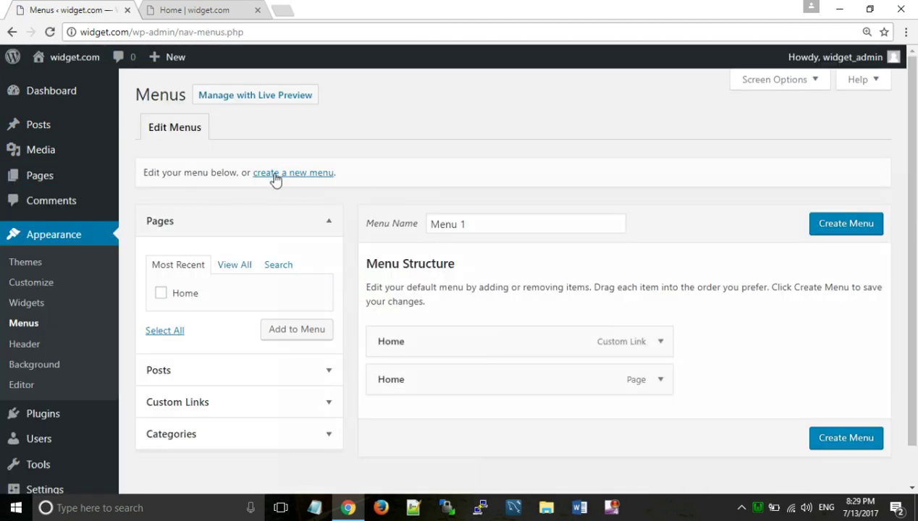
click(273, 176)
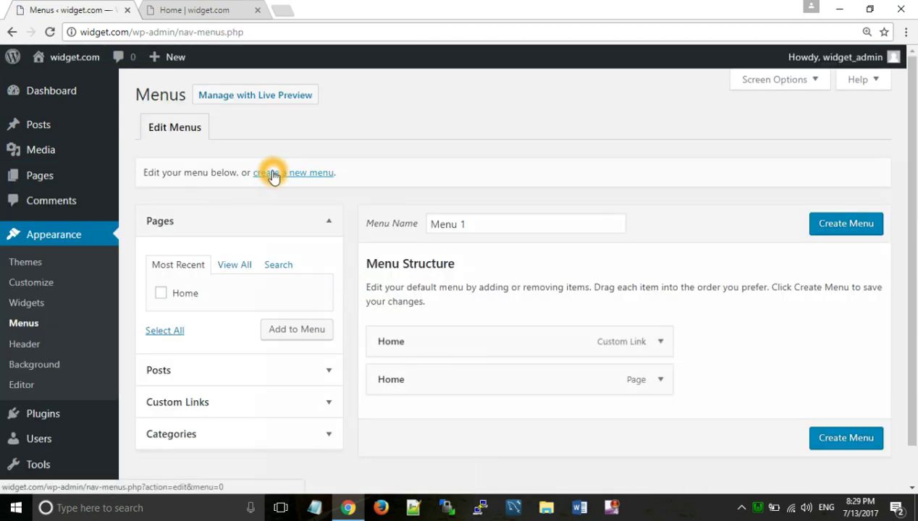
click(467, 304)
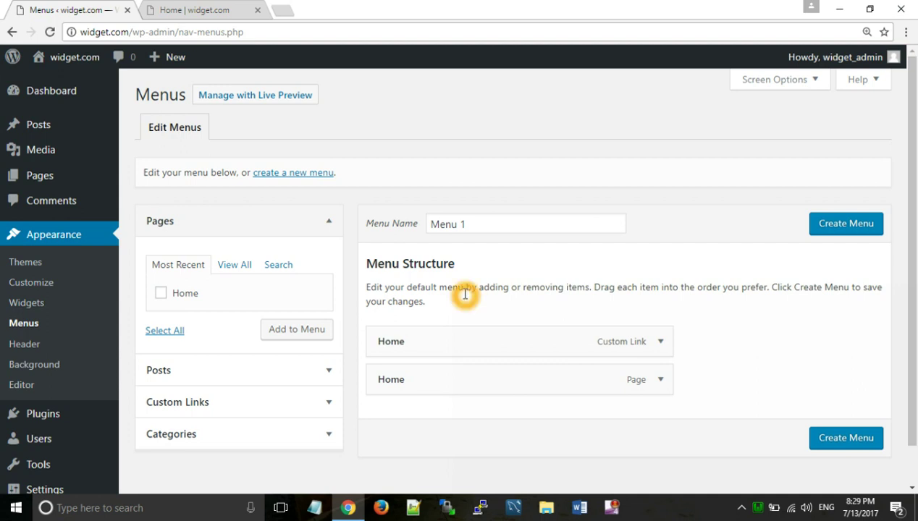
Add a new page titled "Menu1" with the text "This is our first menu page...." and publish it
click(45, 179)
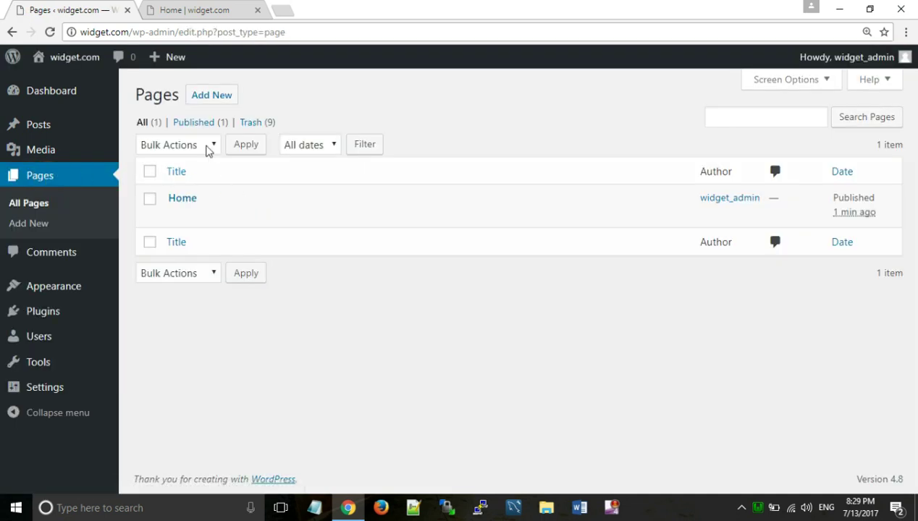
click(204, 95)
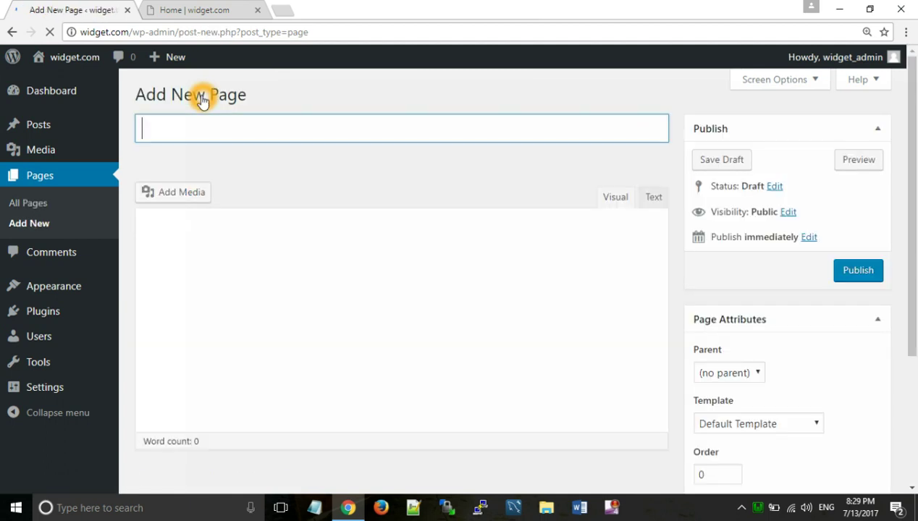
text(M)
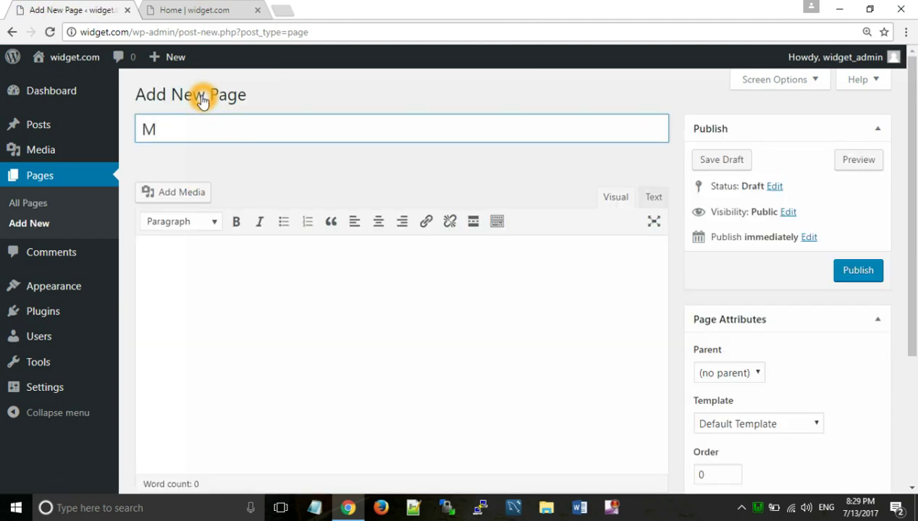
text(enu1)
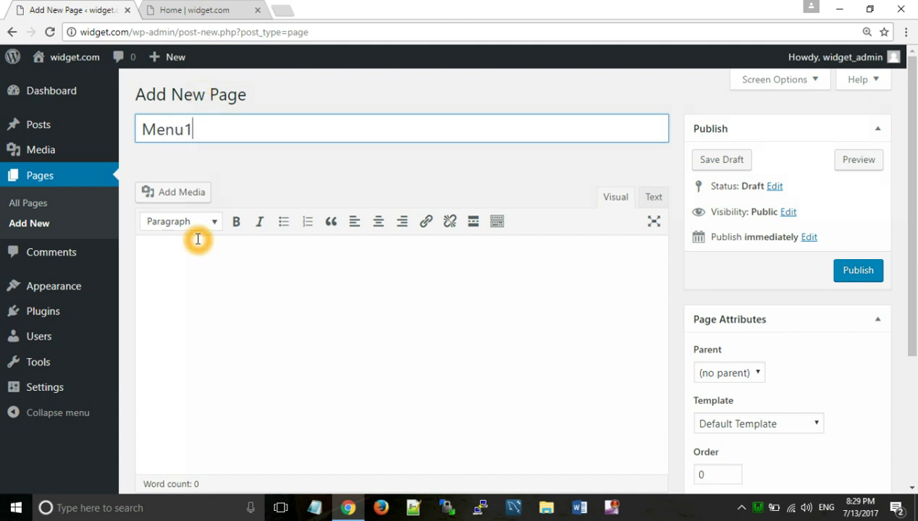
click(193, 263)
text(This is our first menu page....)
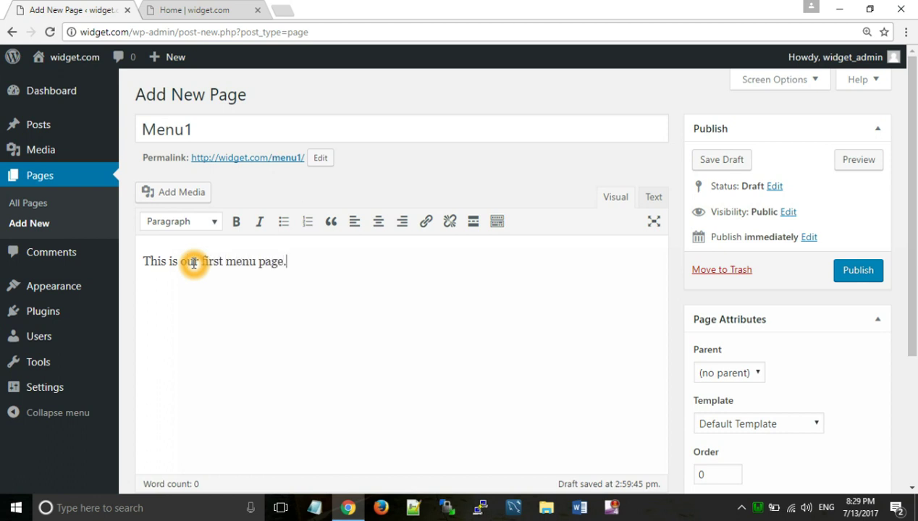
click(854, 272)
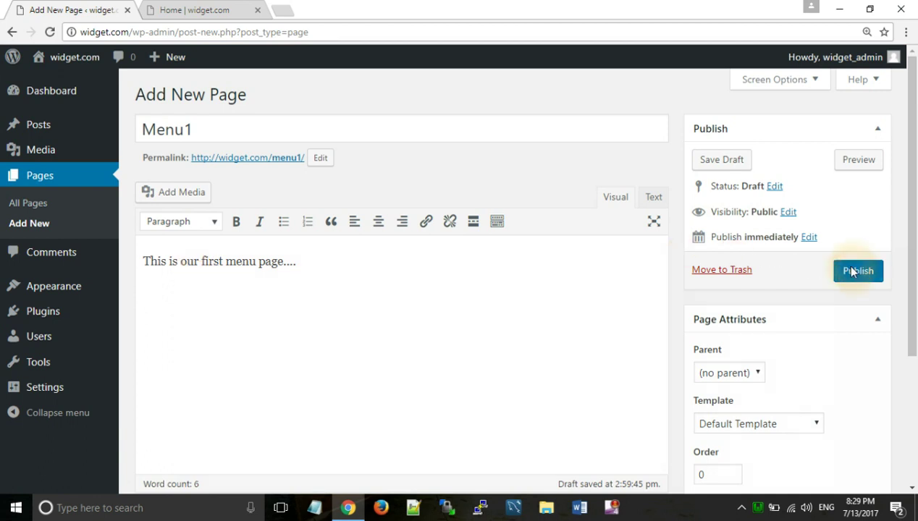
Add another page titled "Menu2" with the text "This is our second menu....." and publish it
click(247, 99)
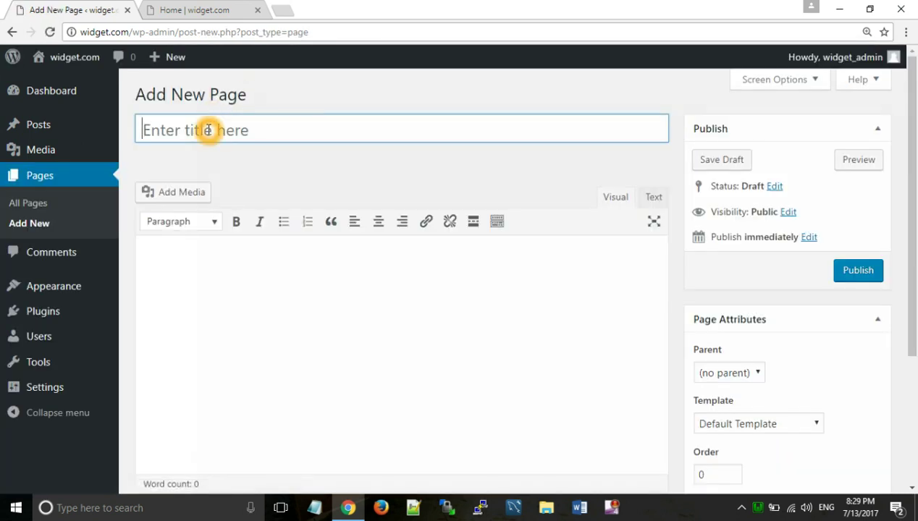
click(208, 130)
text(Menu2)
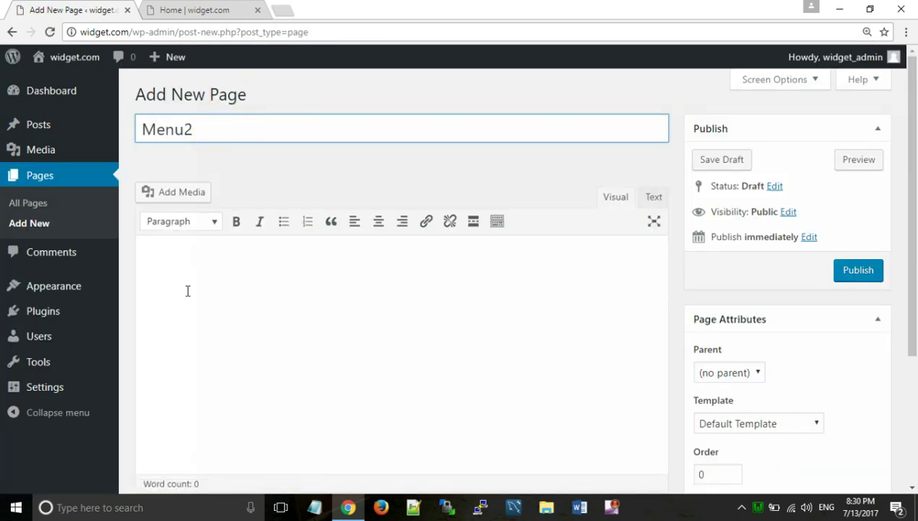
click(190, 263)
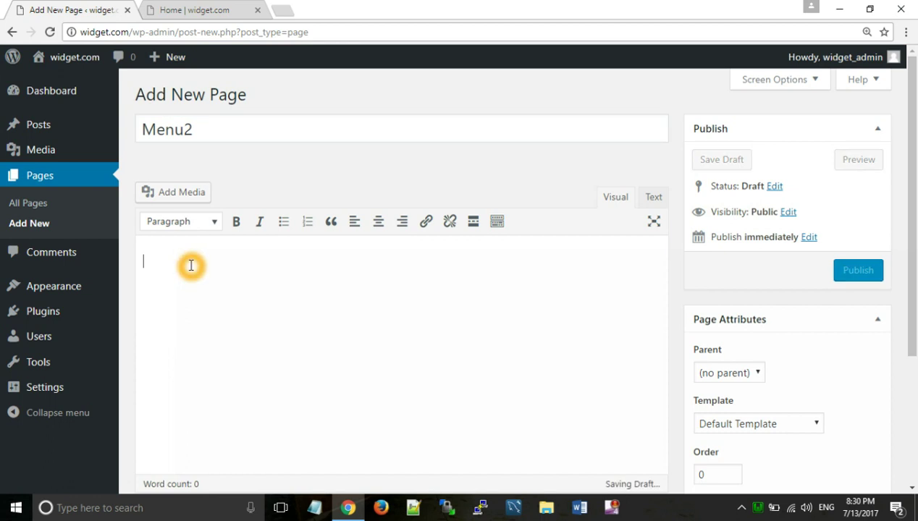
text(This is our se)
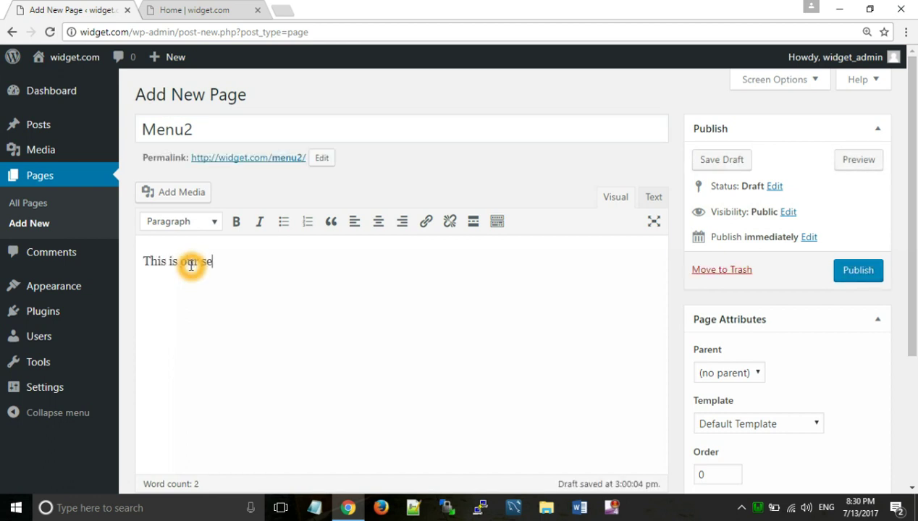
text(cind menu.....)
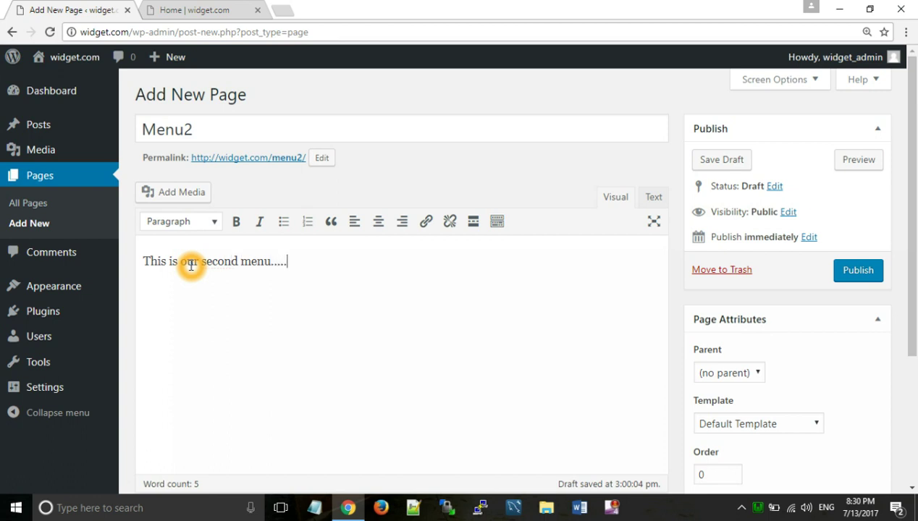
click(866, 281)
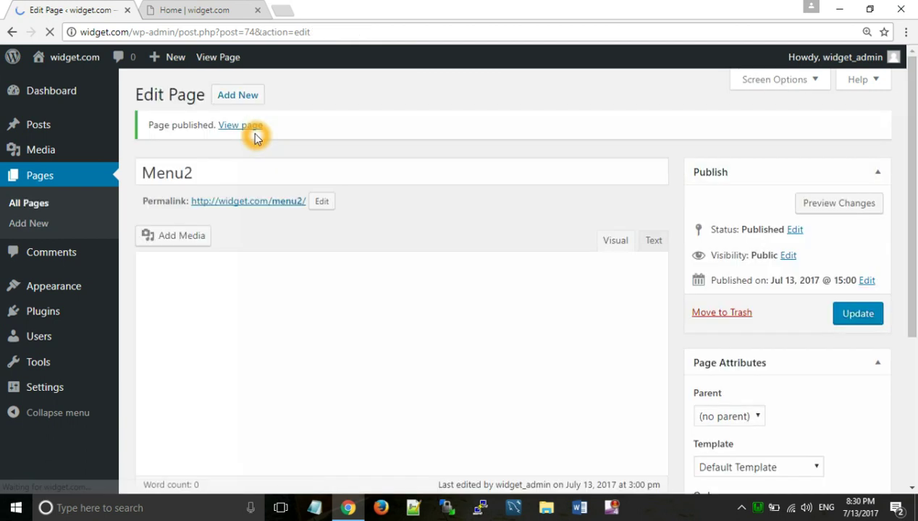
Add a page titled "Menu 3" with the text "This is our third menu" and publish it
click(245, 99)
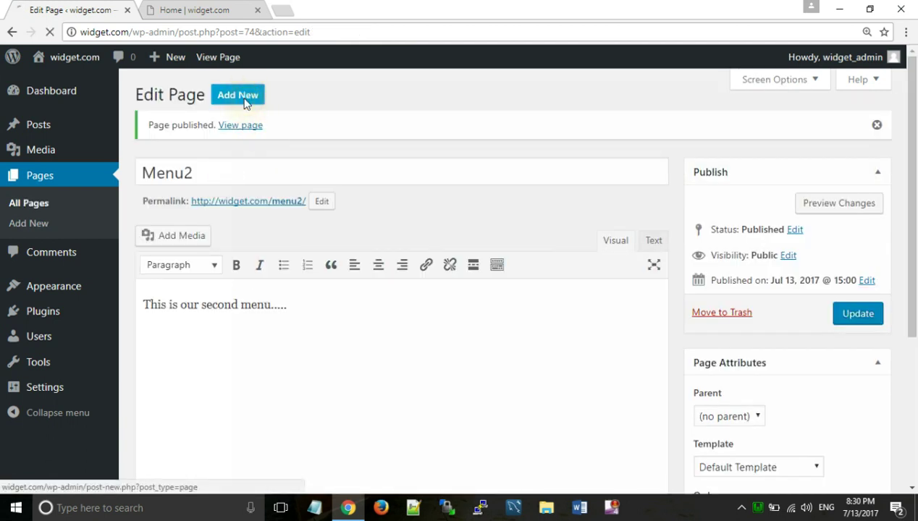
click(194, 144)
text(Menu 3)
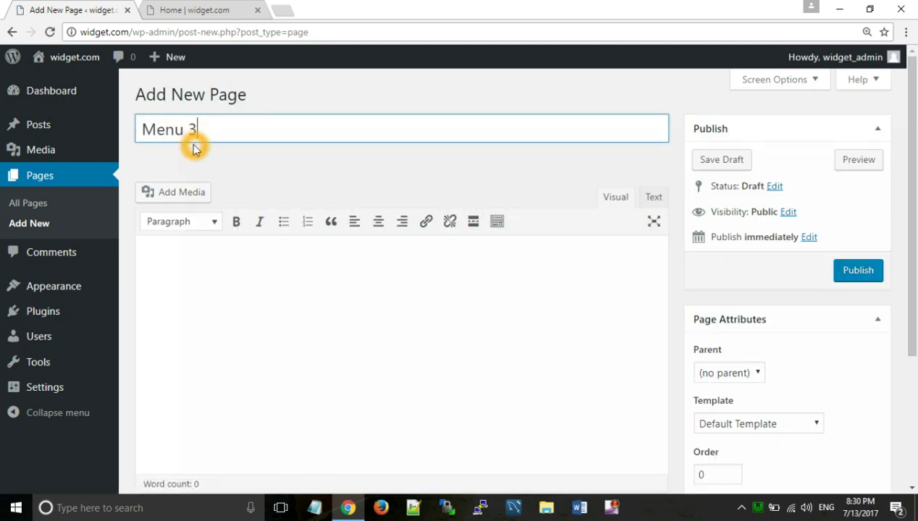
click(416, 328)
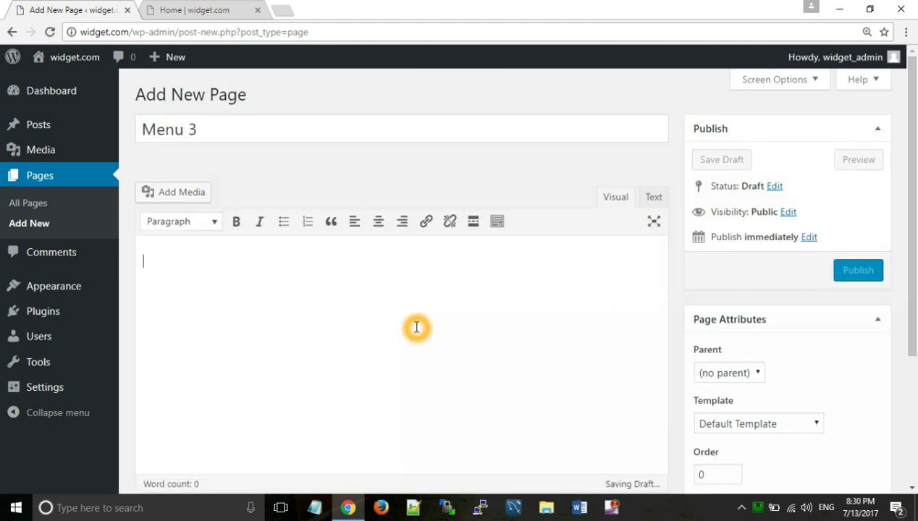
text(This is our third menu)
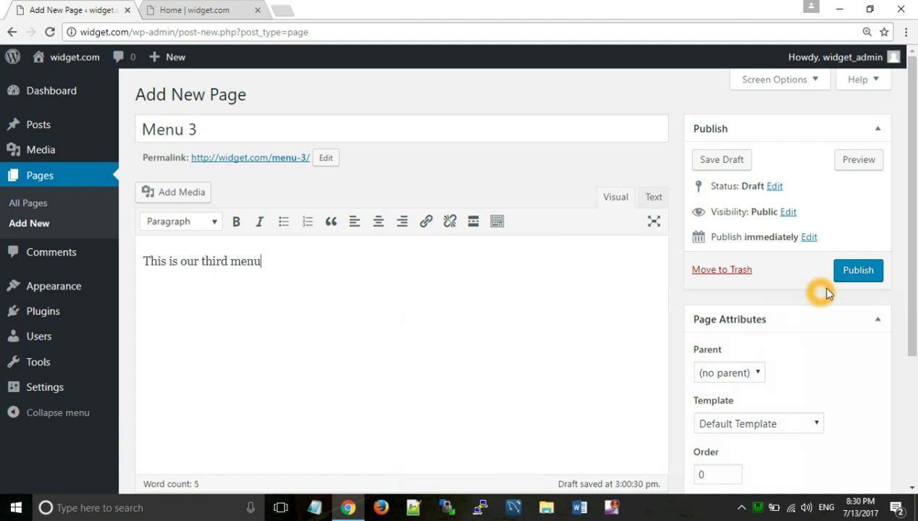
click(861, 279)
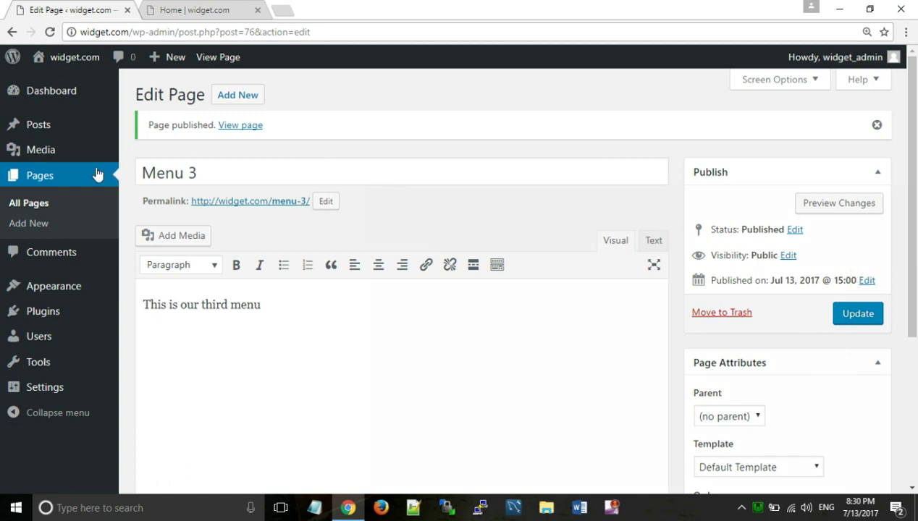
Add a page titled "About Us" with the text "We are here to create a page...." and publish it
click(238, 95)
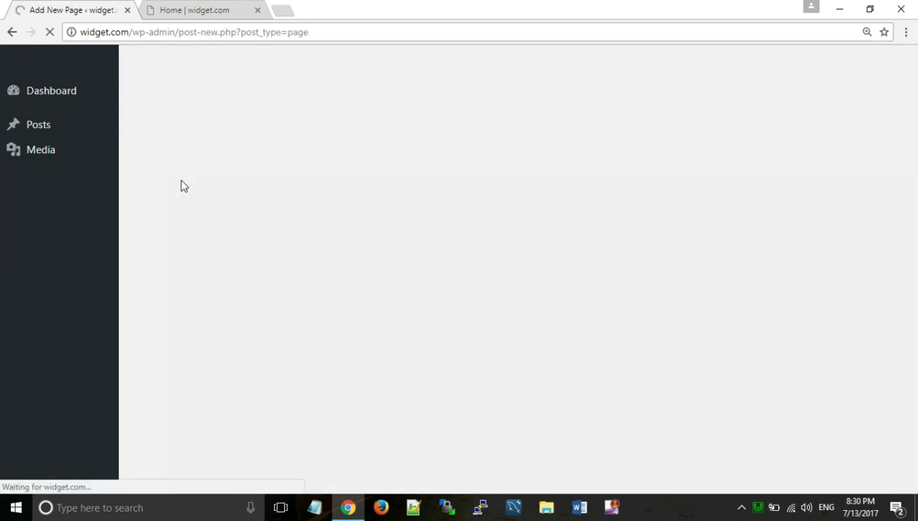
text(About Us)
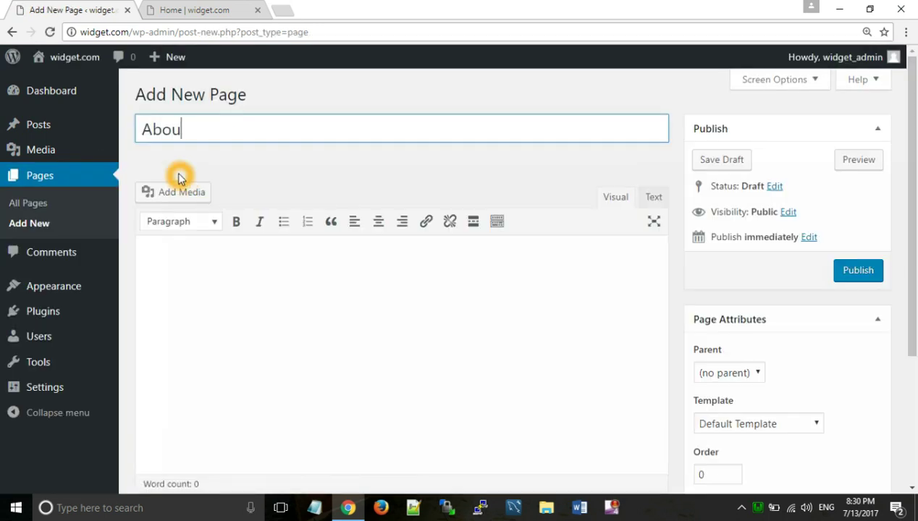
click(177, 252)
text(We are here to create a page....)
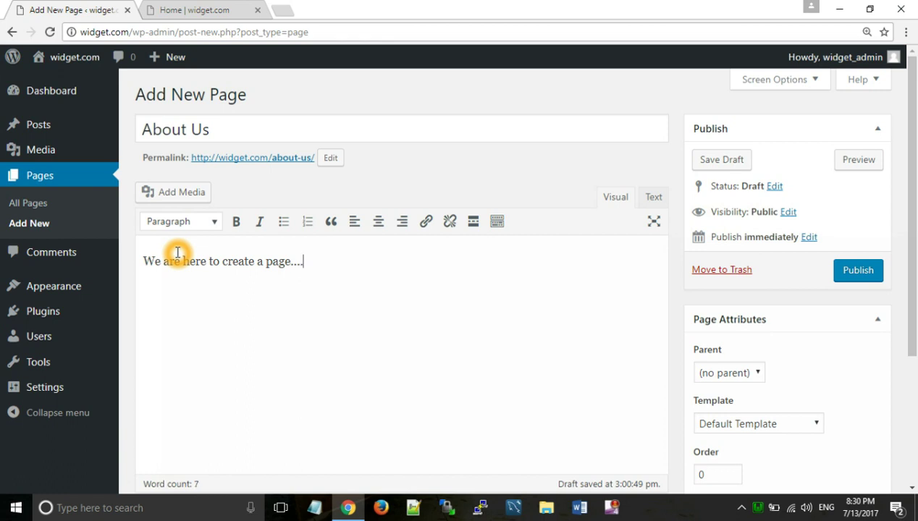
click(330, 286)
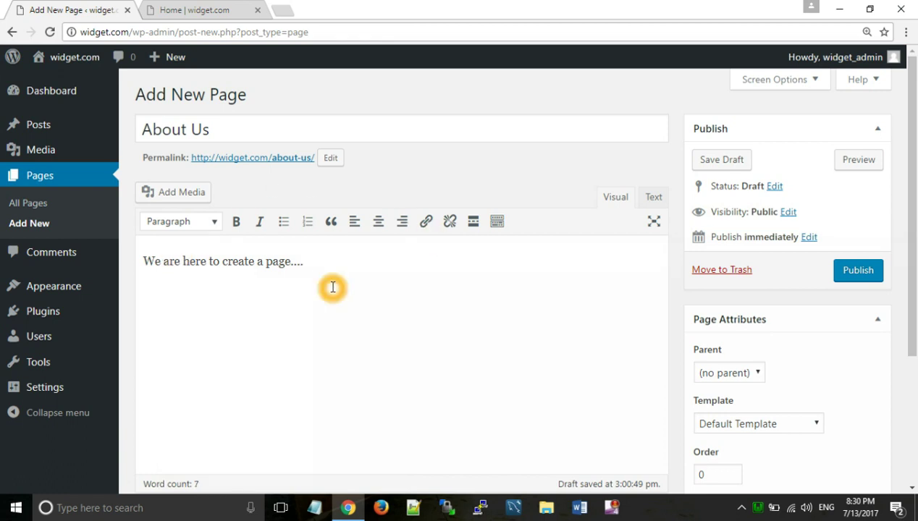
click(331, 287)
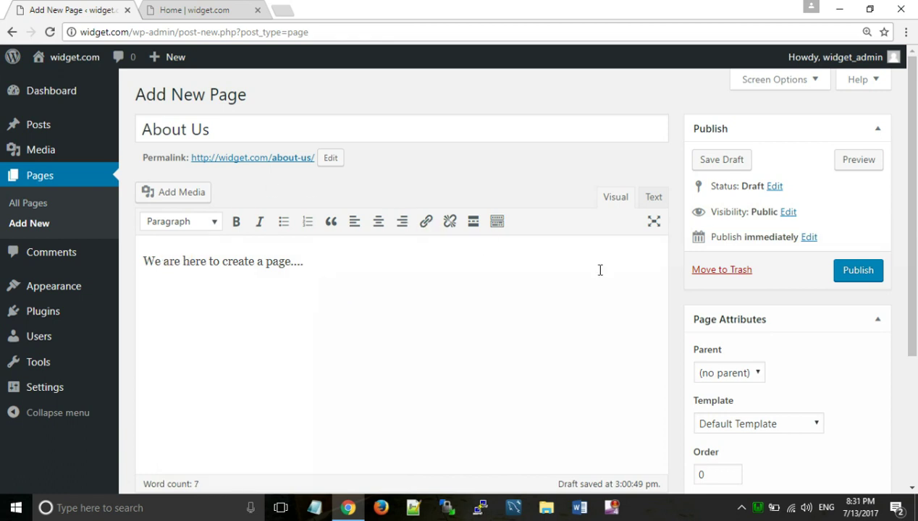
click(851, 270)
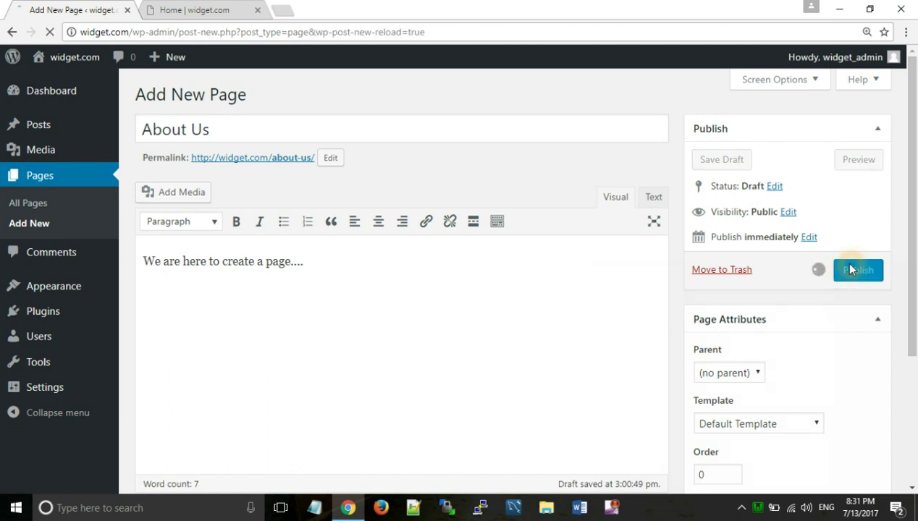
Switch to the live site, reload it, and examine the order of the page links in the navigation bar
click(190, 13)
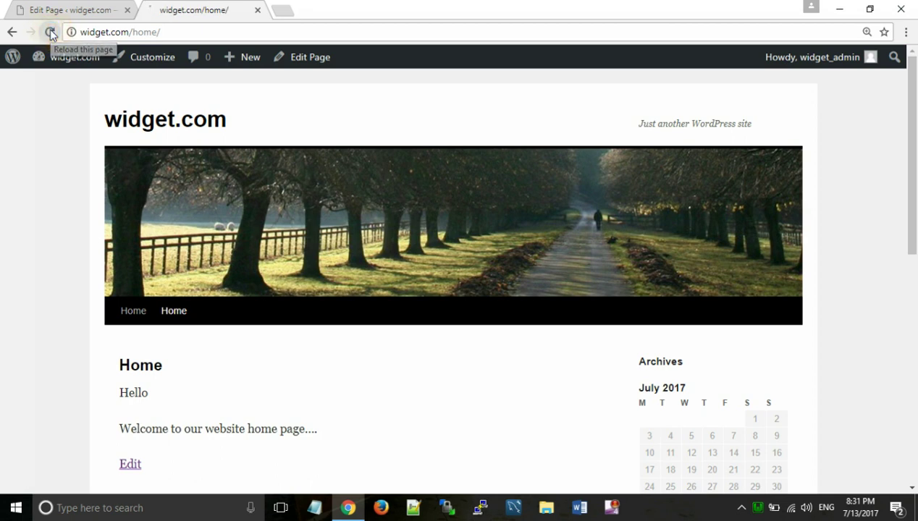
click(50, 33)
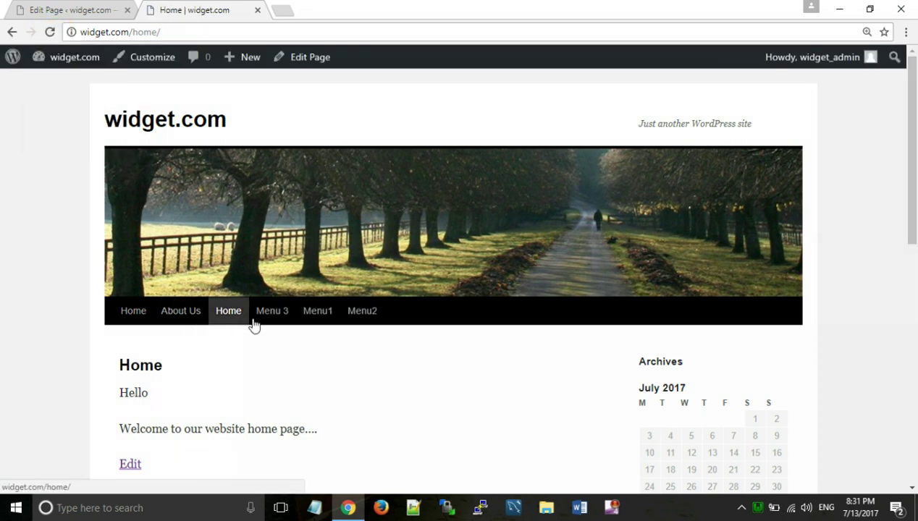
click(326, 331)
click(367, 344)
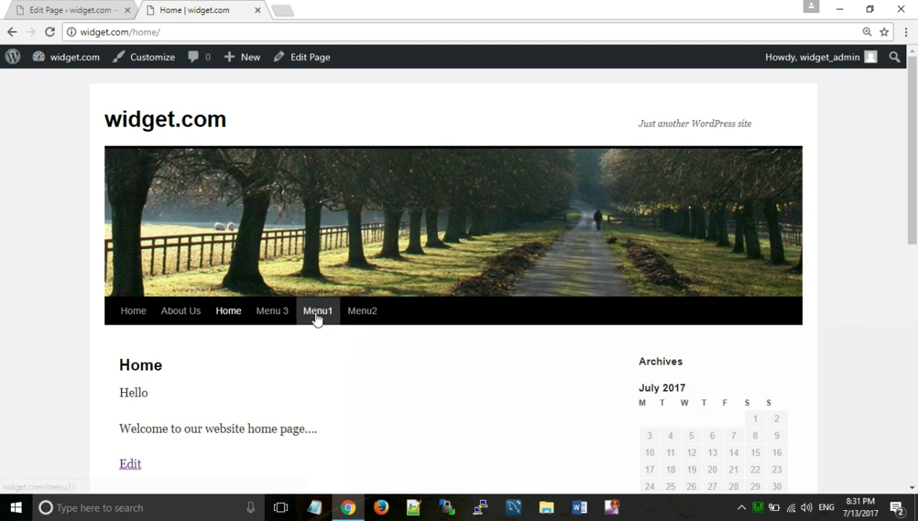
click(284, 321)
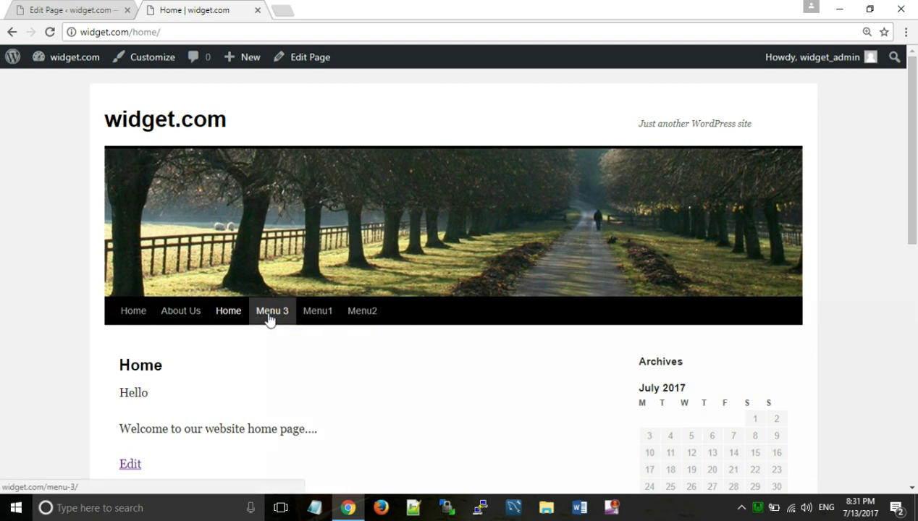
click(186, 313)
click(227, 316)
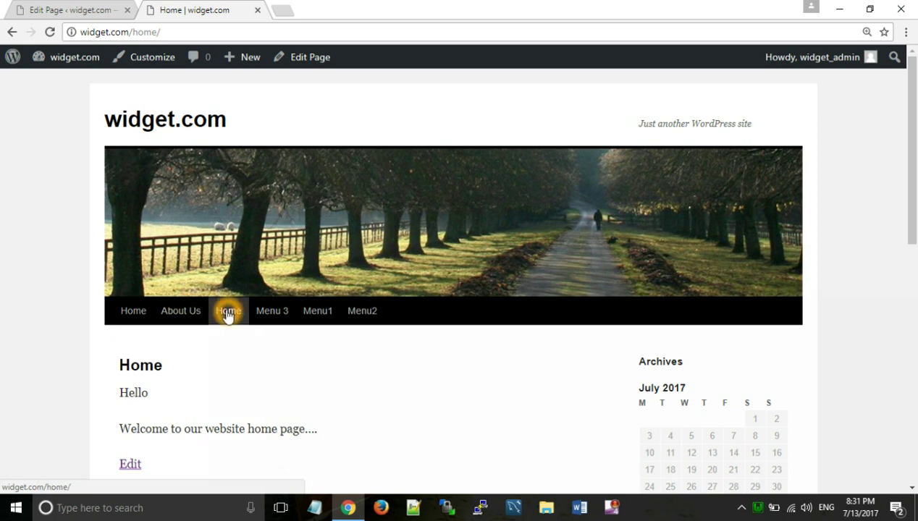
click(267, 313)
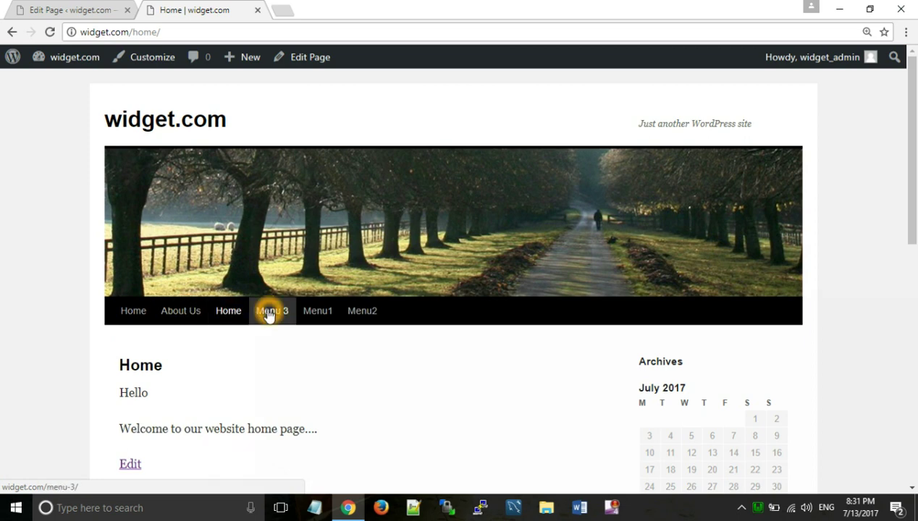
click(315, 313)
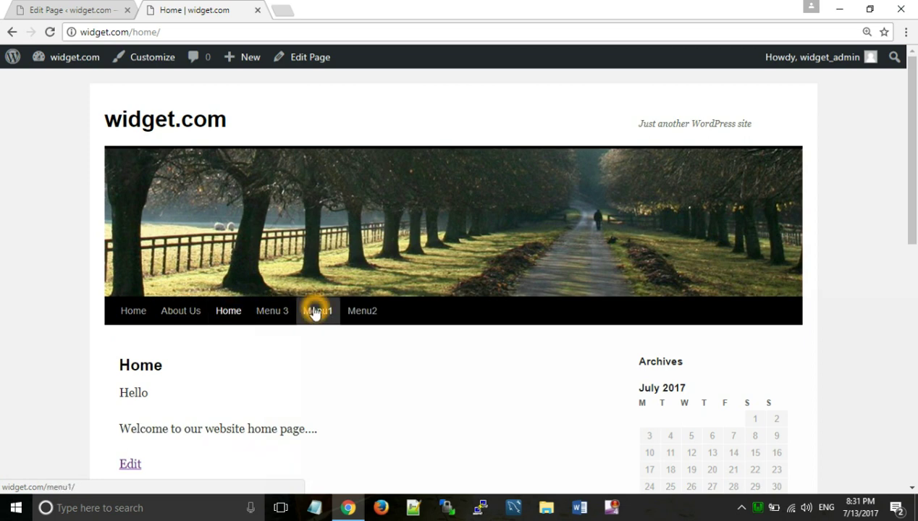
click(168, 324)
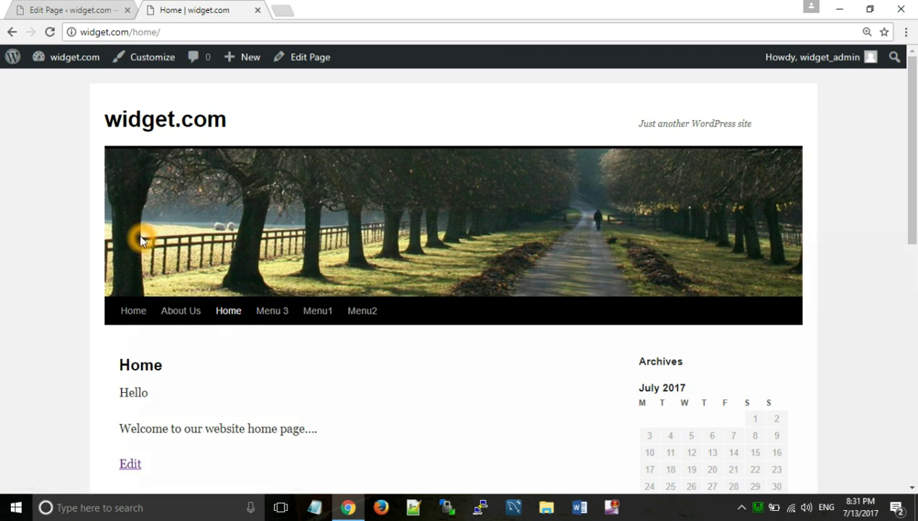
Return to the WordPress admin and create a new navigation menu named "main menu"
click(85, 8)
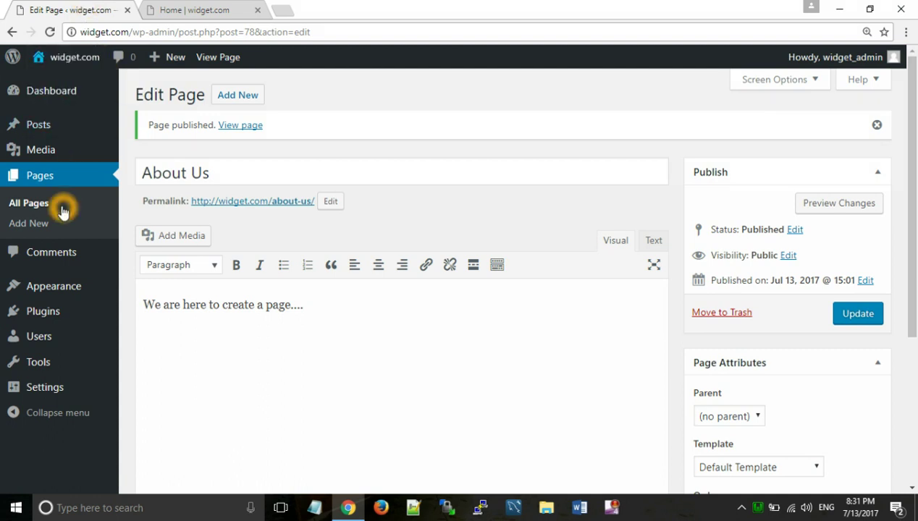
mouse_move(71, 287)
click(145, 350)
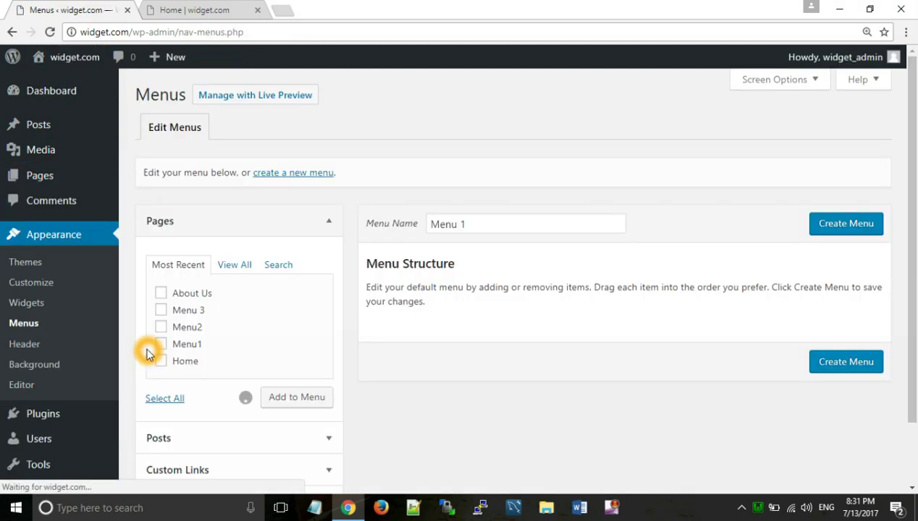
click(276, 178)
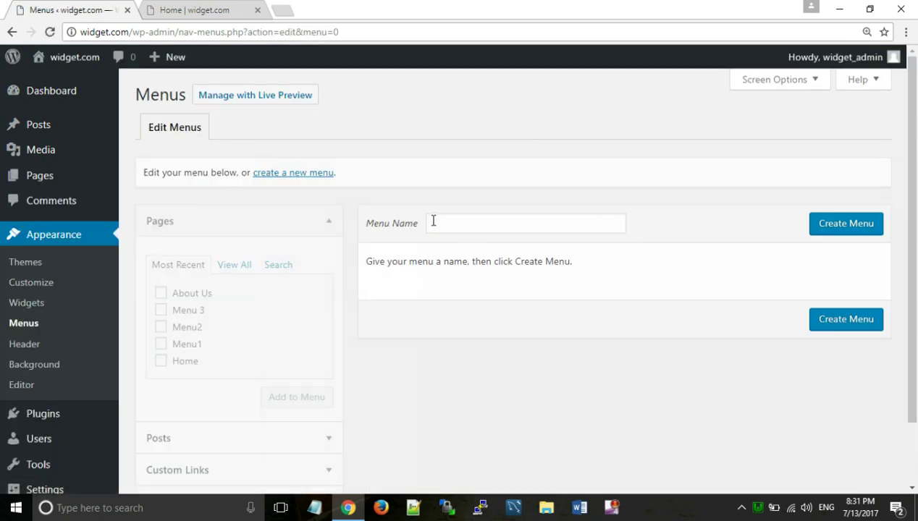
click(443, 222)
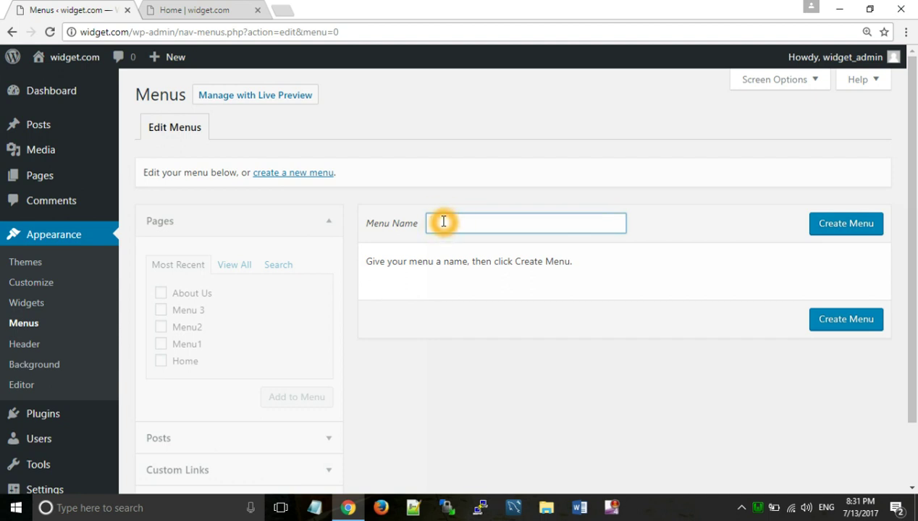
text(ma)
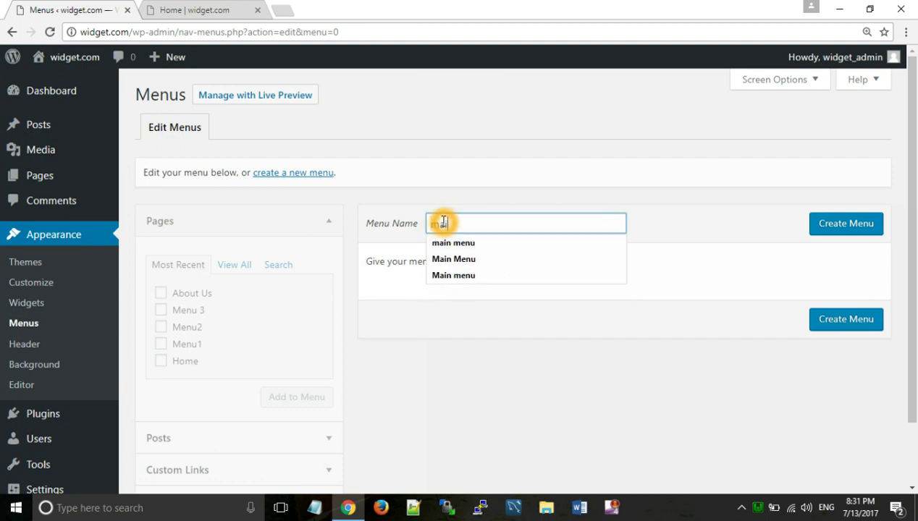
text(in)
key(Down)
key(Return)
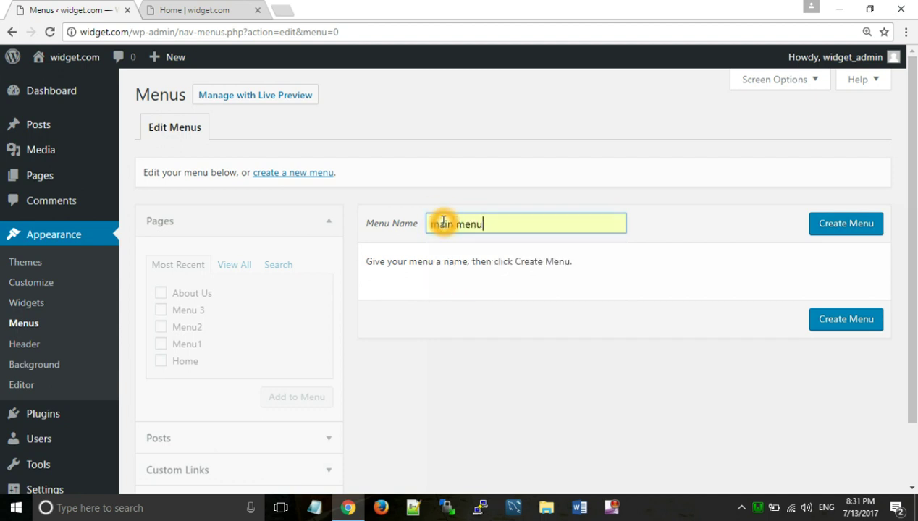
click(830, 224)
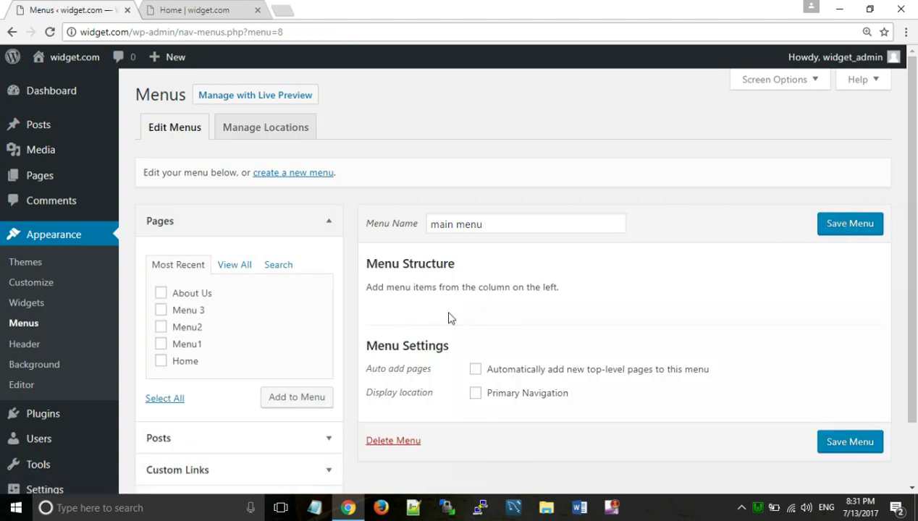
Add the Home, Menu1, Menu2, Menu 3 and About Us pages to the main menu
click(447, 289)
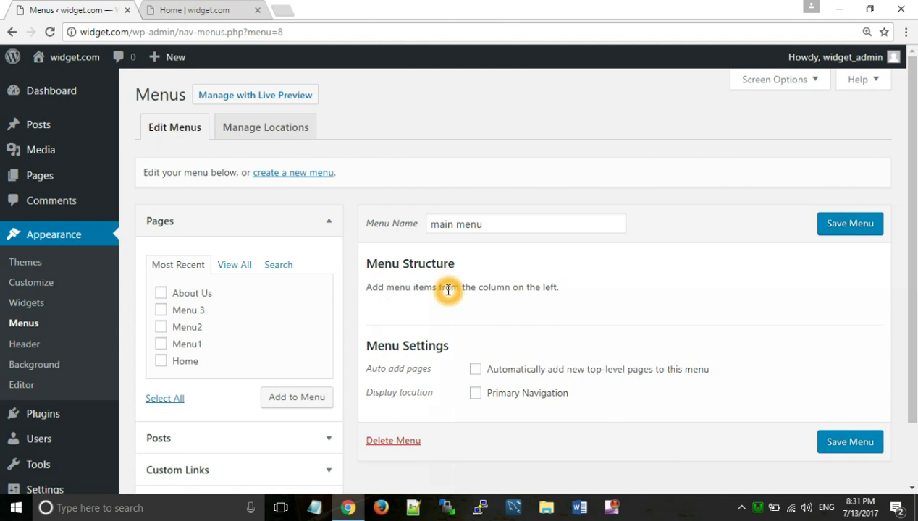
click(449, 286)
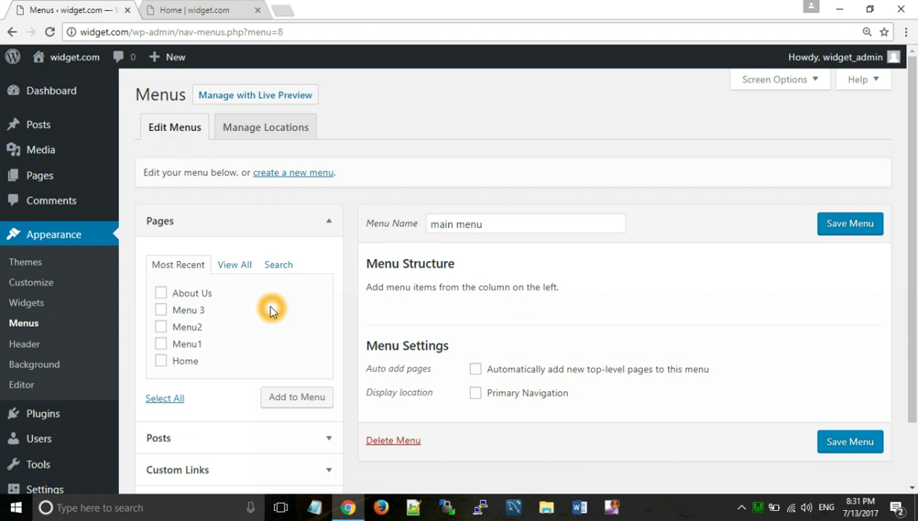
click(162, 361)
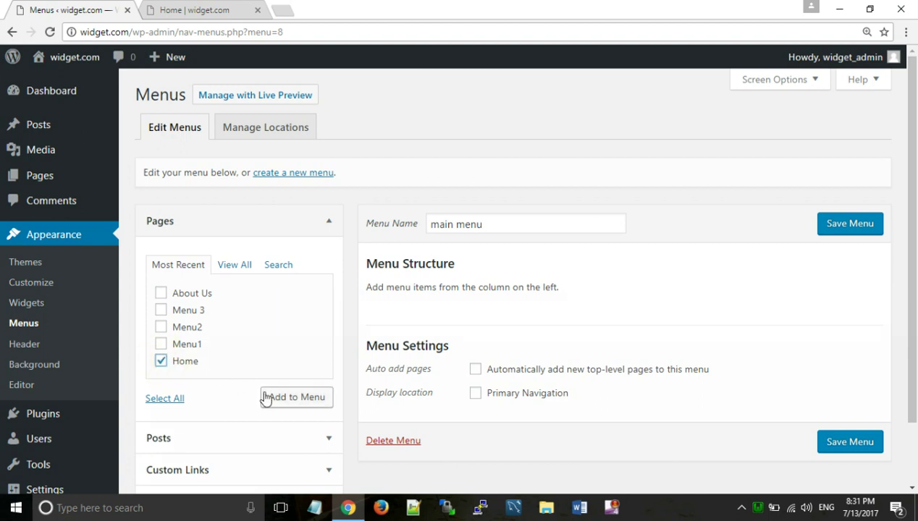
click(287, 404)
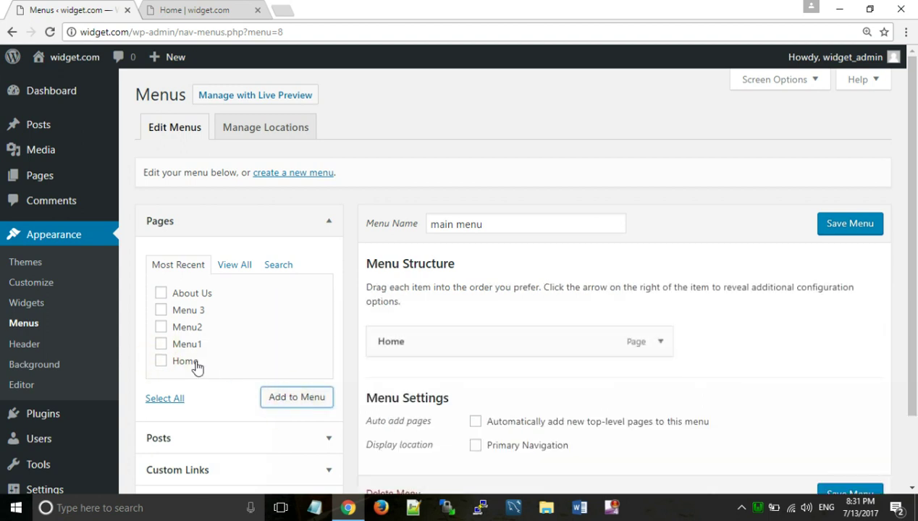
click(161, 346)
click(288, 400)
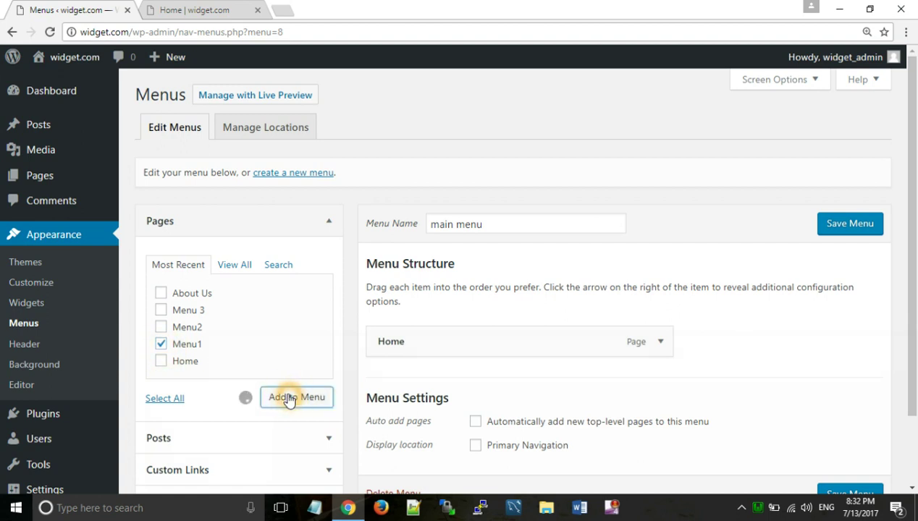
click(163, 328)
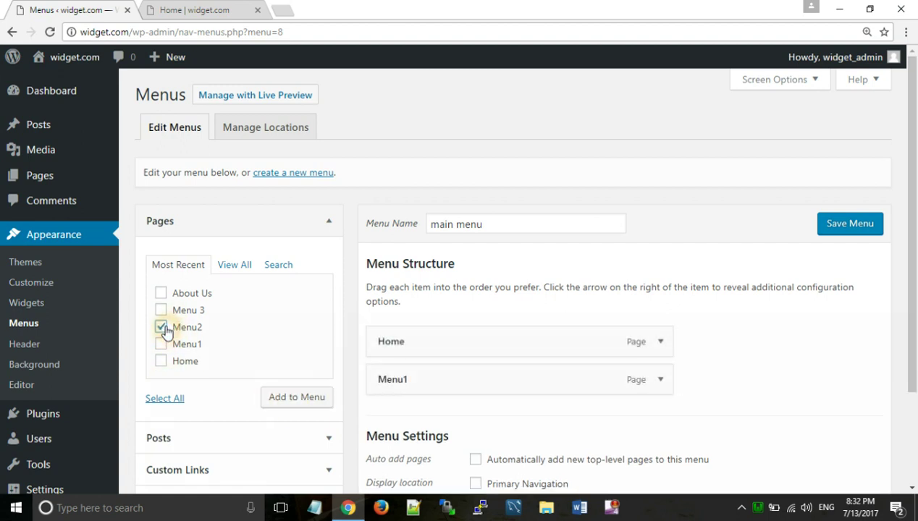
click(286, 400)
click(160, 311)
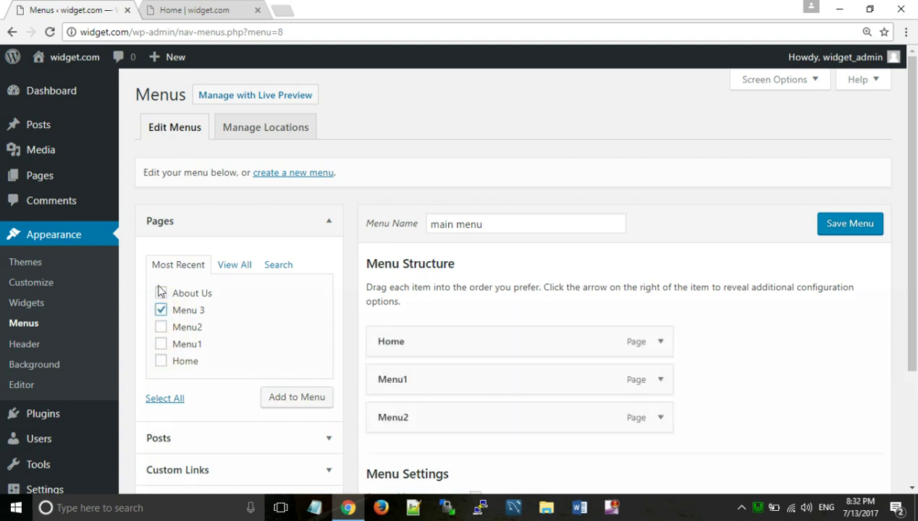
click(161, 294)
click(293, 397)
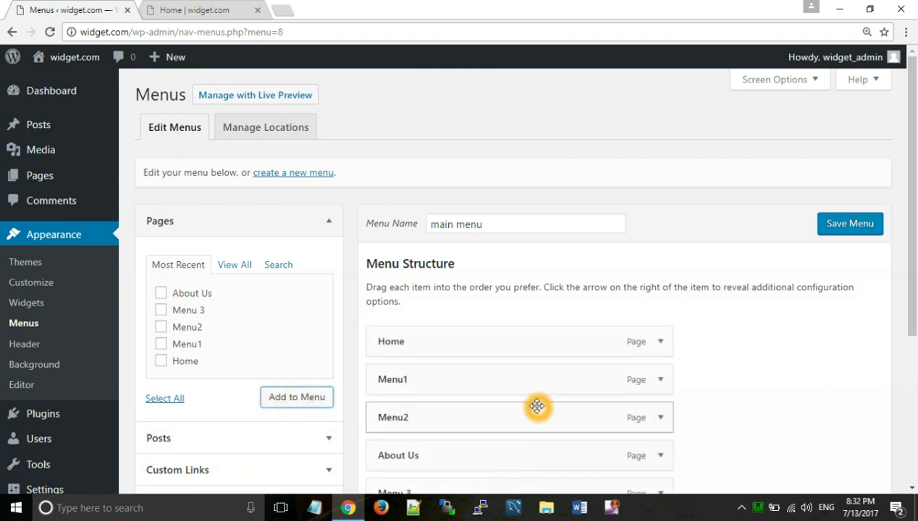
Move About Us below Menu 3 in the menu structure and save the menu
scroll(537, 407, down, 3)
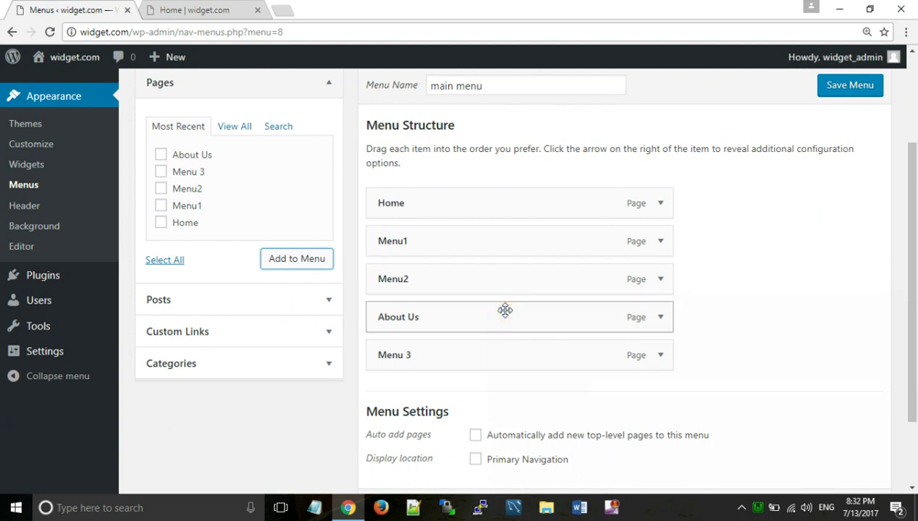
drag(505, 311, 509, 367)
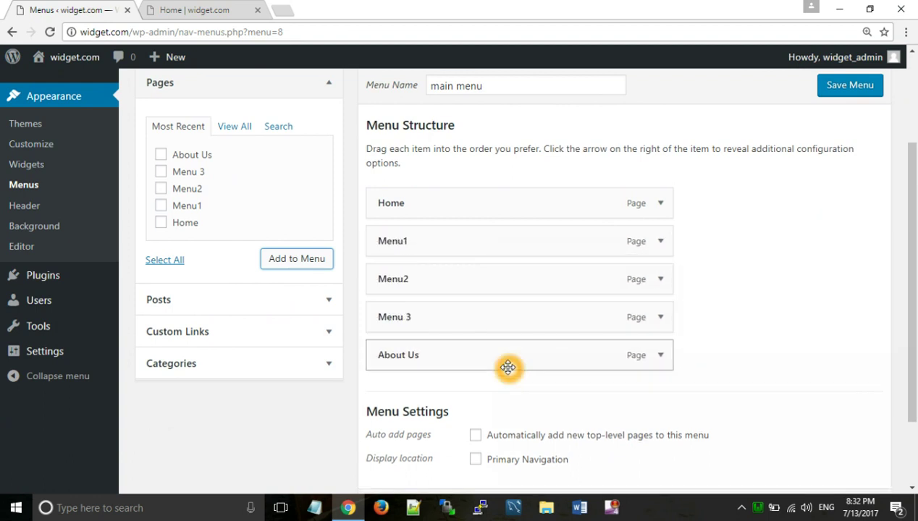
click(861, 91)
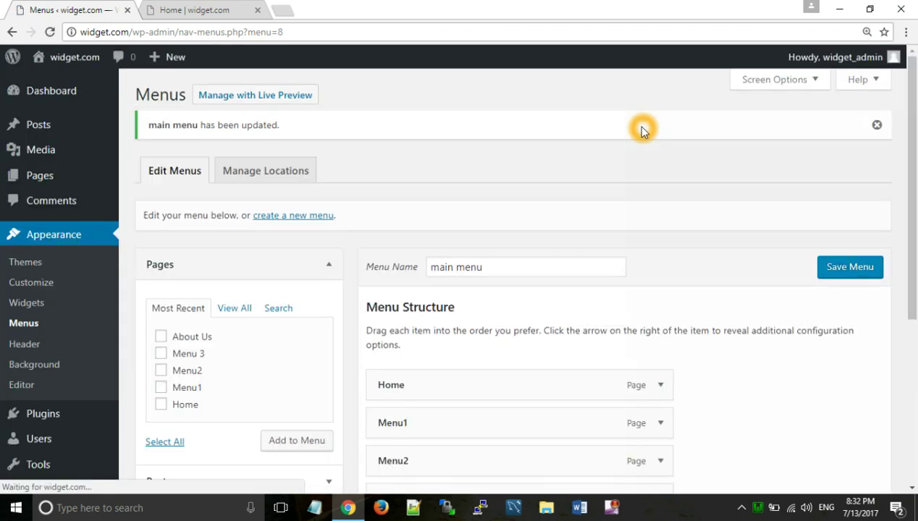
Reload the live site and check the order of the links in its navigation bar
click(195, 9)
click(50, 32)
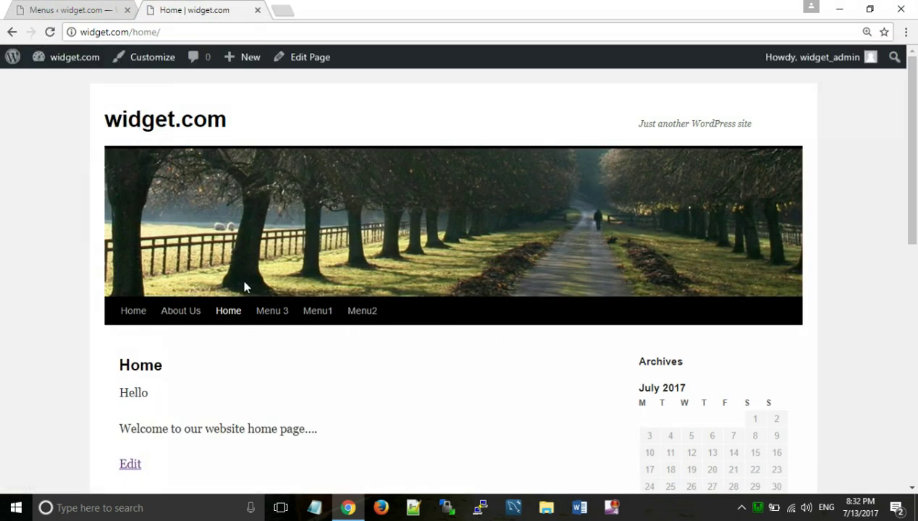
click(348, 338)
click(233, 332)
Assign the main menu to the Primary Navigation display location and save it
click(58, 8)
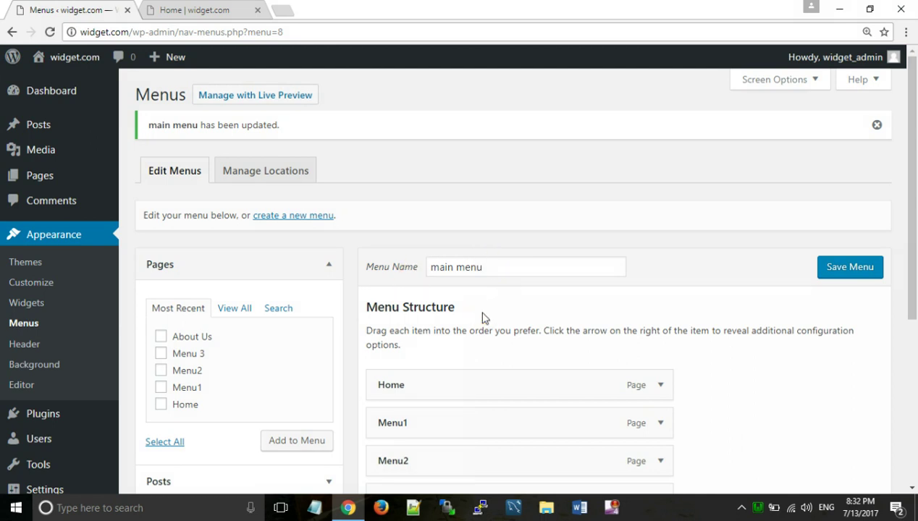
scroll(484, 318, down, 2)
drag(909, 242, 914, 347)
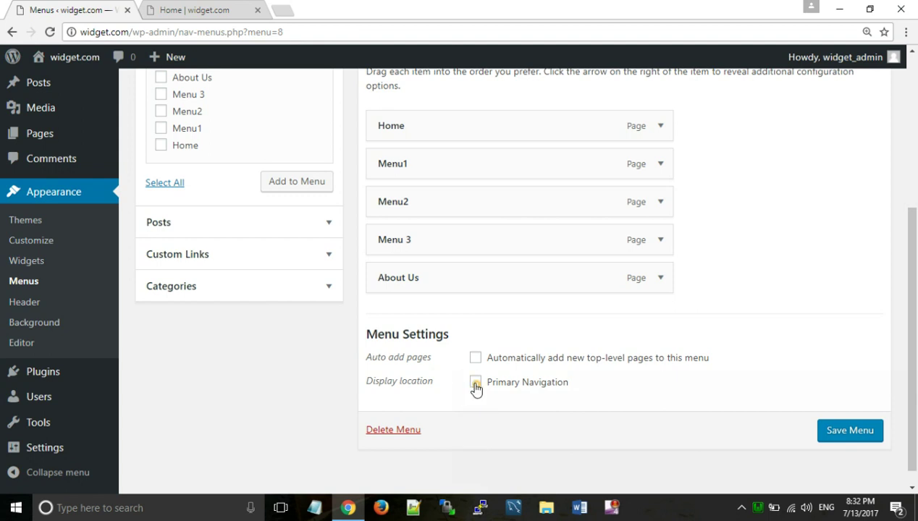
click(842, 435)
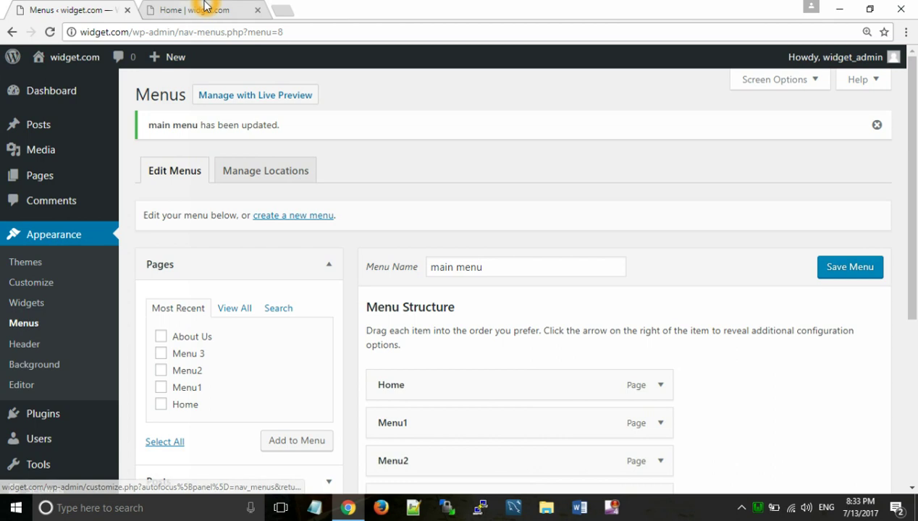
Reload the live site and test the navigation bar by visiting the Menu2 and Home pages
click(202, 10)
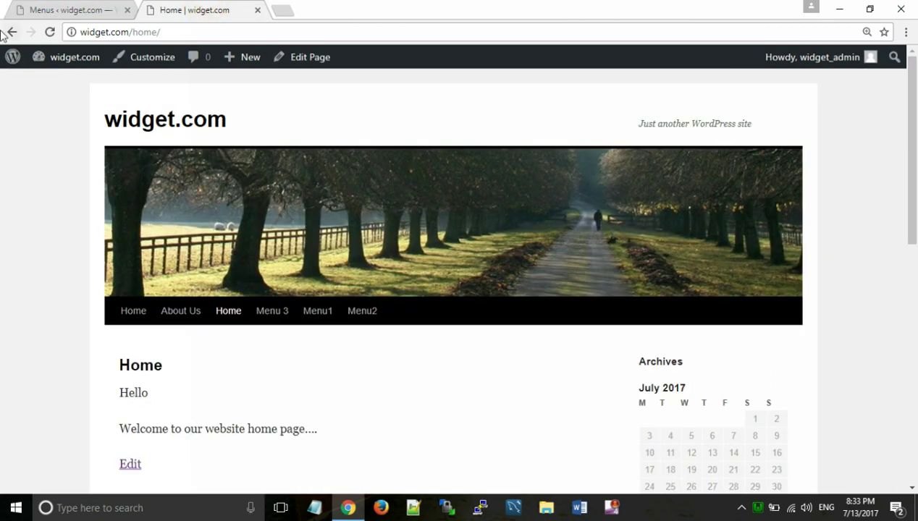
click(49, 31)
click(147, 314)
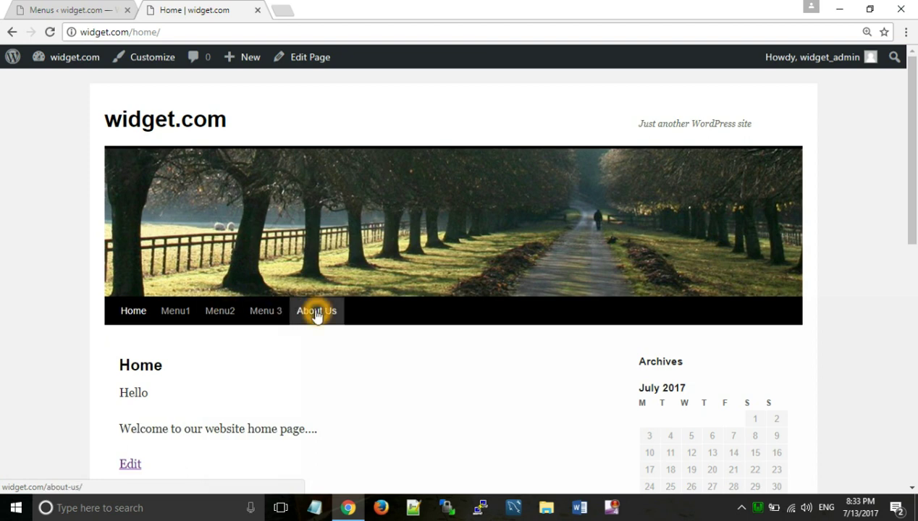
click(233, 313)
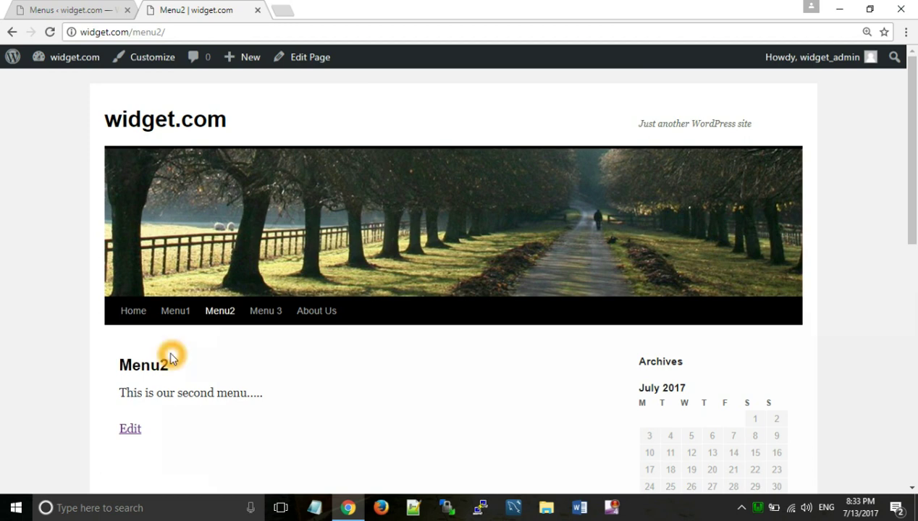
click(134, 314)
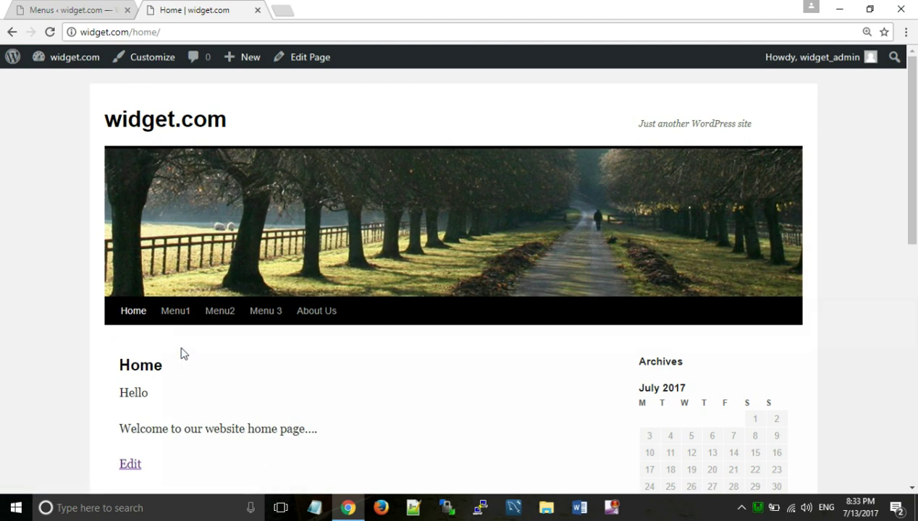
Back in the admin, add a page titled "Submenu1" with the text "This is our first submenu page..." and publish it
click(69, 11)
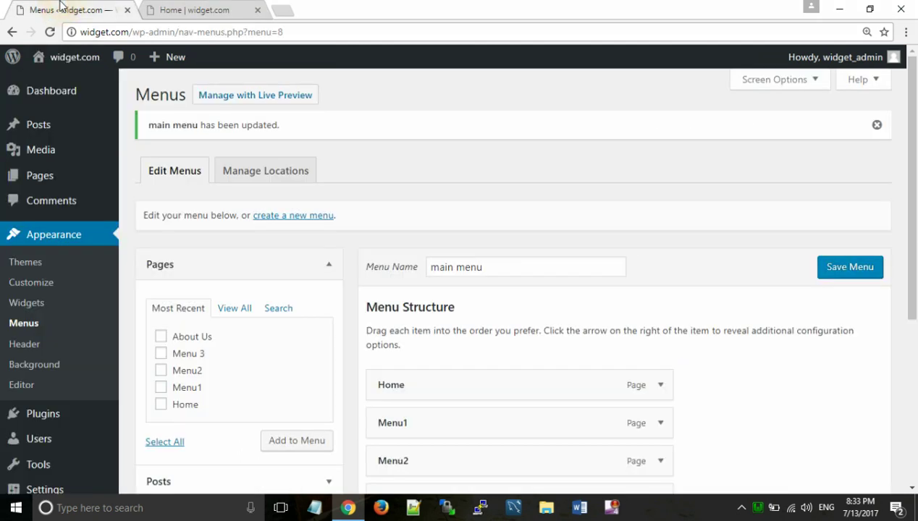
click(41, 180)
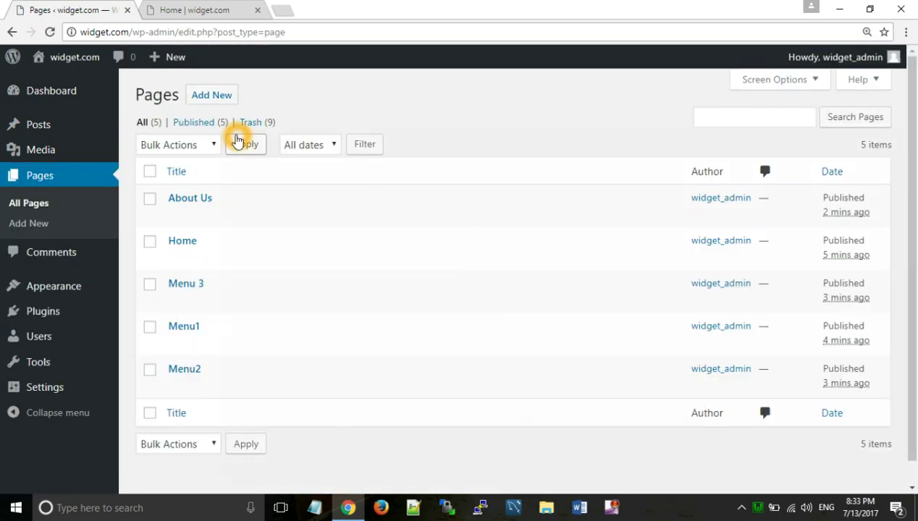
click(215, 95)
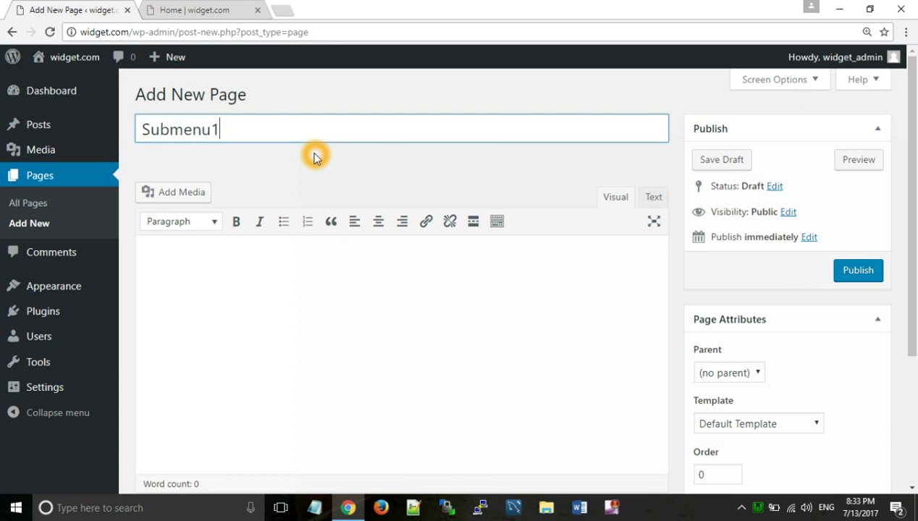
click(363, 308)
text(Th)
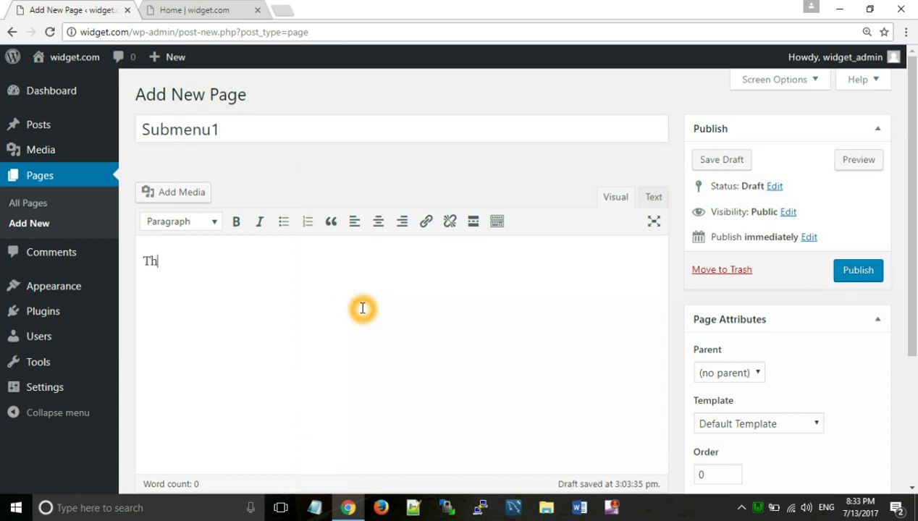
text(is is our first submenu page...)
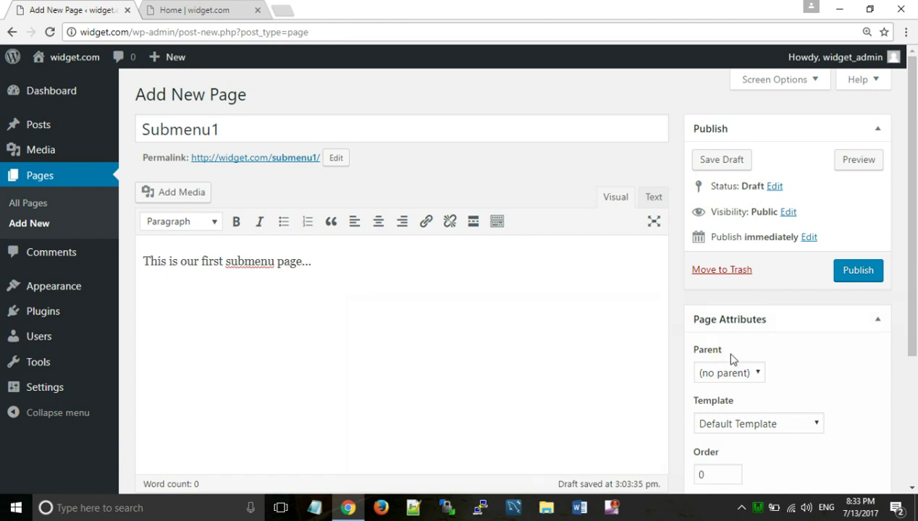
click(852, 278)
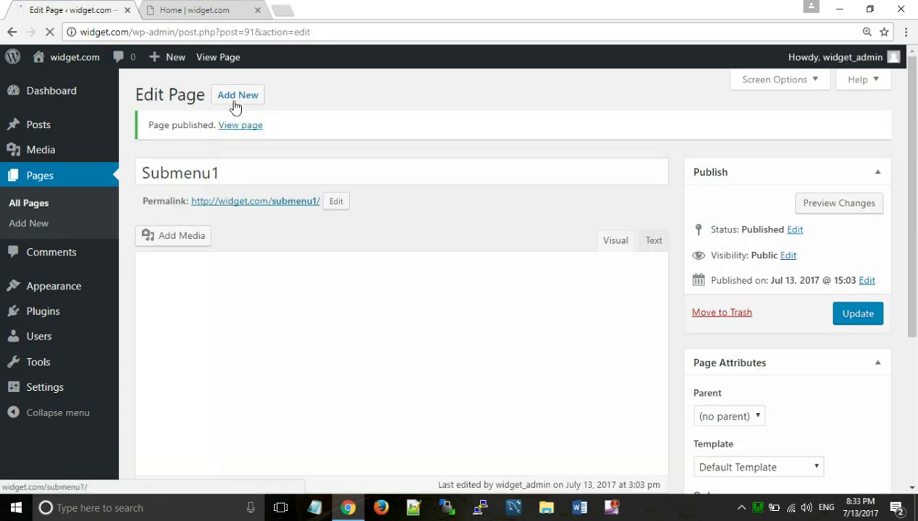
Add another page titled "Submenu2" with the text "This is our submenu 2" and publish it
click(236, 97)
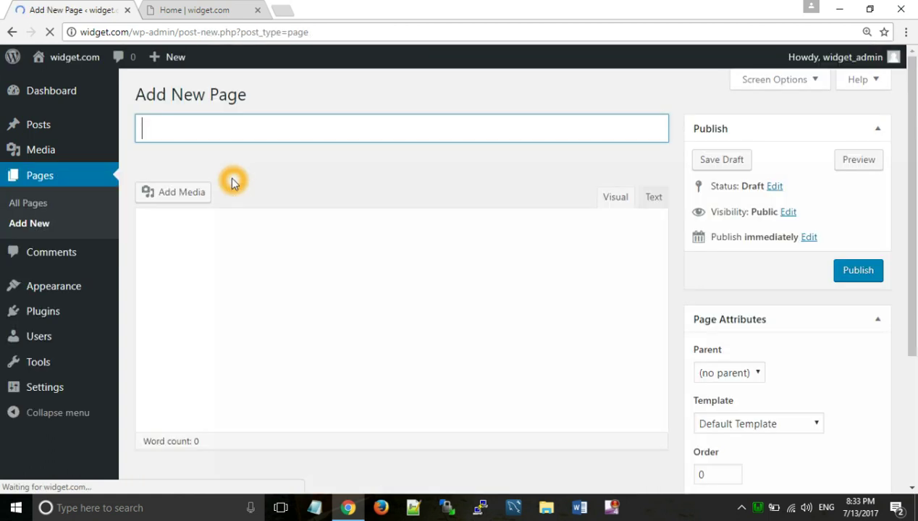
text(Submenu2)
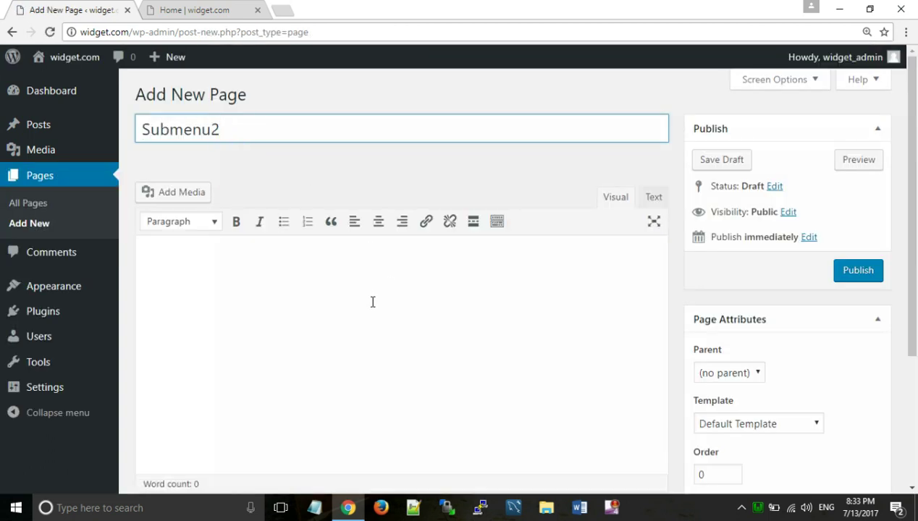
click(371, 304)
text(This is our submenu 2)
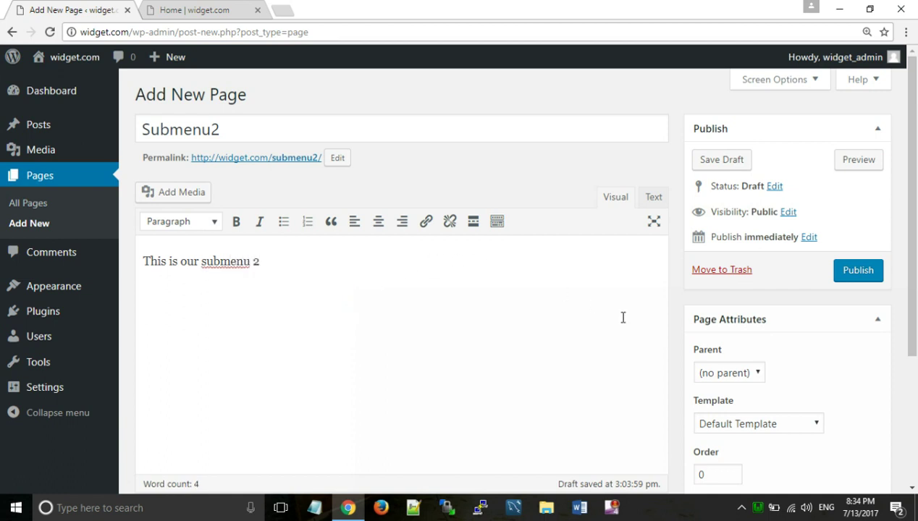
click(857, 272)
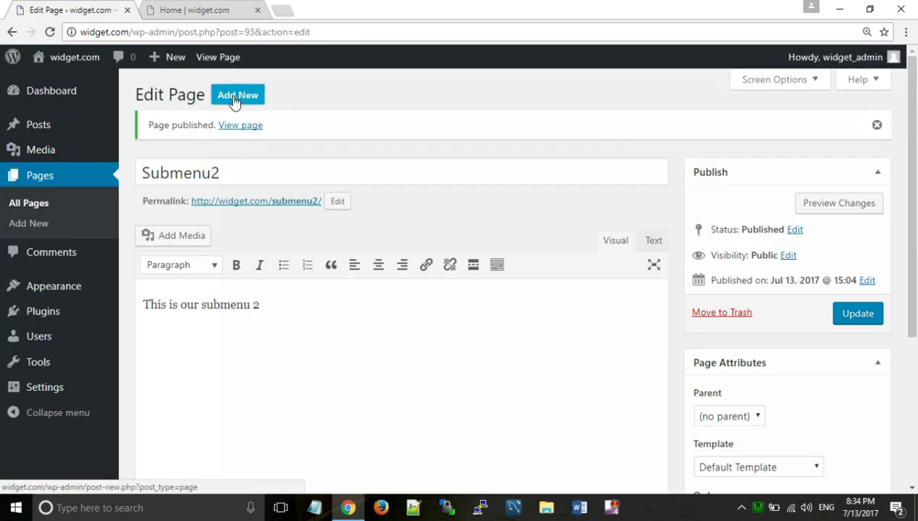
Add a page titled "Submenu3" with the text "This iks our 3rd submenu..." and publish it
click(236, 98)
click(228, 181)
click(229, 164)
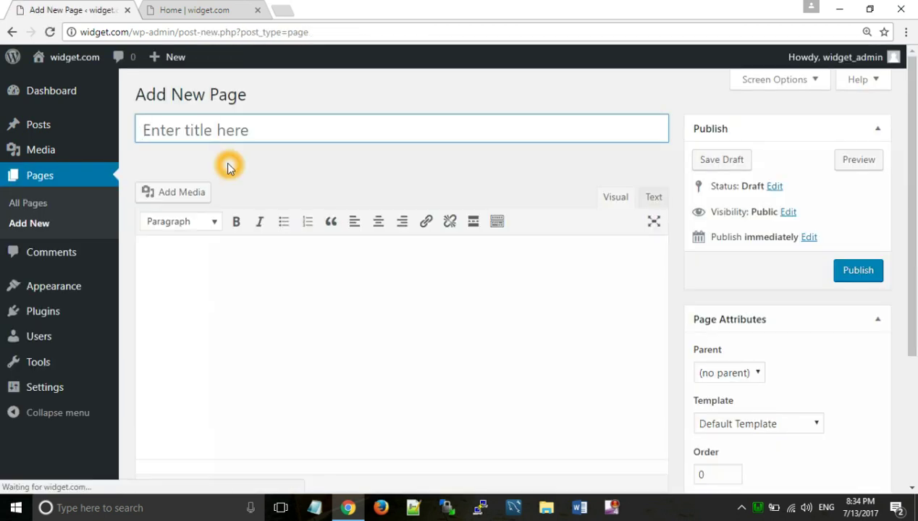
text(Submenu3)
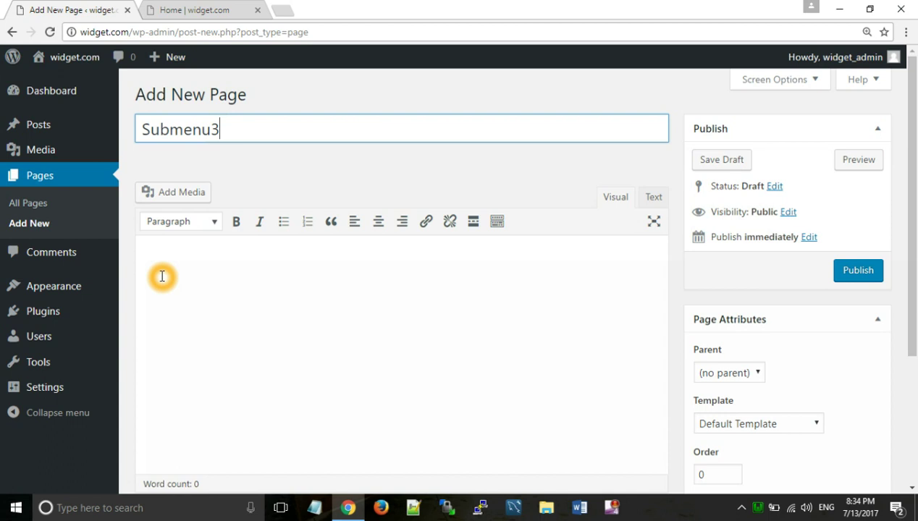
click(162, 277)
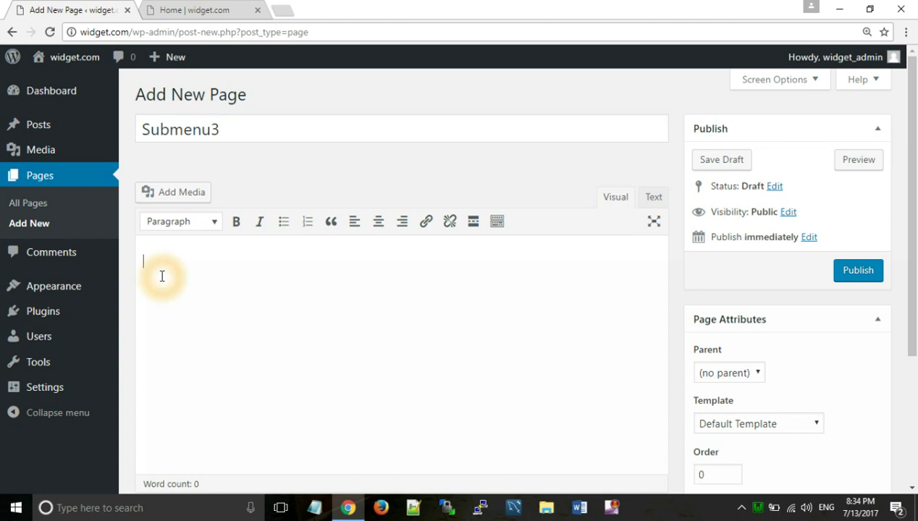
text(This iks our 3rd submenu...)
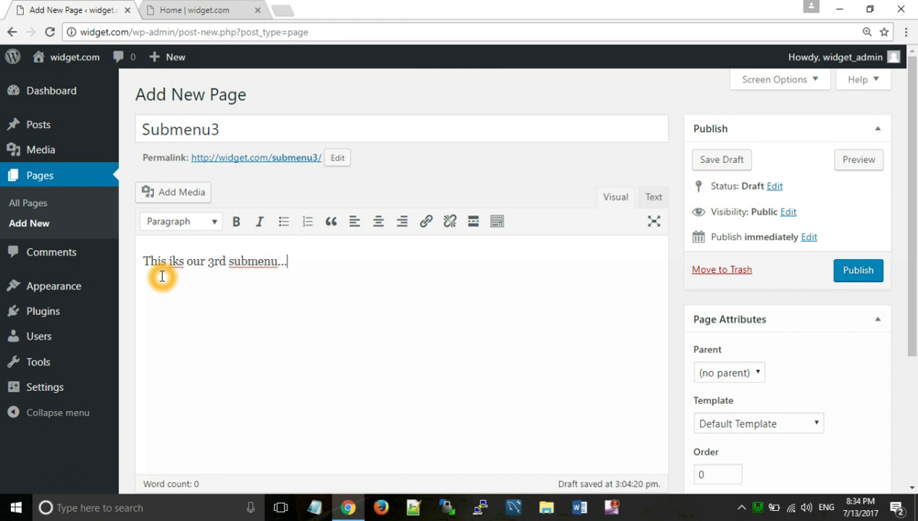
click(498, 321)
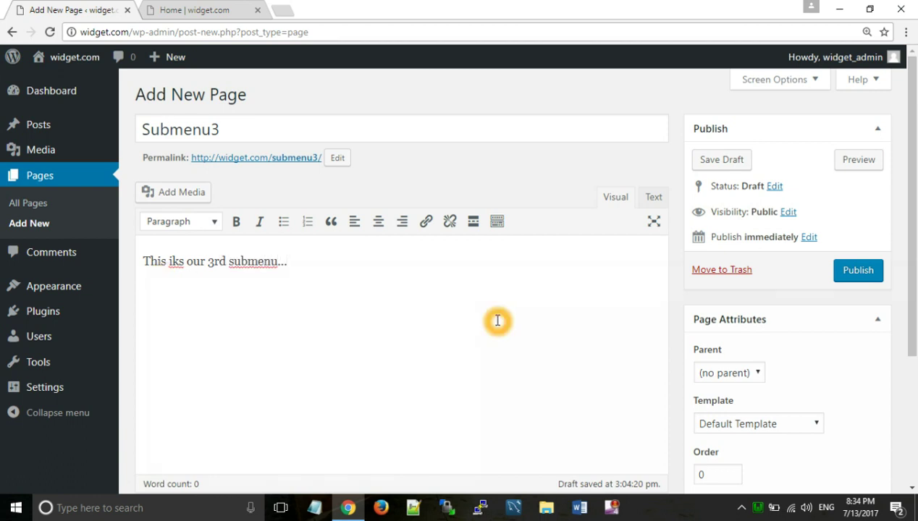
click(847, 283)
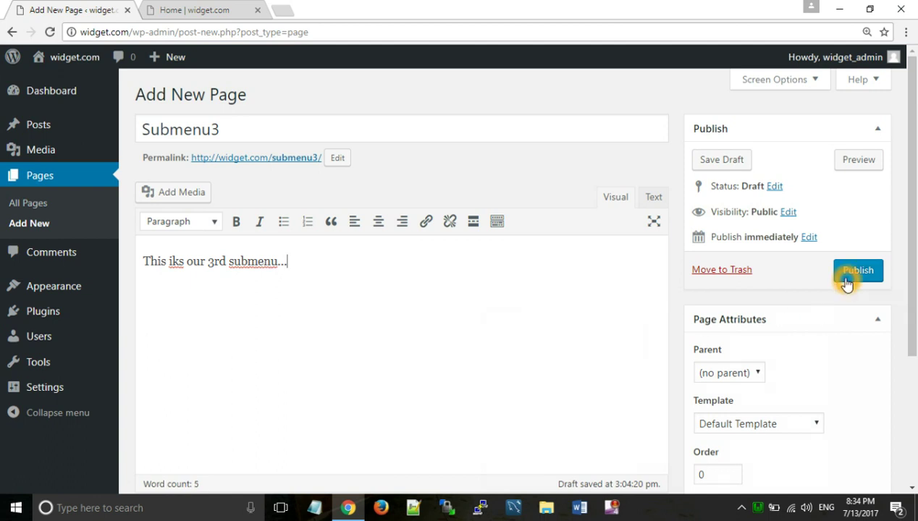
click(847, 283)
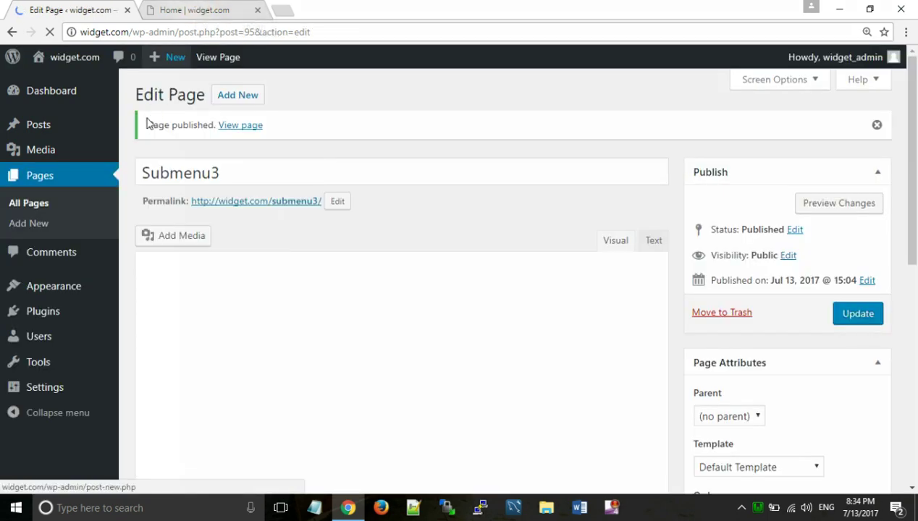
Switch to the live site and examine the Menu1 and Menu2 links in its navigation bar
click(193, 7)
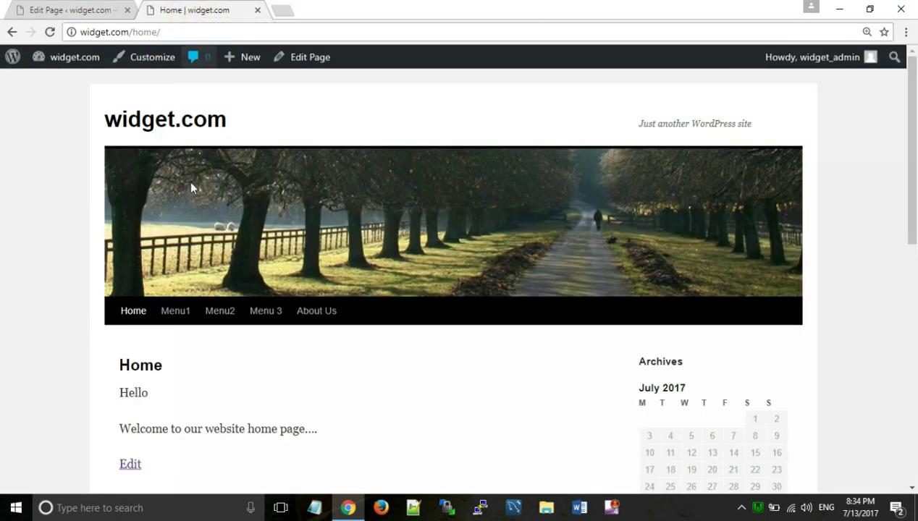
click(176, 306)
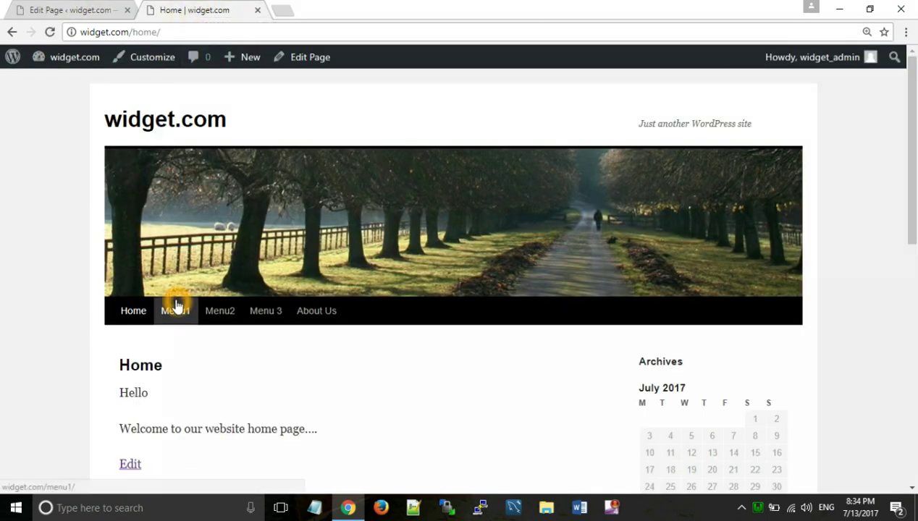
click(179, 340)
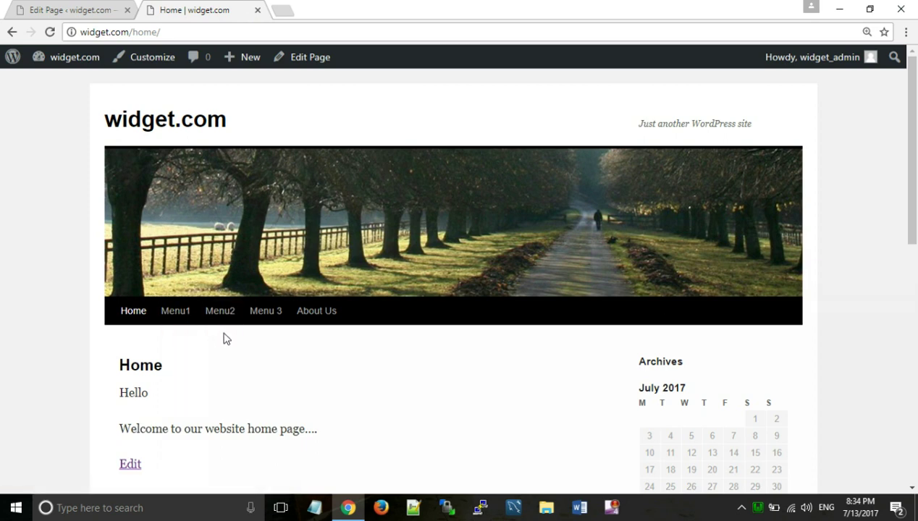
mouse_move(74, 56)
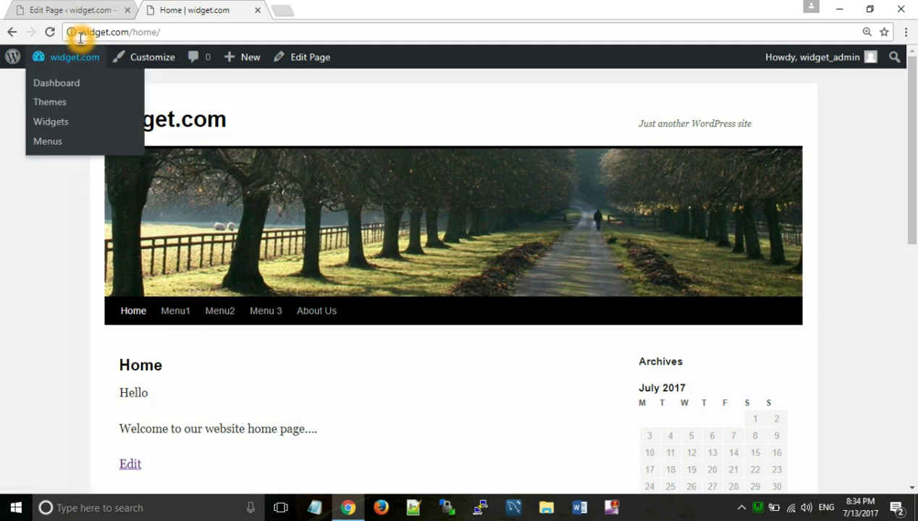
Return to the admin's menu editor and add the Submenu1, Submenu2 and Submenu3 pages to the main menu
click(58, 9)
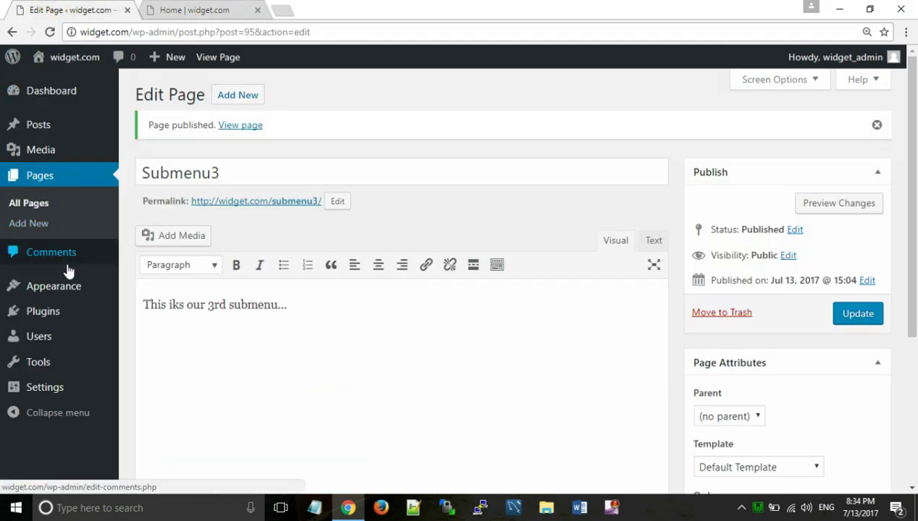
mouse_move(87, 288)
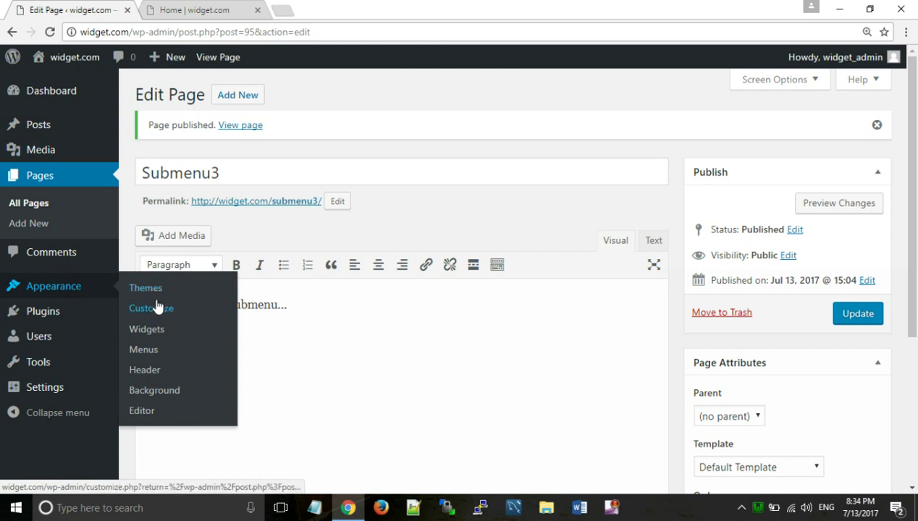
click(144, 349)
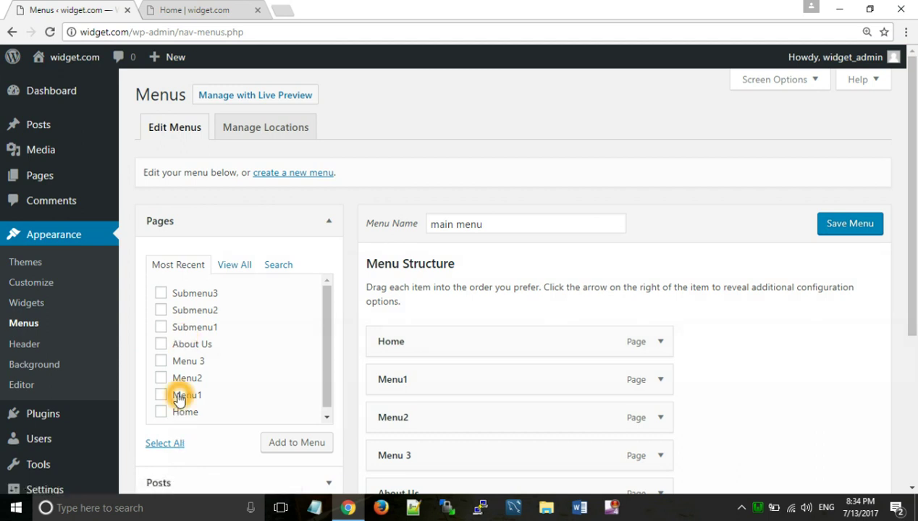
click(224, 265)
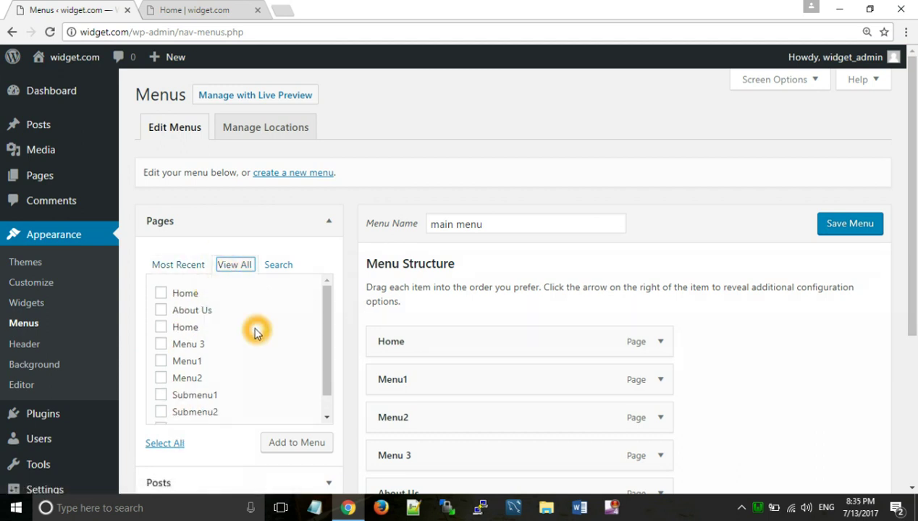
click(163, 397)
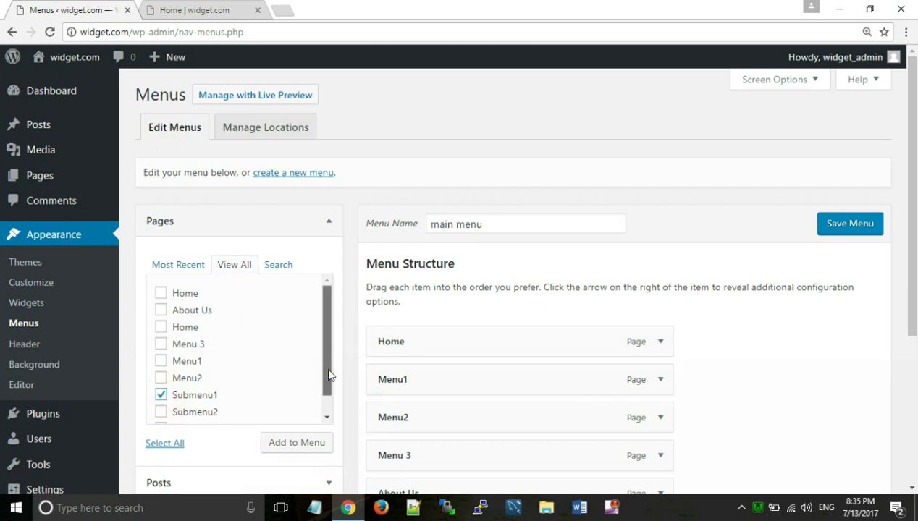
drag(327, 365, 326, 381)
click(160, 389)
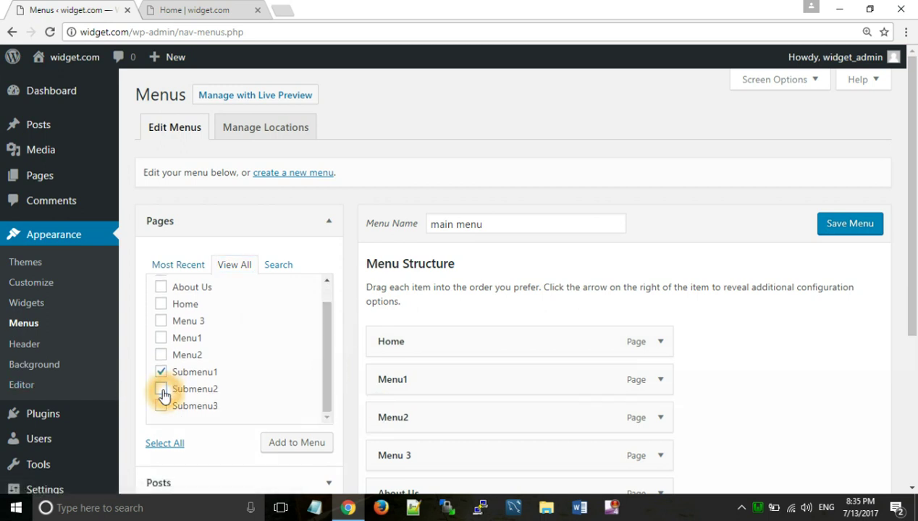
click(161, 406)
click(286, 448)
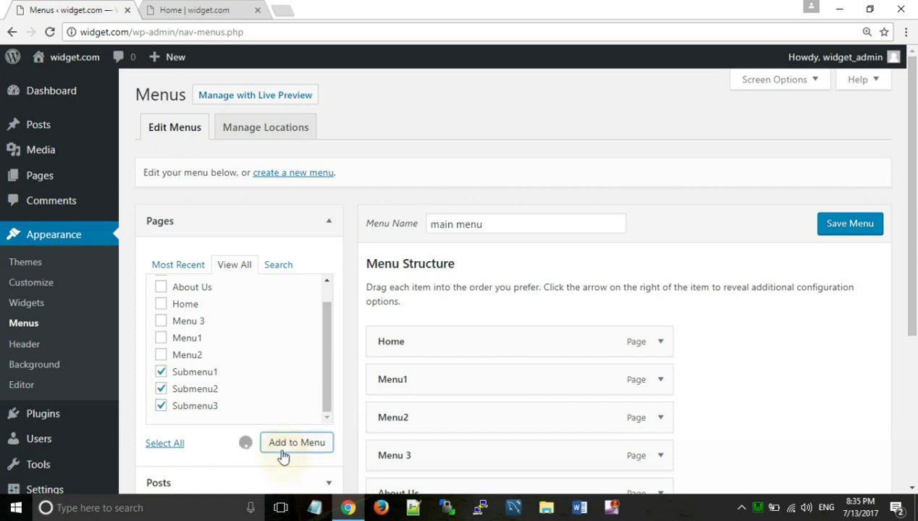
click(850, 224)
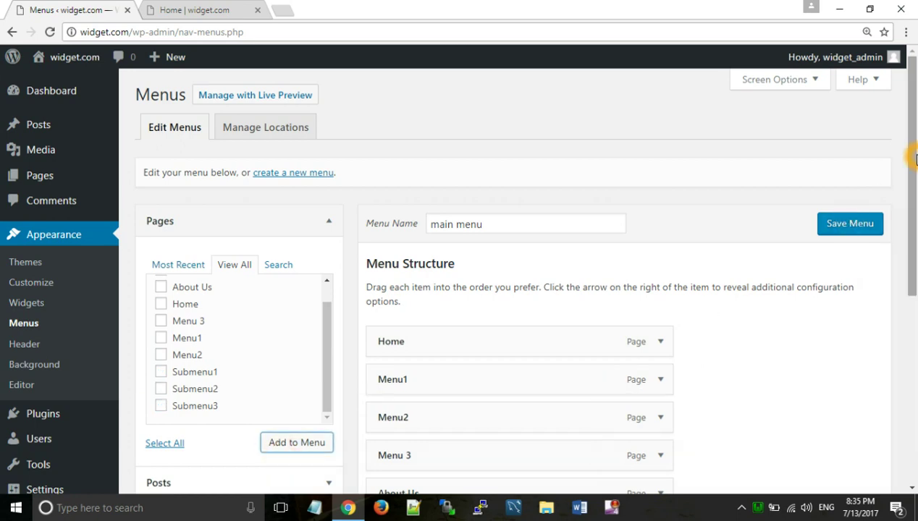
Nest Submenu1 and Submenu2 as sub items under Menu1 in the menu structure
drag(914, 158, 889, 274)
drag(427, 320, 426, 317)
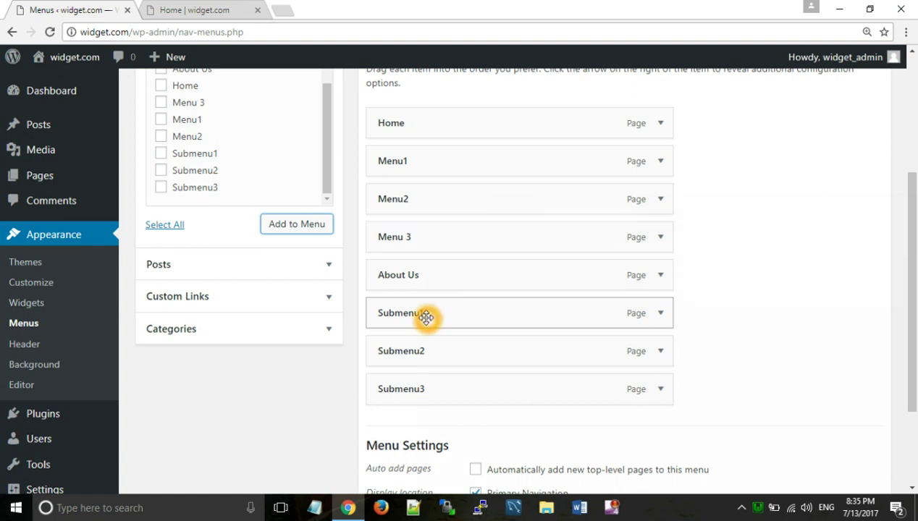
drag(426, 317, 453, 224)
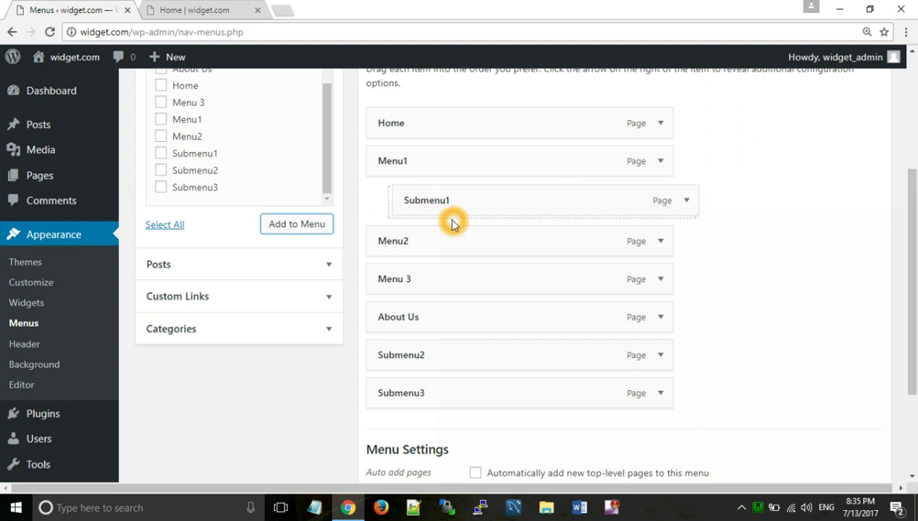
drag(453, 223, 451, 220)
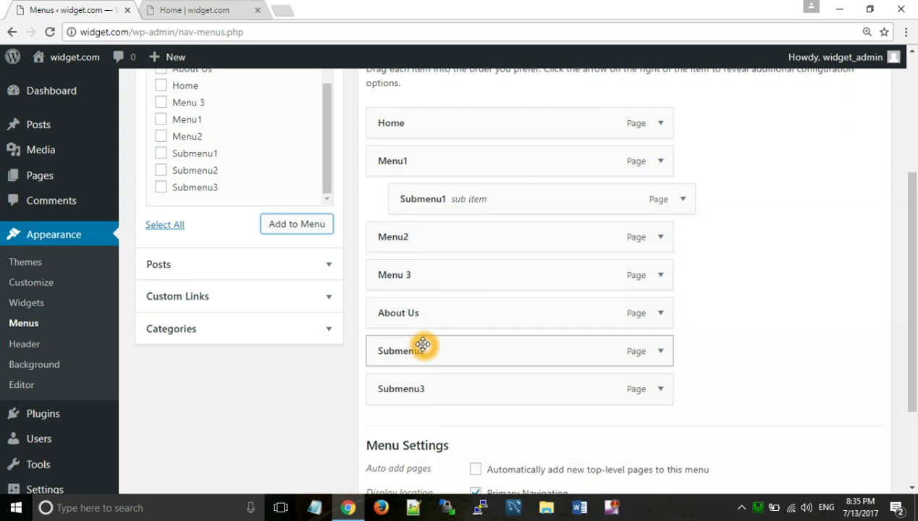
drag(420, 345, 446, 247)
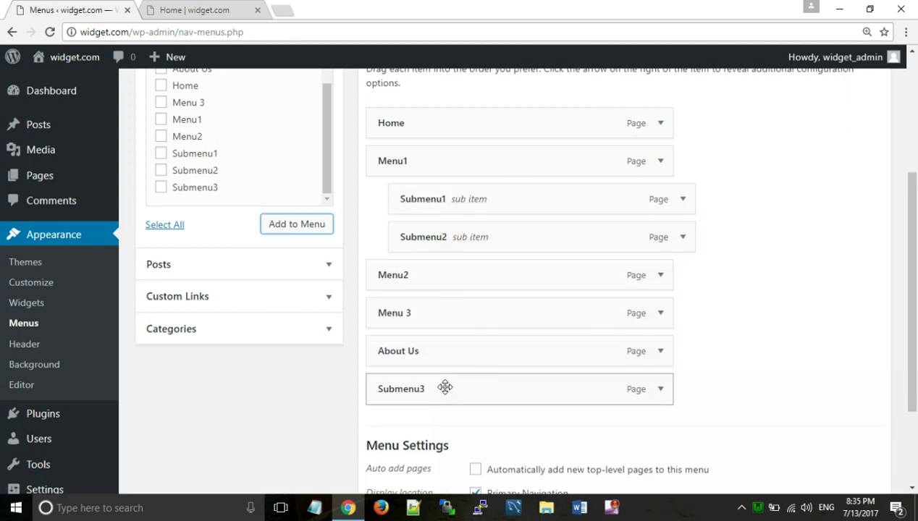
Nest Submenu3 as a sub item under Menu2 and save the menu
drag(445, 385, 472, 326)
scroll(904, 319, down, 1)
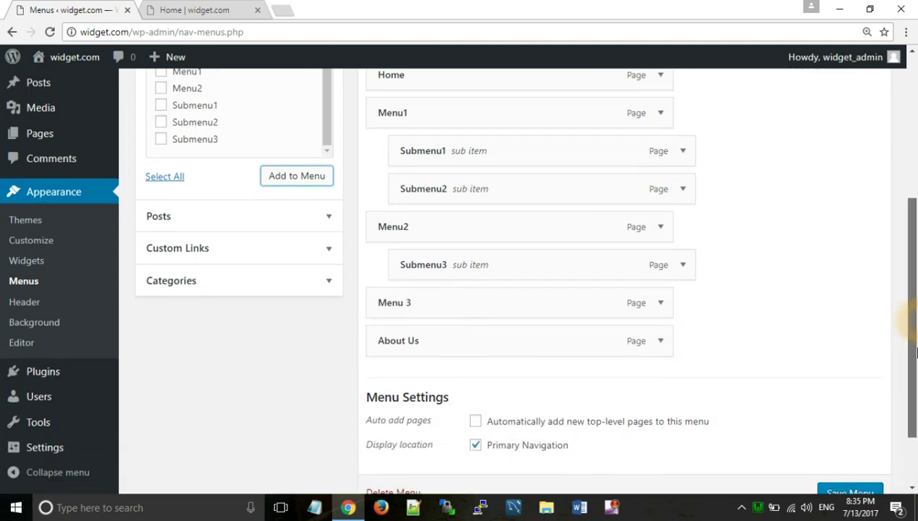
click(851, 487)
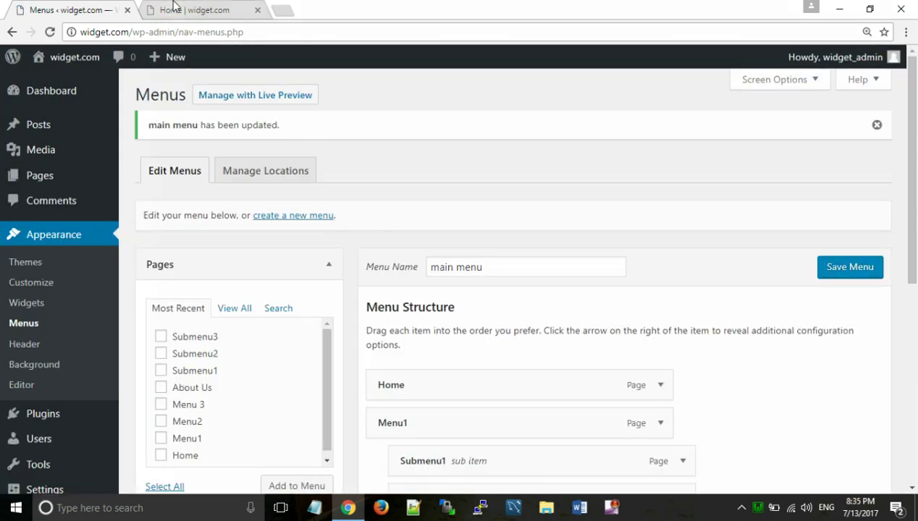
Reload the live site, check the dropdown submenus of Menu1 and Menu2, and return to the menu editor
click(165, 10)
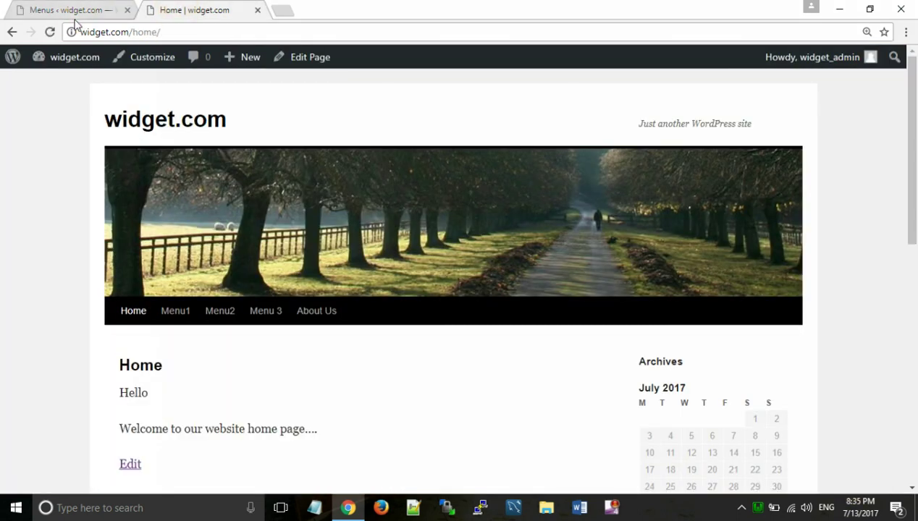
click(31, 32)
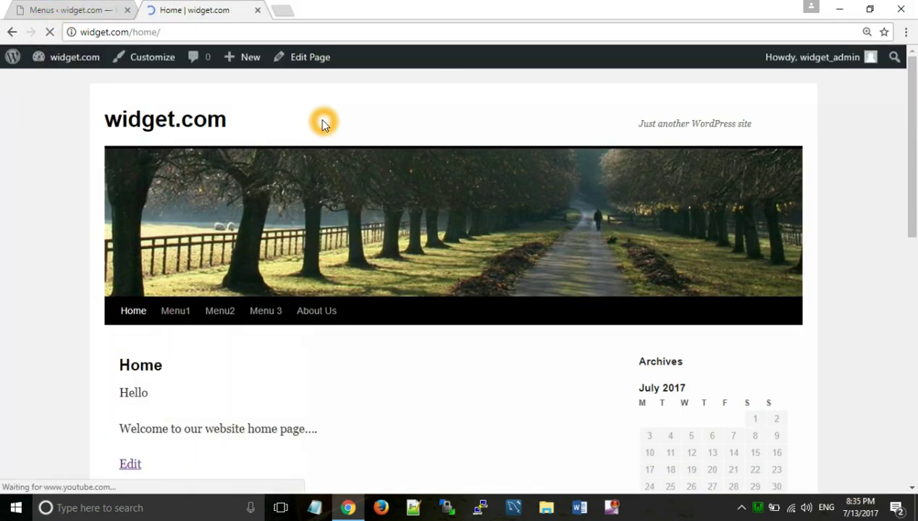
mouse_move(181, 308)
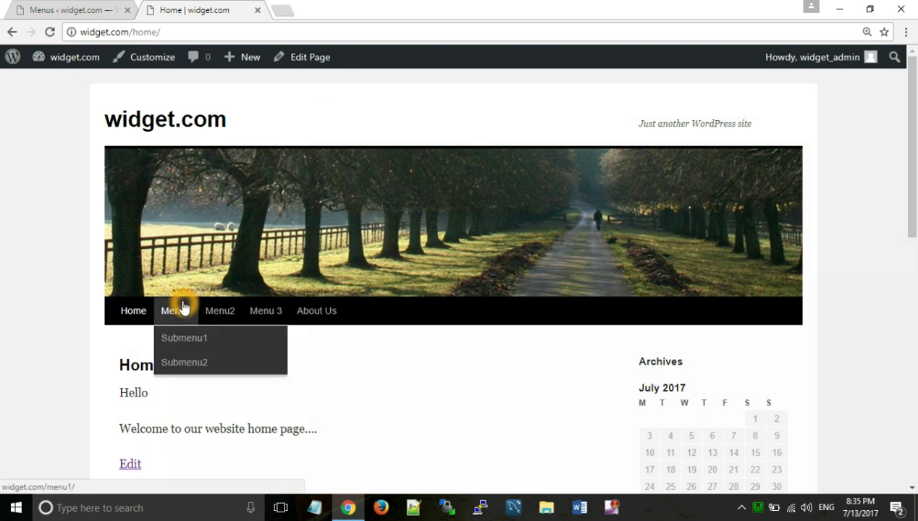
click(184, 363)
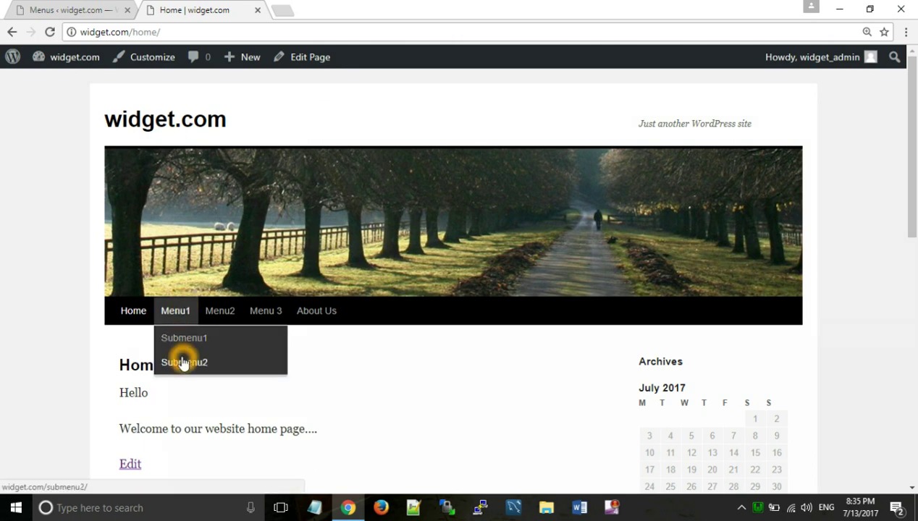
mouse_move(219, 311)
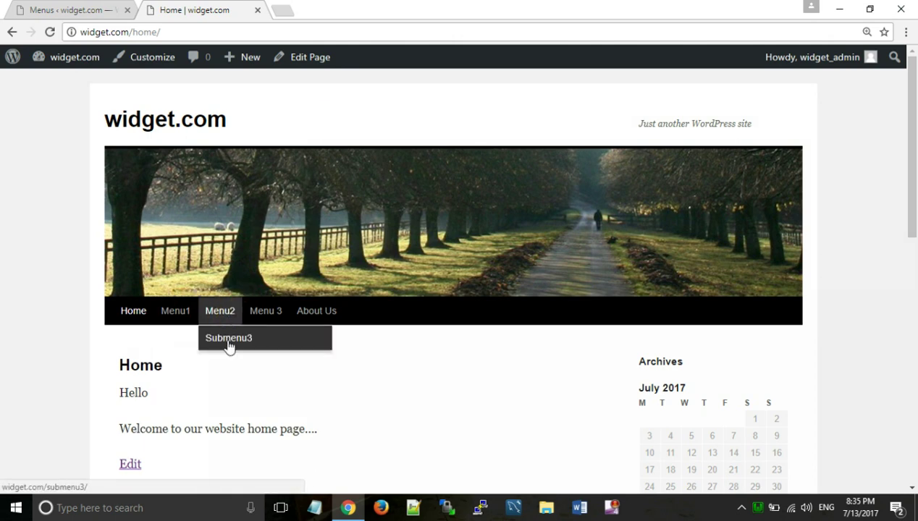
mouse_move(178, 319)
click(125, 16)
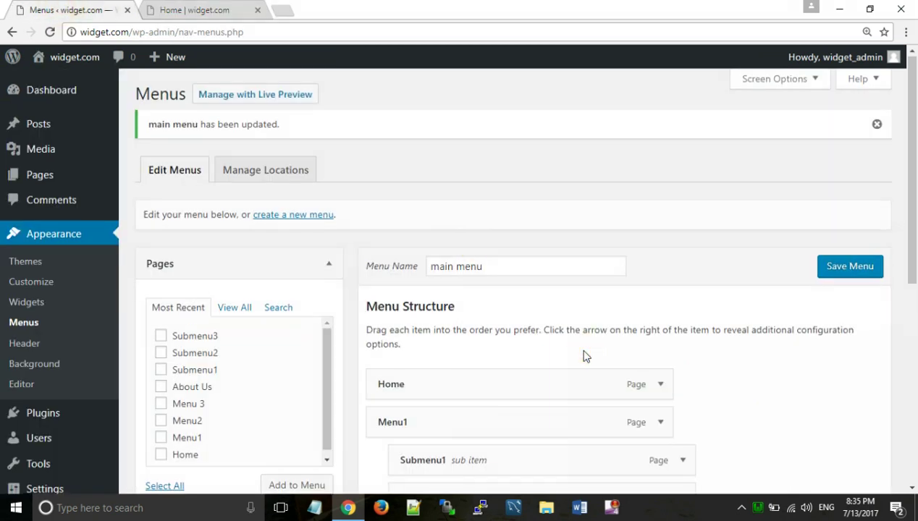
Nest Submenu2 as a sub item under Submenu1 in the menu structure and save the menu
scroll(585, 353, down, 1)
drag(493, 424, 525, 436)
click(832, 187)
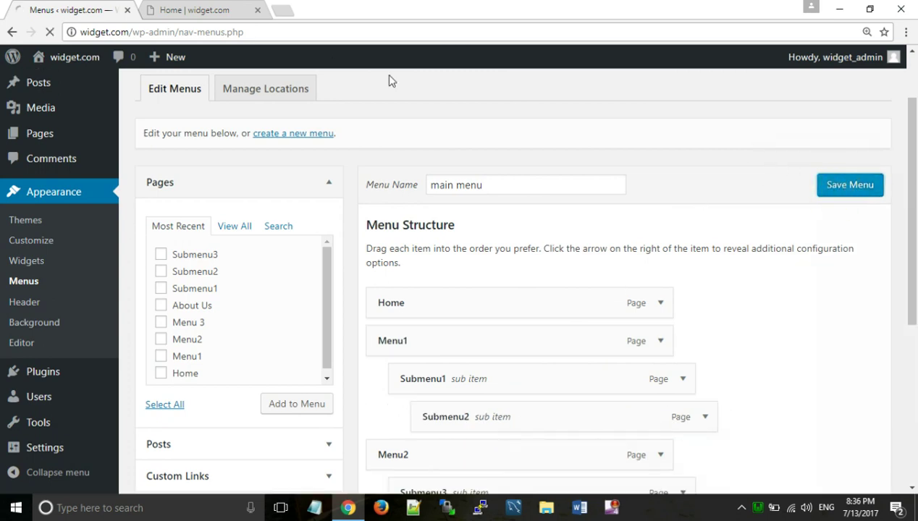
Reload the live site's home page and check the nested dropdown under Menu1
click(213, 5)
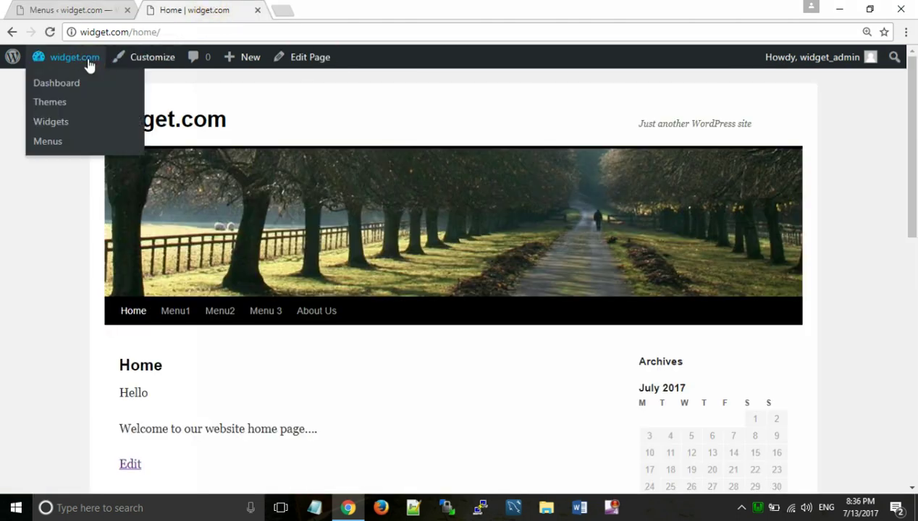
click(48, 32)
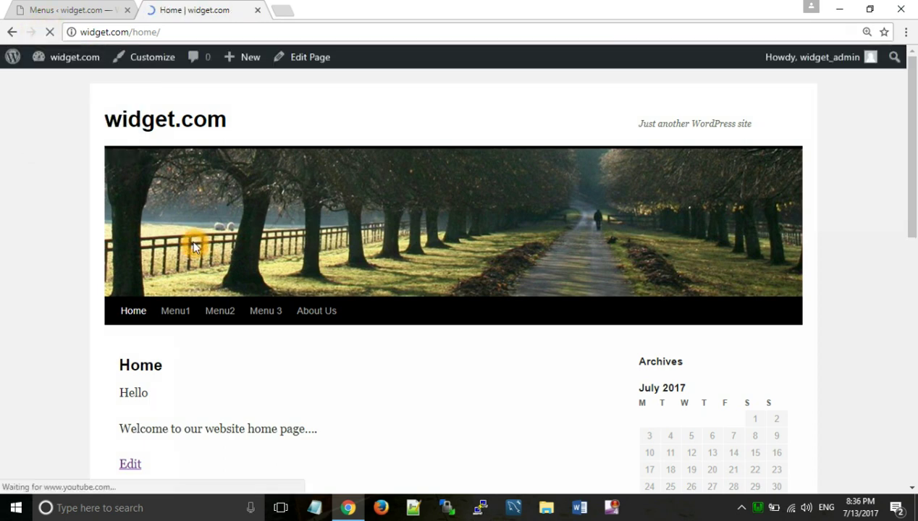
mouse_move(181, 304)
mouse_move(184, 340)
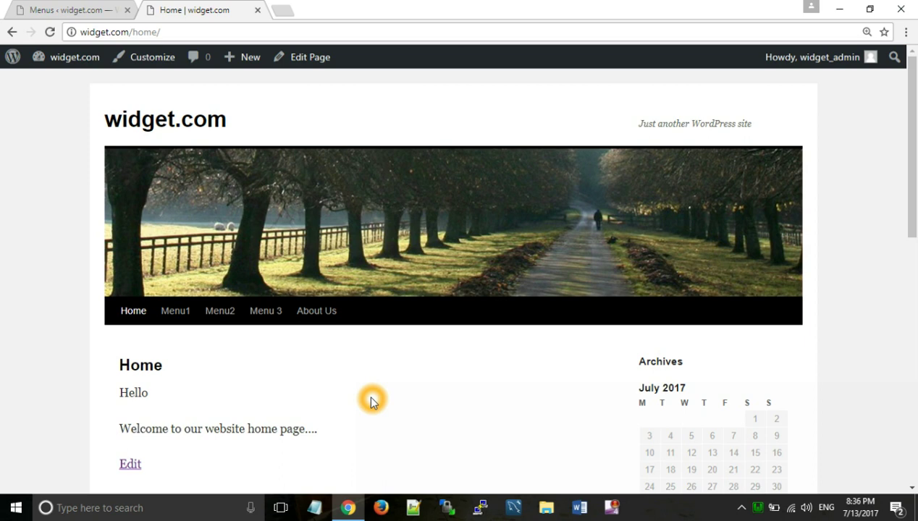
scroll(370, 398, down, 2)
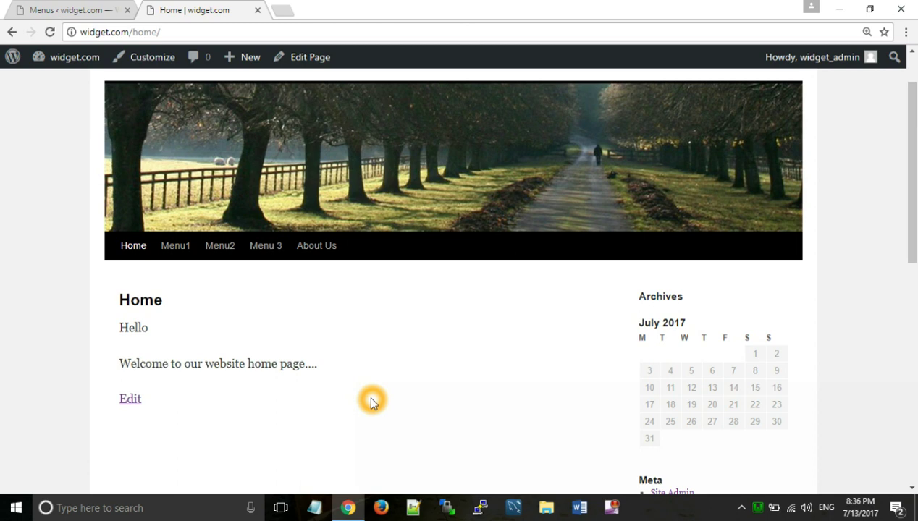
Return to the admin's post categories and try to add a category named "Blog" with no parent
click(48, 7)
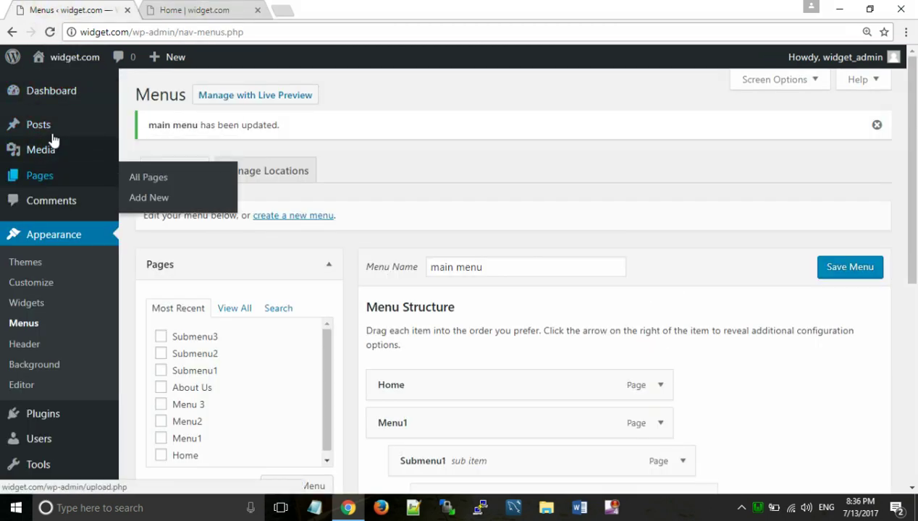
mouse_move(52, 125)
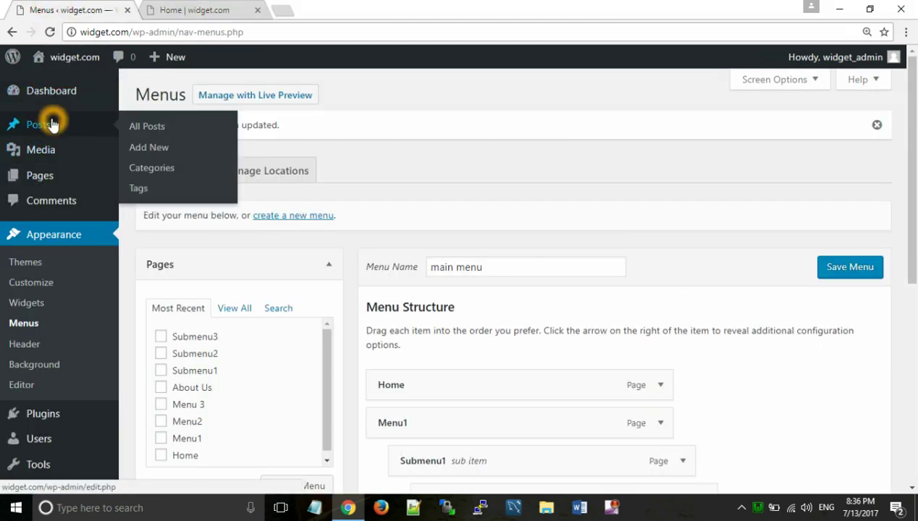
click(161, 174)
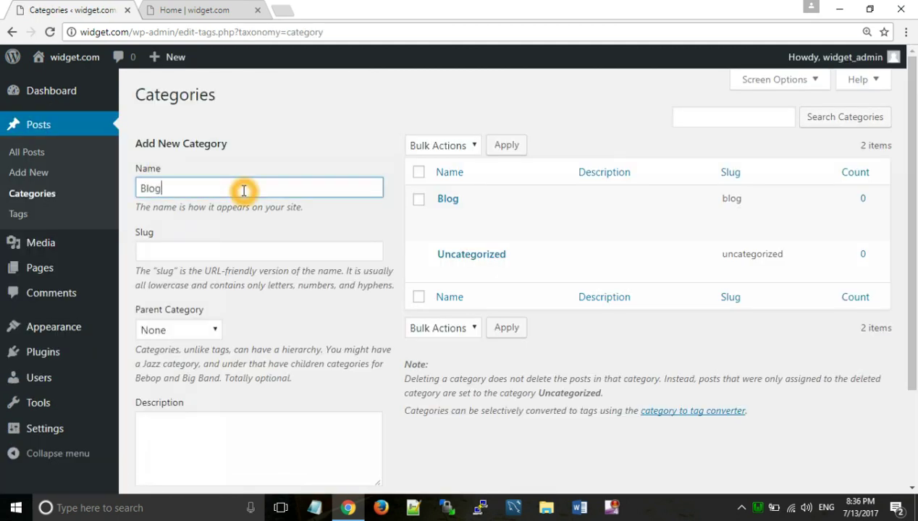
scroll(202, 441, down, 2)
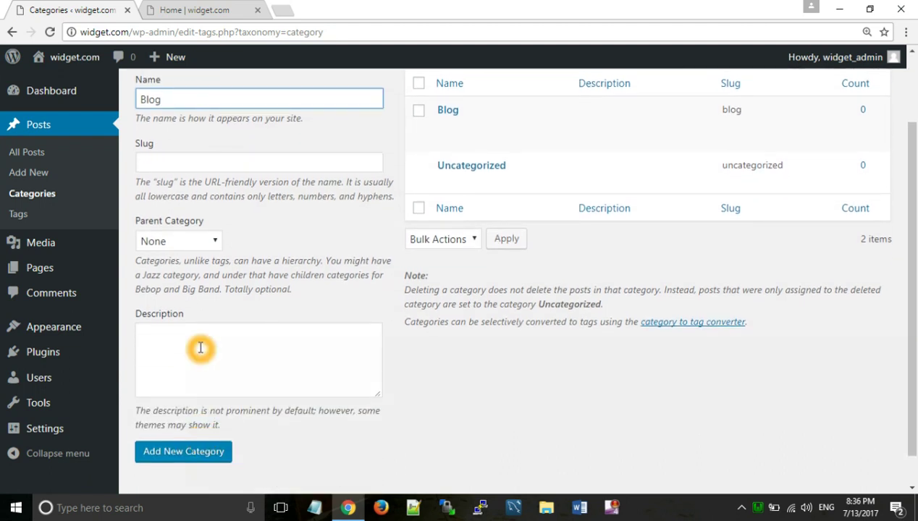
click(171, 447)
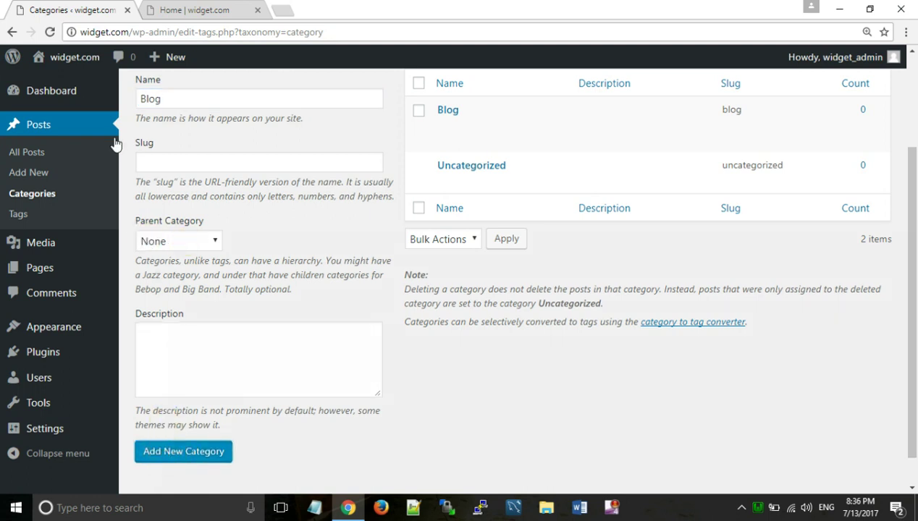
scroll(206, 192, up, 3)
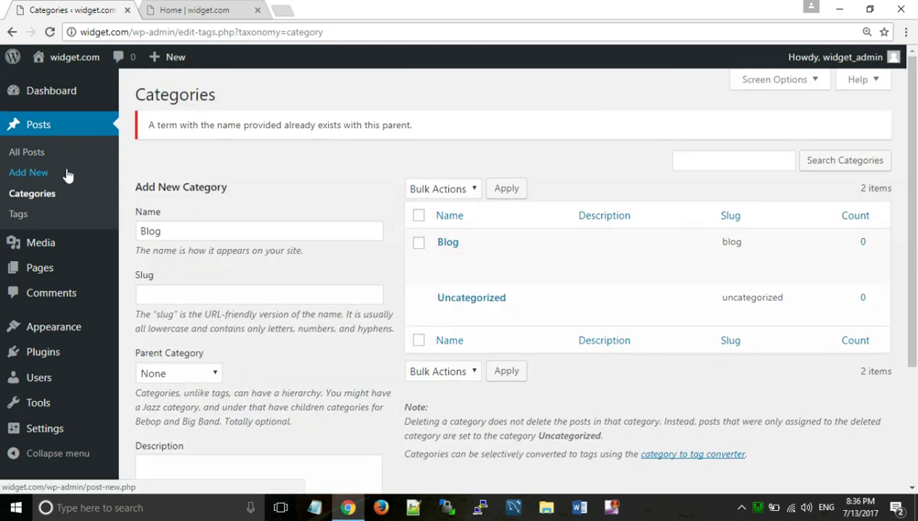
mouse_move(447, 251)
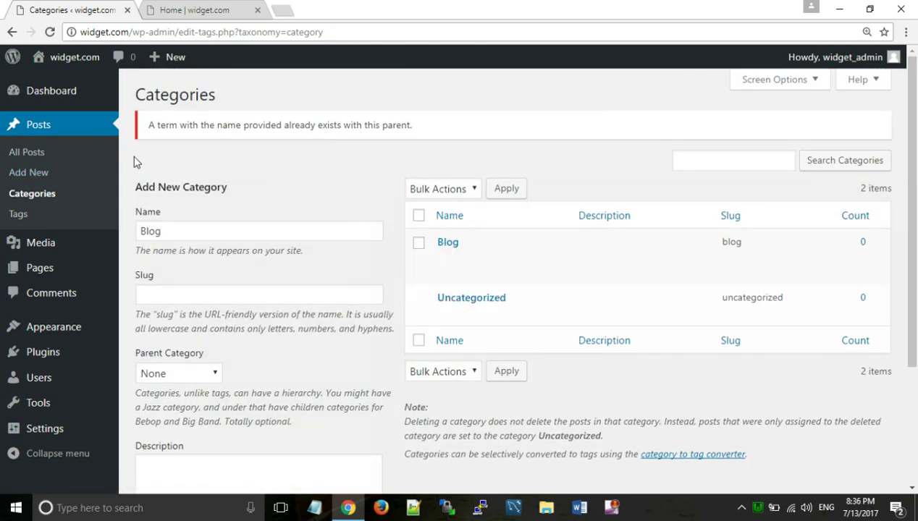
Start a new post titled "Post1" with the body text "This is our first post..."
click(22, 178)
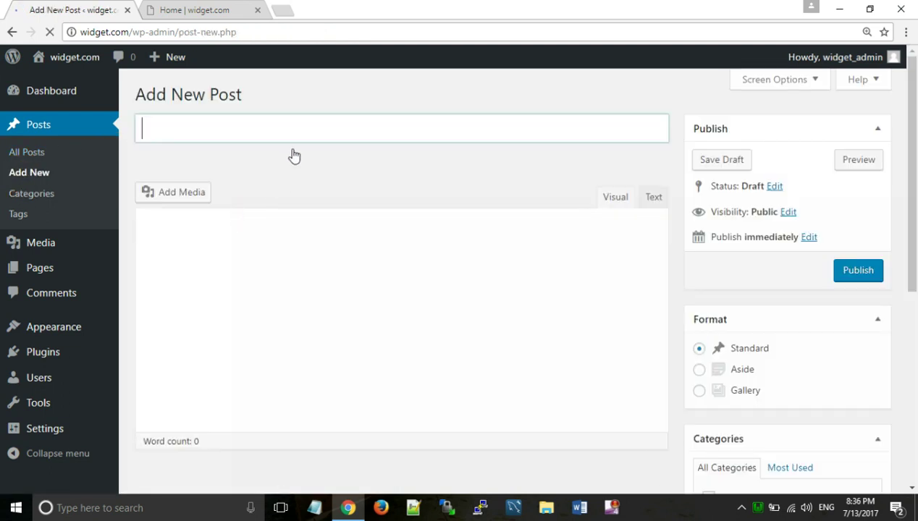
click(304, 135)
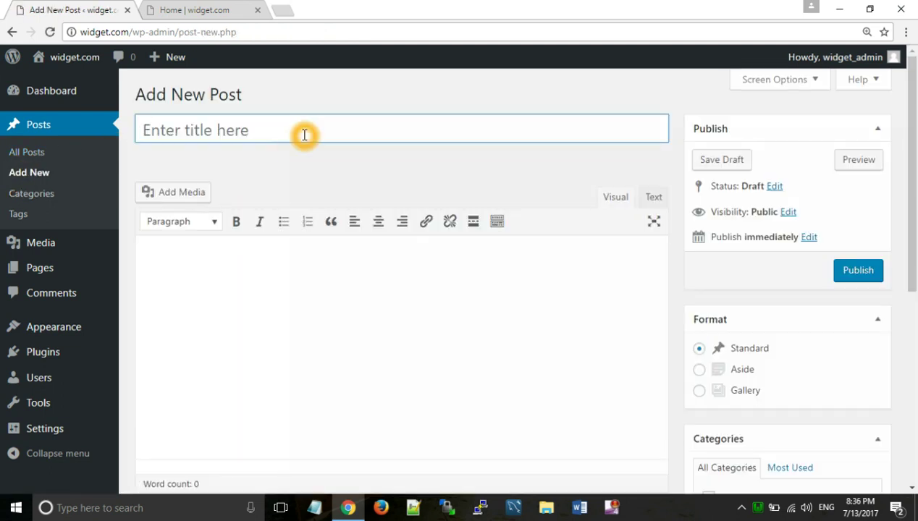
click(303, 135)
text(Post1)
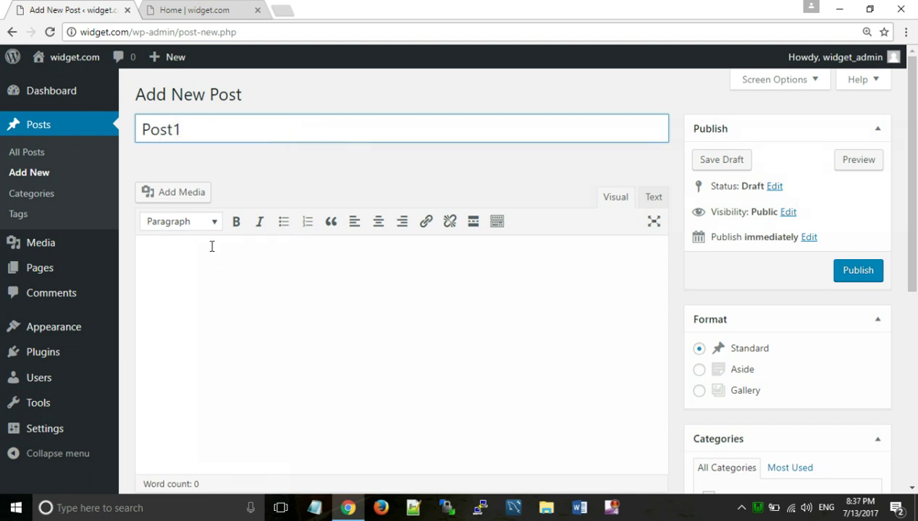
click(212, 246)
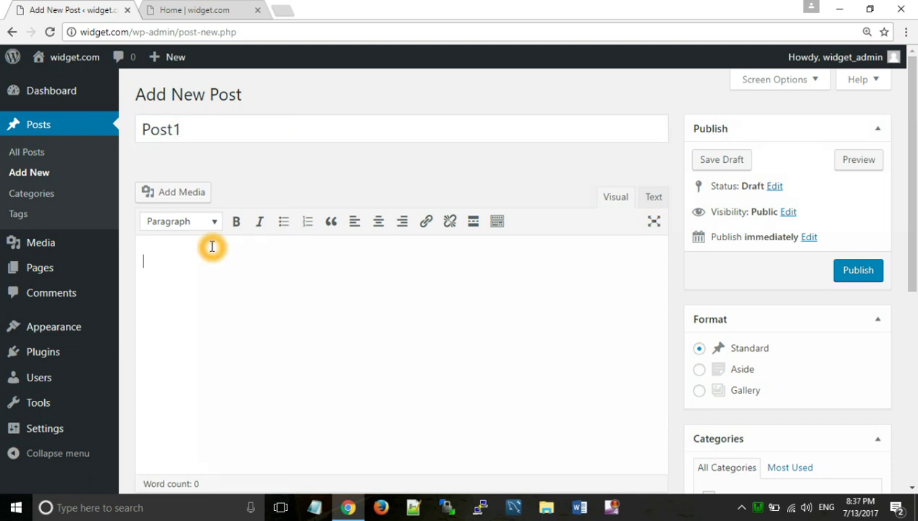
text(This is our first post...)
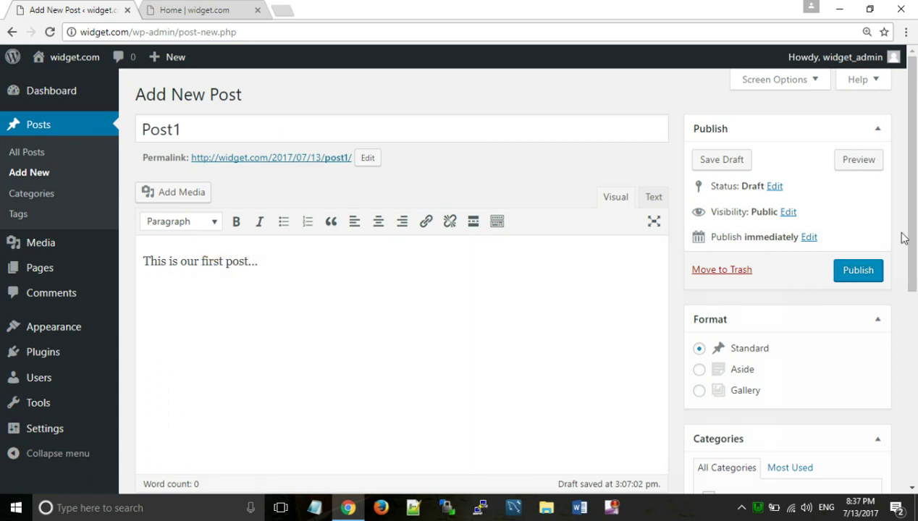
Assign Post1 to the Blog category
drag(914, 195, 914, 253)
click(706, 367)
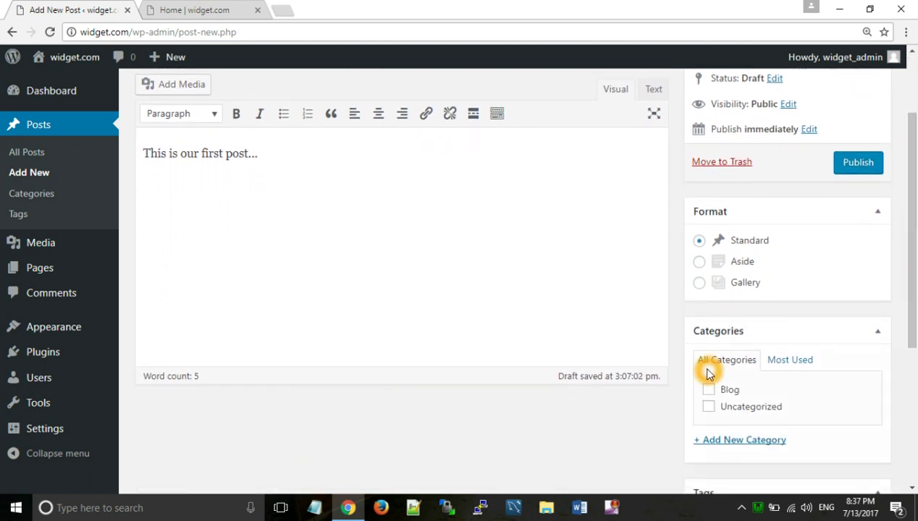
click(704, 391)
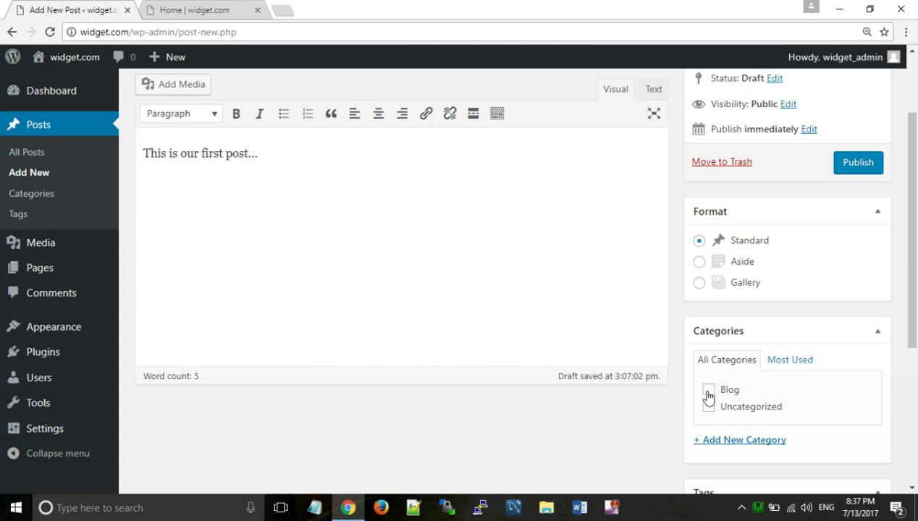
click(707, 392)
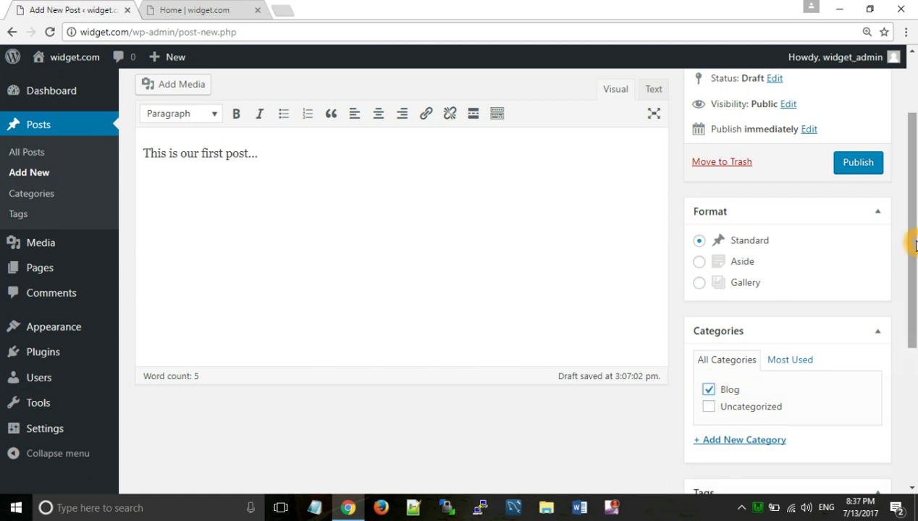
Set the WordPress logo image wordpress-1810453_960_720.jpg from the media library as Post1's featured image and publish the post
drag(914, 245, 914, 343)
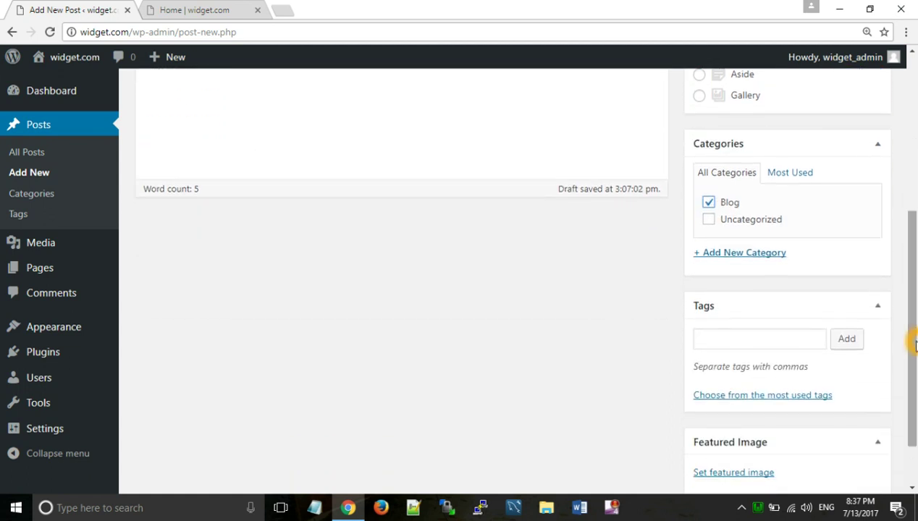
click(708, 472)
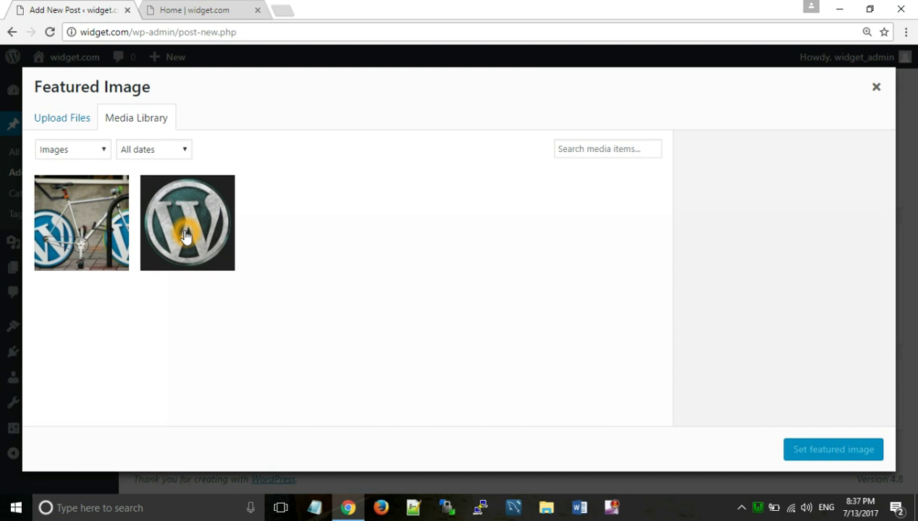
click(186, 236)
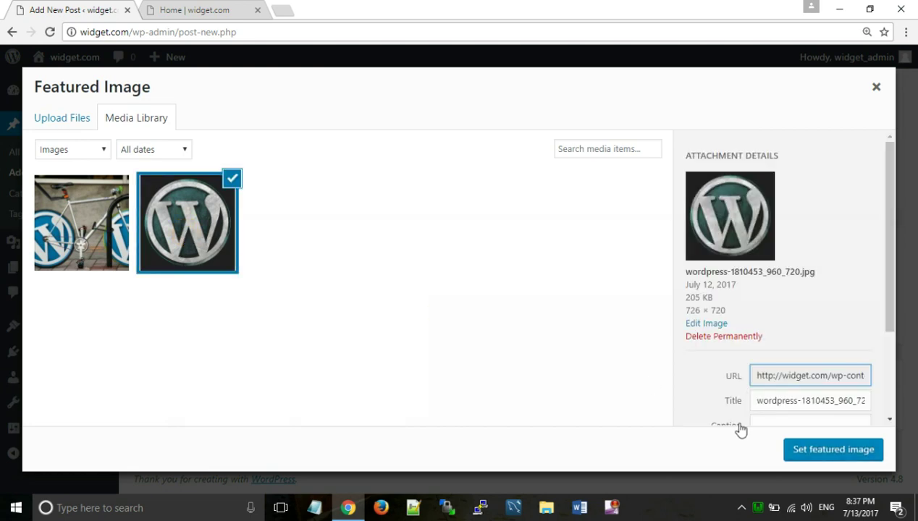
click(830, 447)
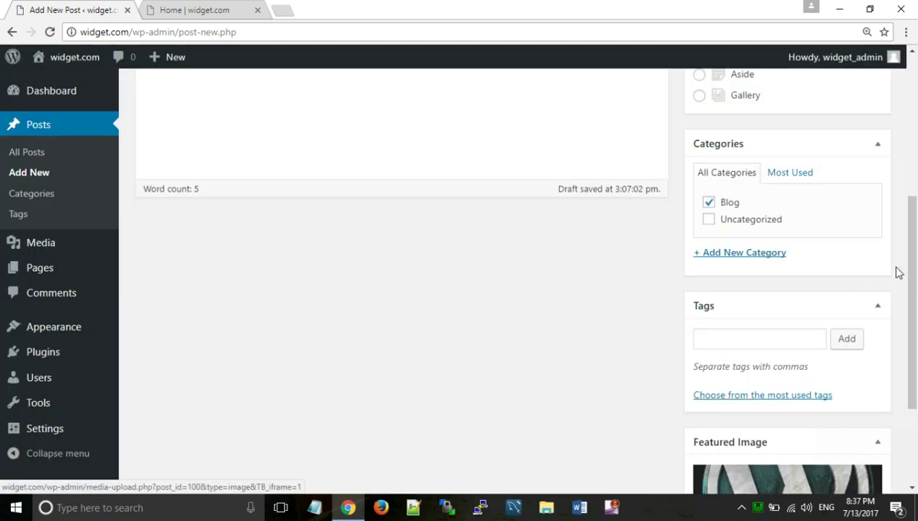
drag(911, 284, 913, 155)
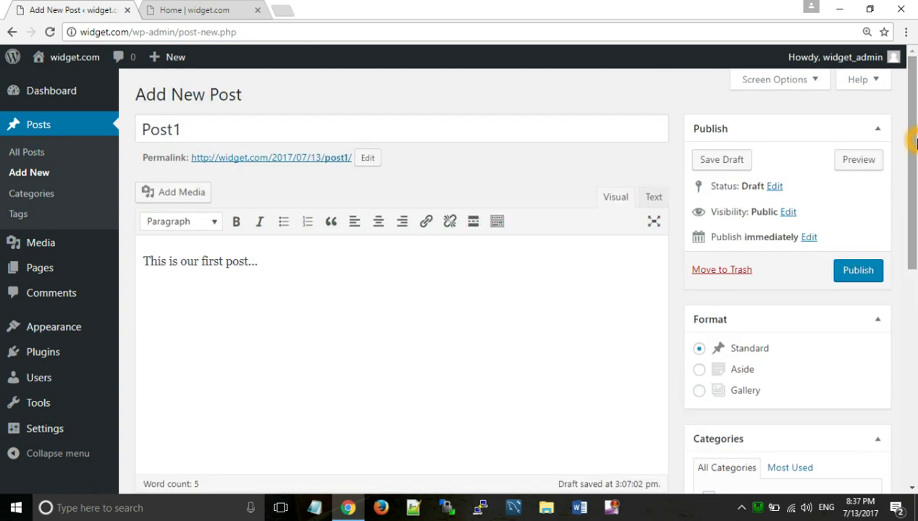
click(855, 272)
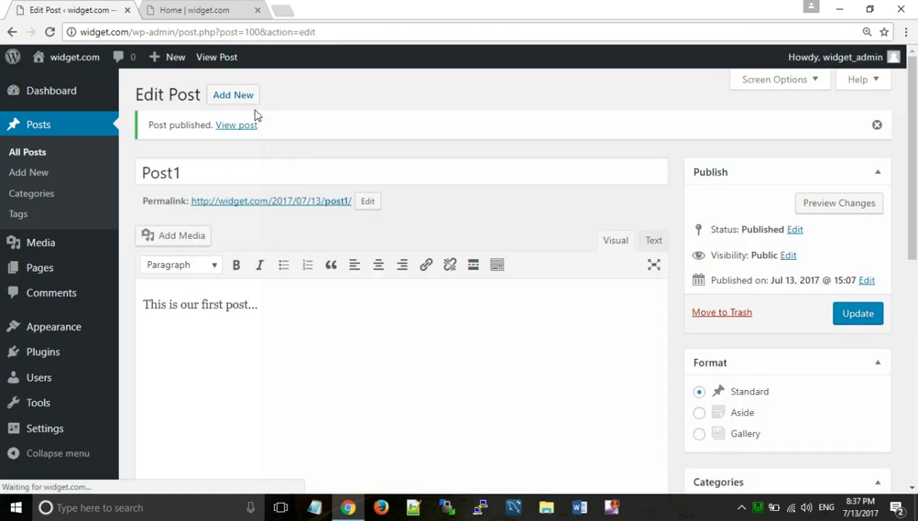
Start another new post titled "Post2" with the body text "This is our Second Post.."
click(242, 97)
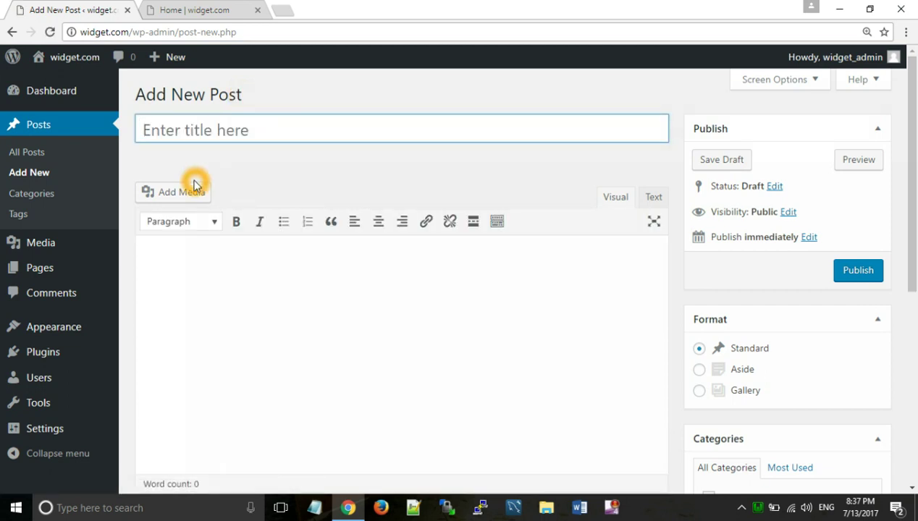
text(Post2)
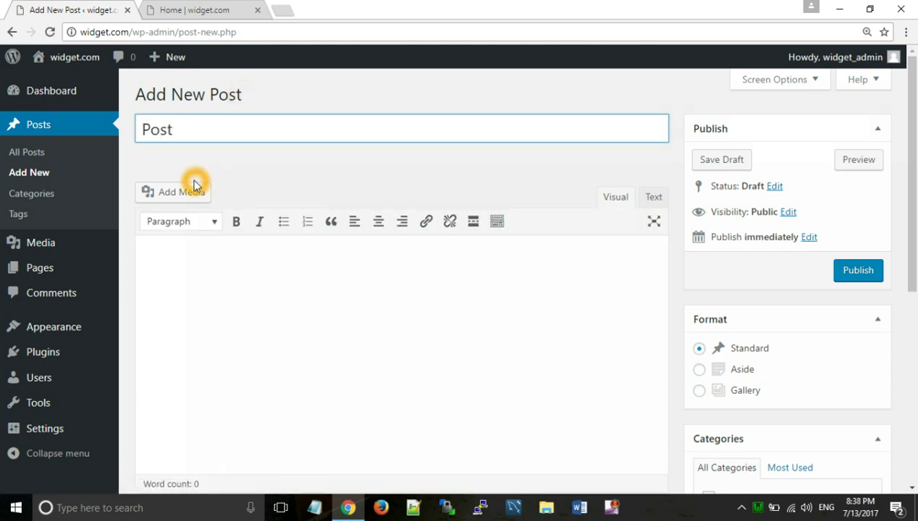
click(178, 261)
text(This is our Second Post..)
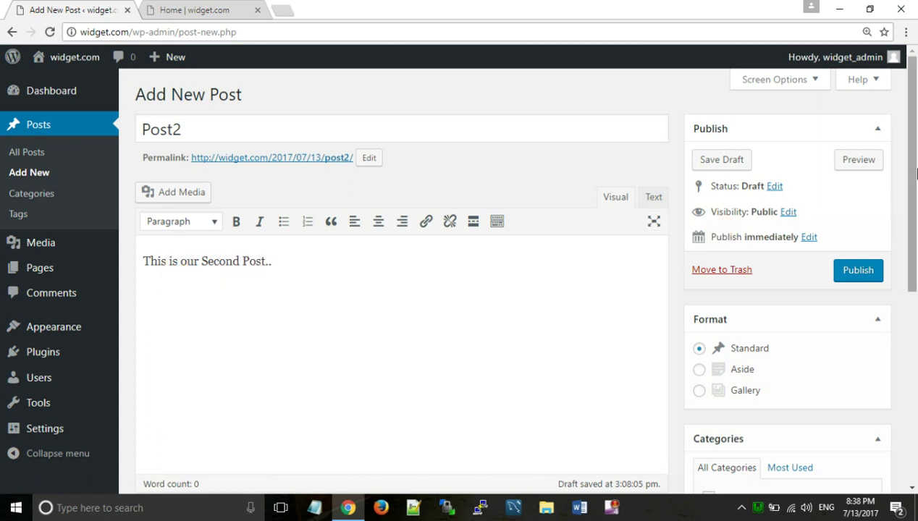
Assign Post2 to the Blog category and set the bicycle image from the media library as its featured image
scroll(905, 282, down, 3)
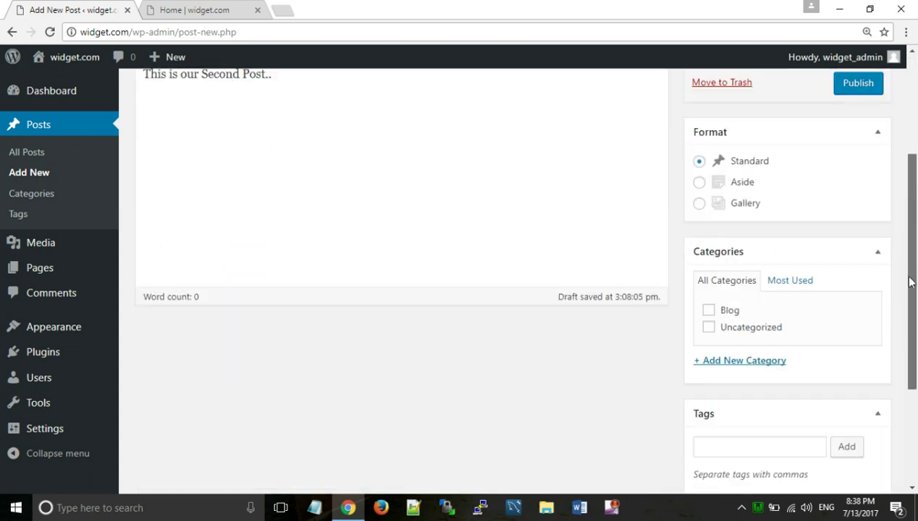
click(714, 294)
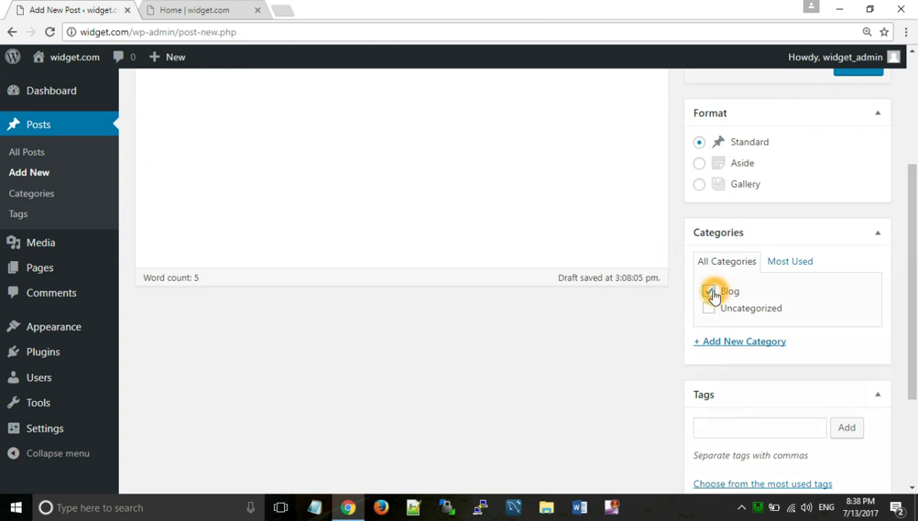
drag(912, 266, 914, 344)
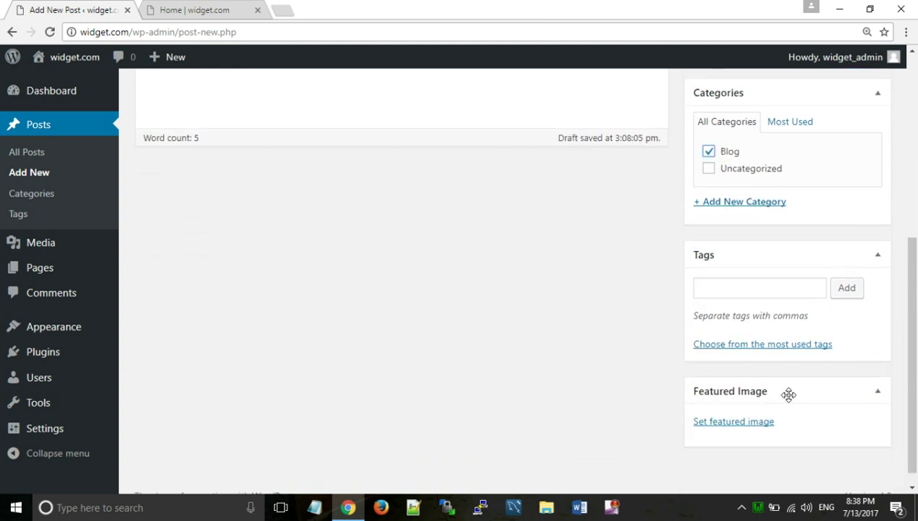
click(745, 425)
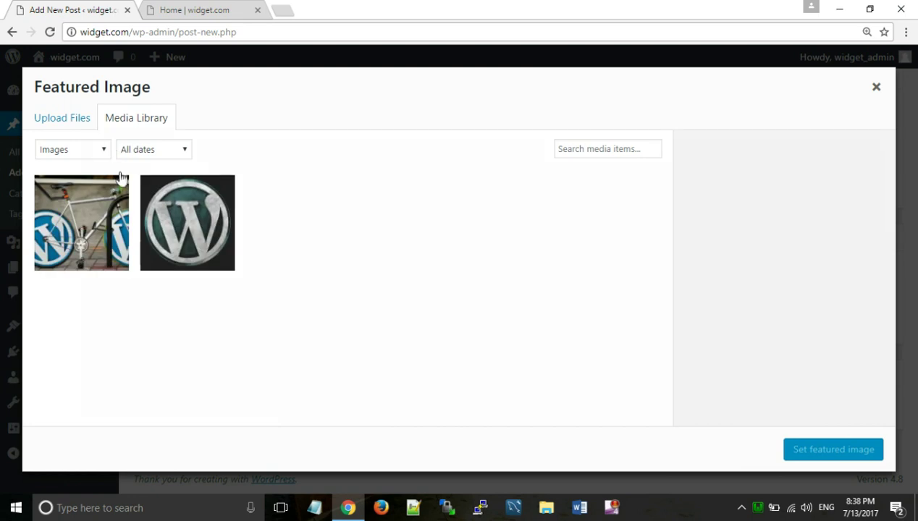
click(98, 225)
click(807, 460)
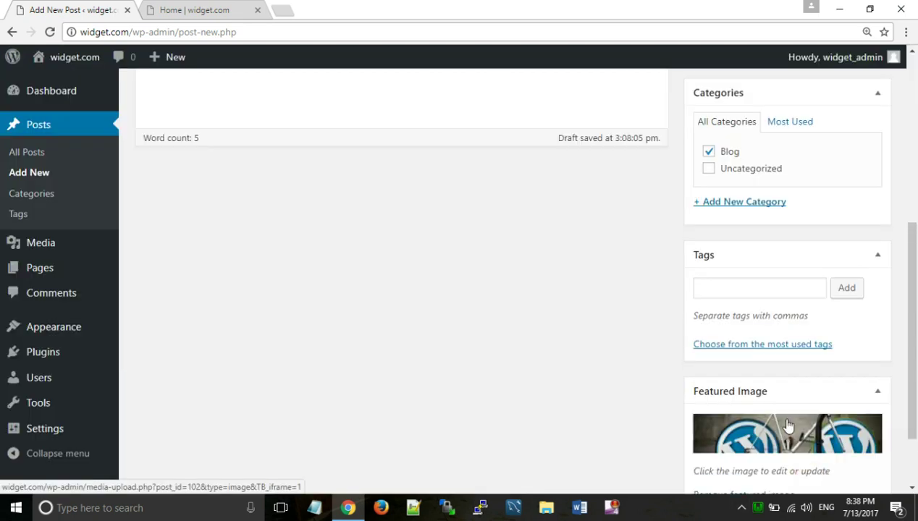
click(631, 200)
scroll(630, 208, up, 6)
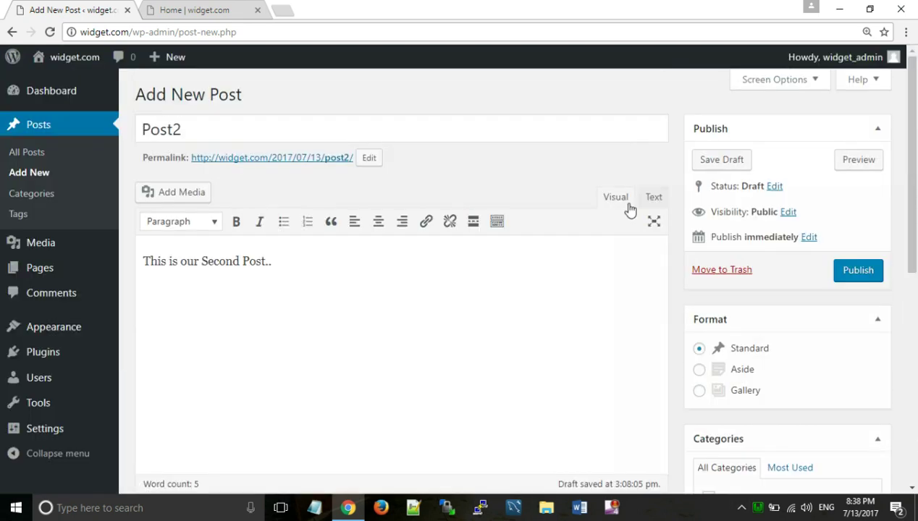
Publish Post2 and reload the site's home page to check the recent posts
click(867, 281)
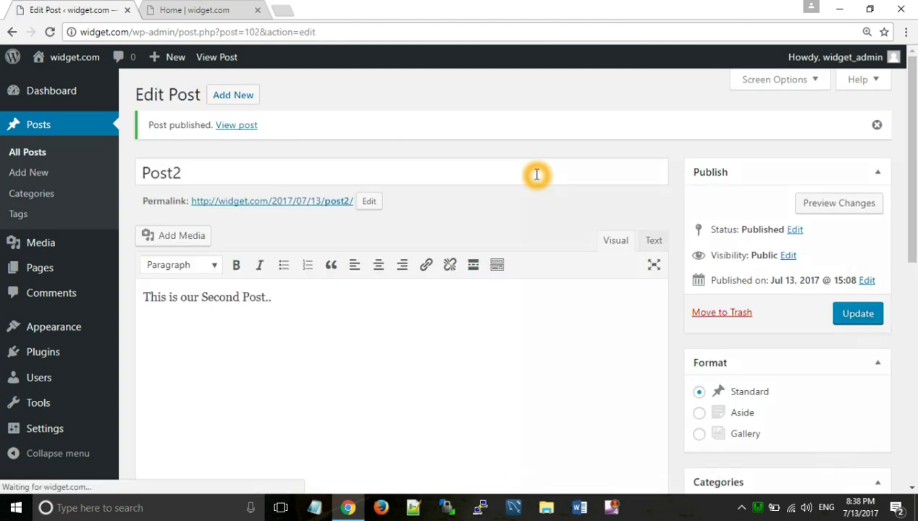
click(205, 10)
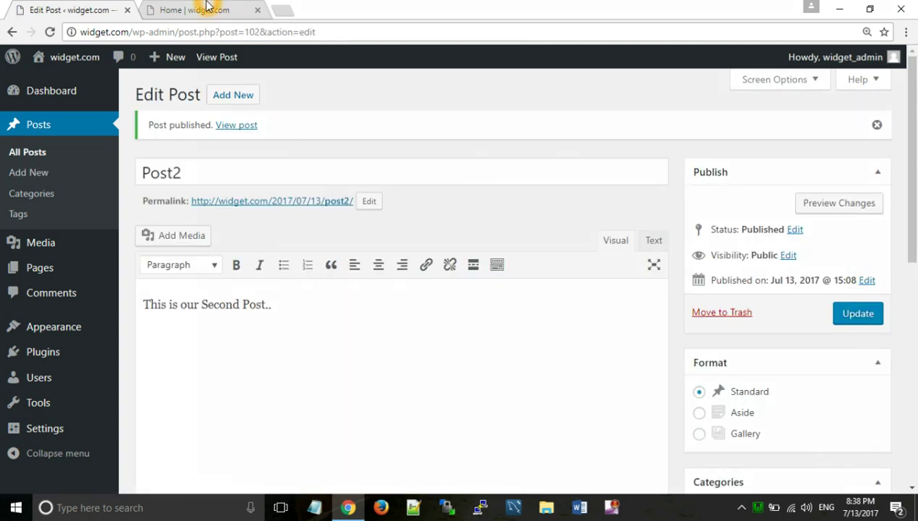
click(49, 33)
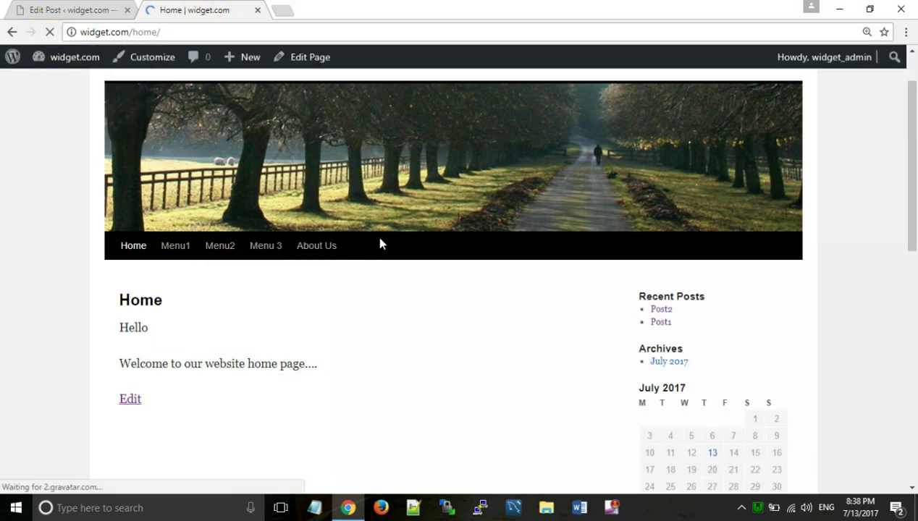
Return to the admin area and open the menu editor's custom link form for the main menu
click(72, 9)
mouse_move(61, 342)
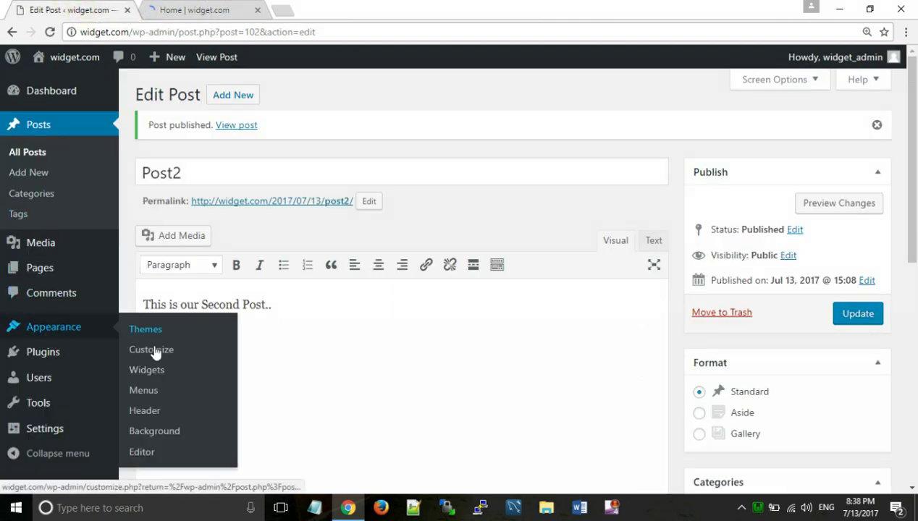
click(147, 391)
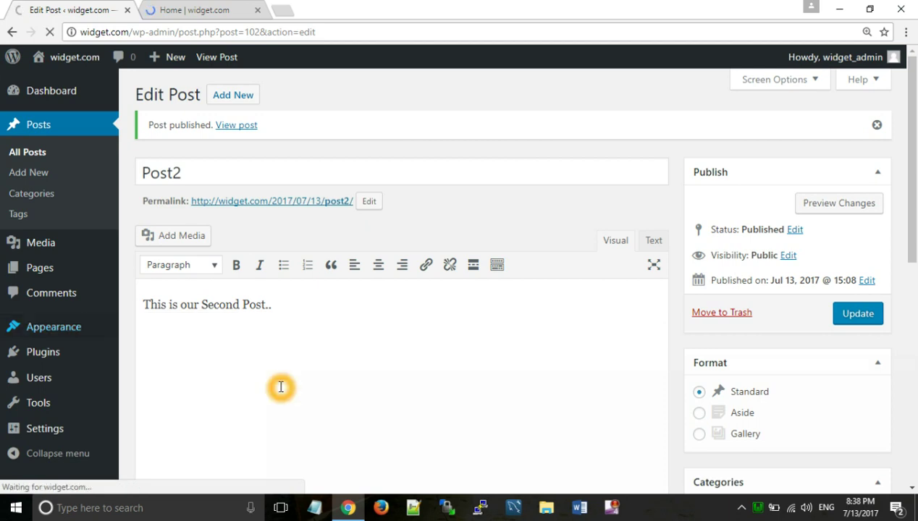
scroll(282, 387, down, 2)
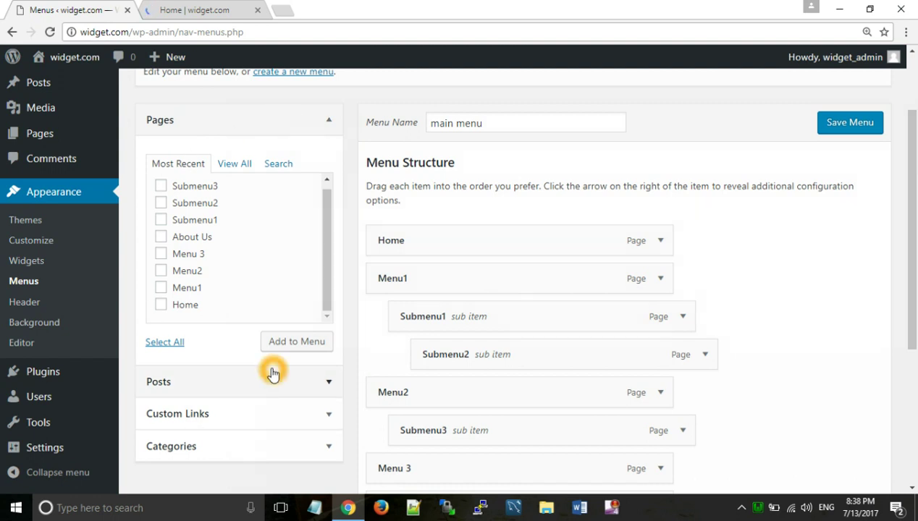
scroll(272, 369, down, 2)
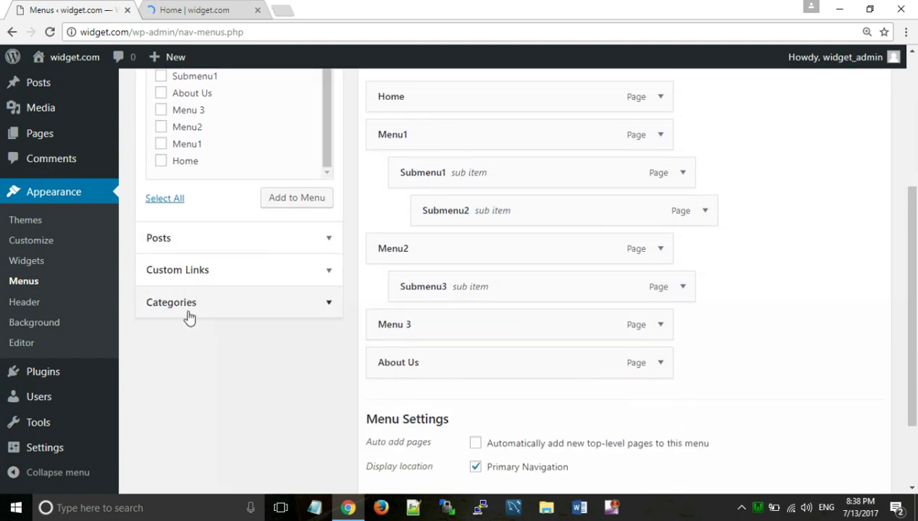
click(226, 280)
click(222, 273)
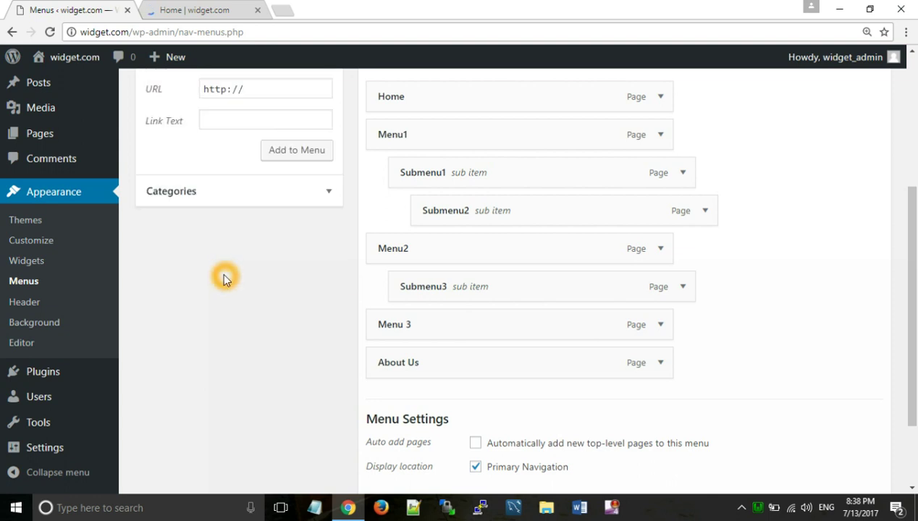
click(200, 168)
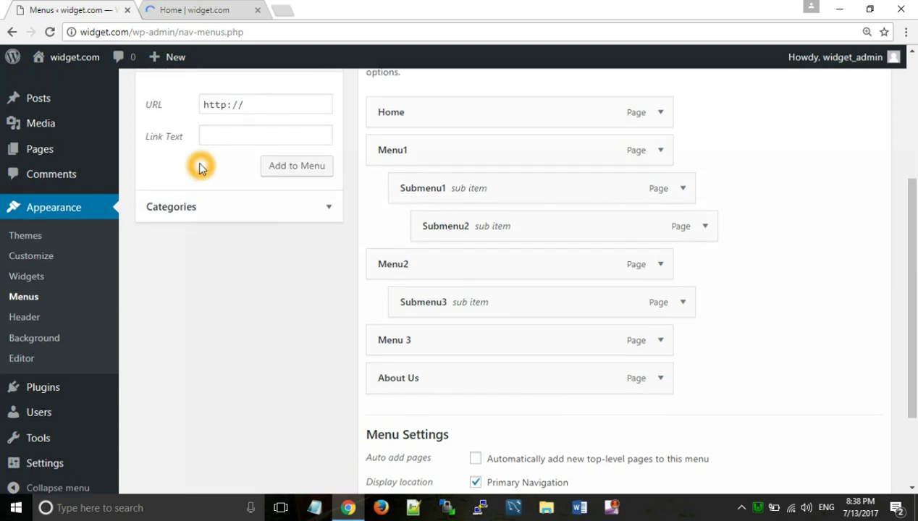
Add a custom link with the text "Follow Us" and the URL "#" to the main menu
click(229, 137)
text(Follow Us)
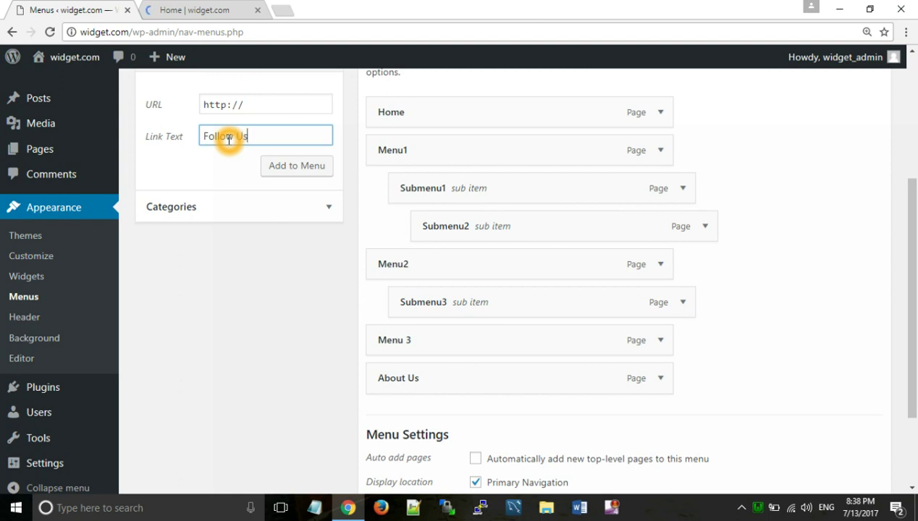
drag(255, 100, 178, 100)
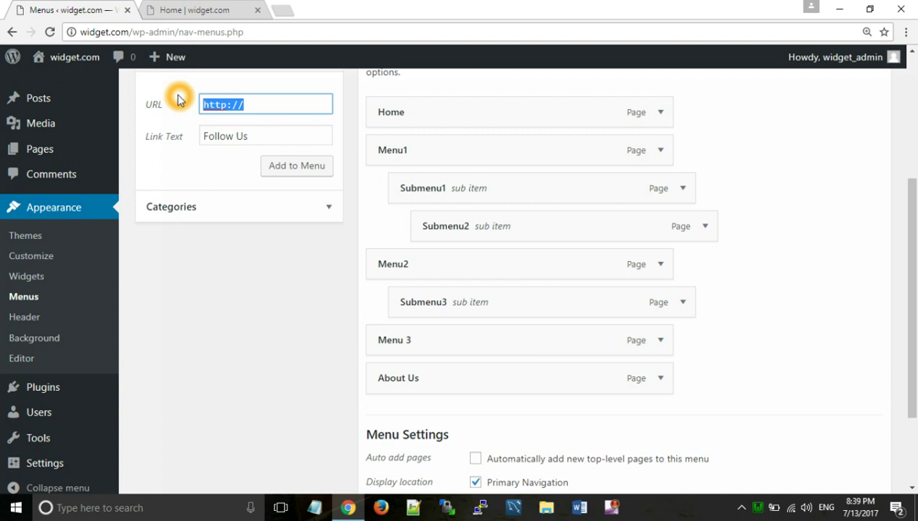
click(245, 106)
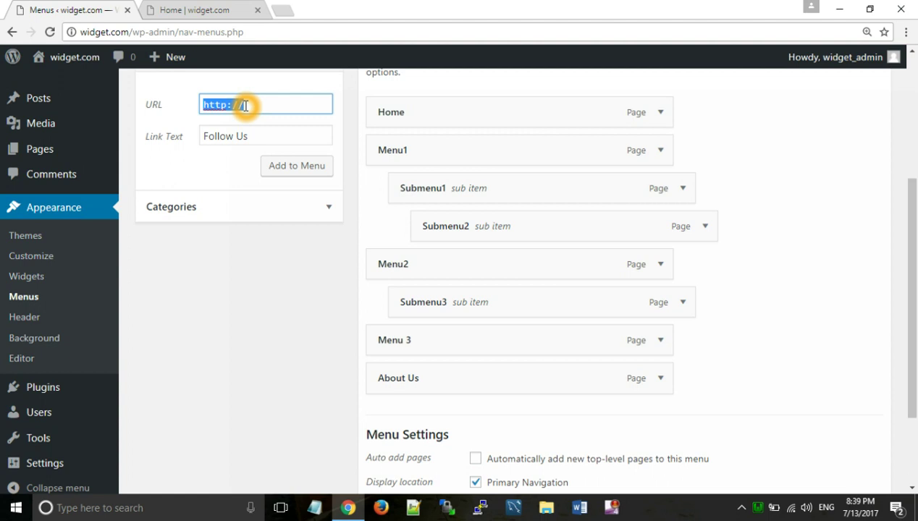
text(#)
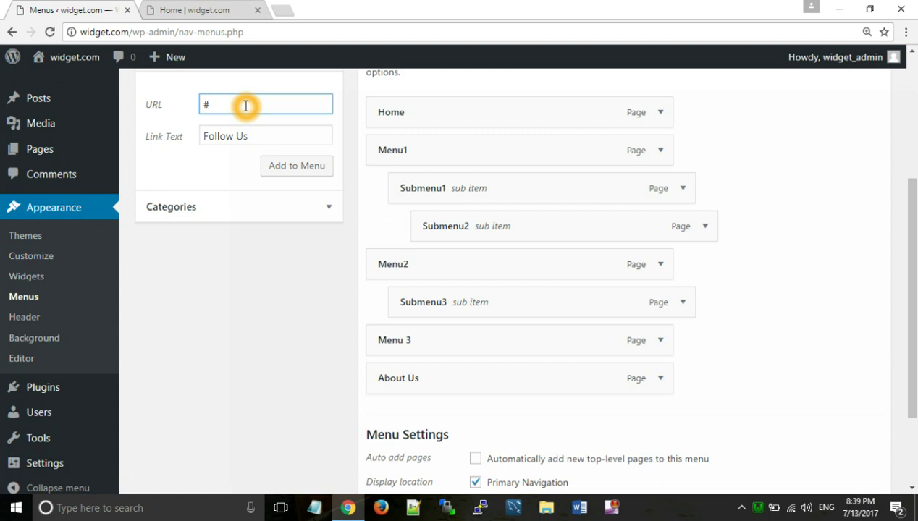
click(302, 171)
scroll(365, 338, down, 1)
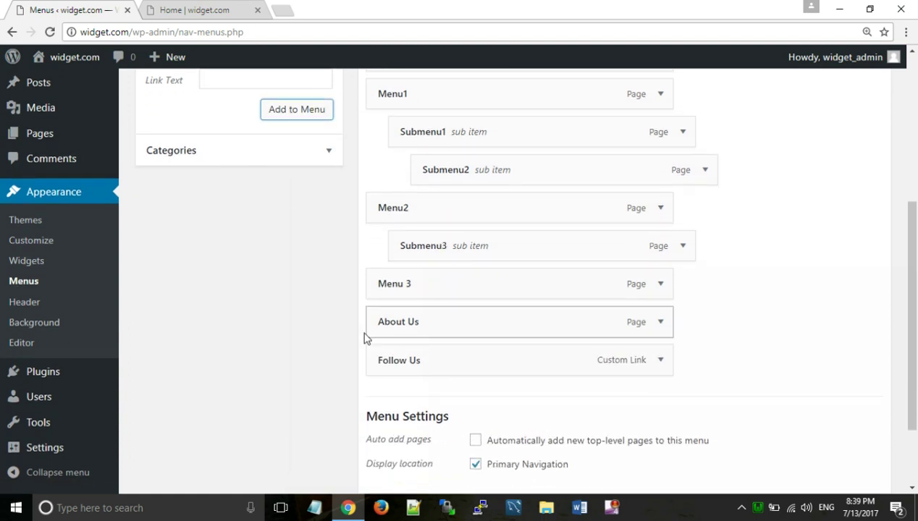
Add the Blog category to the main menu and save the menu
scroll(283, 298, up, 3)
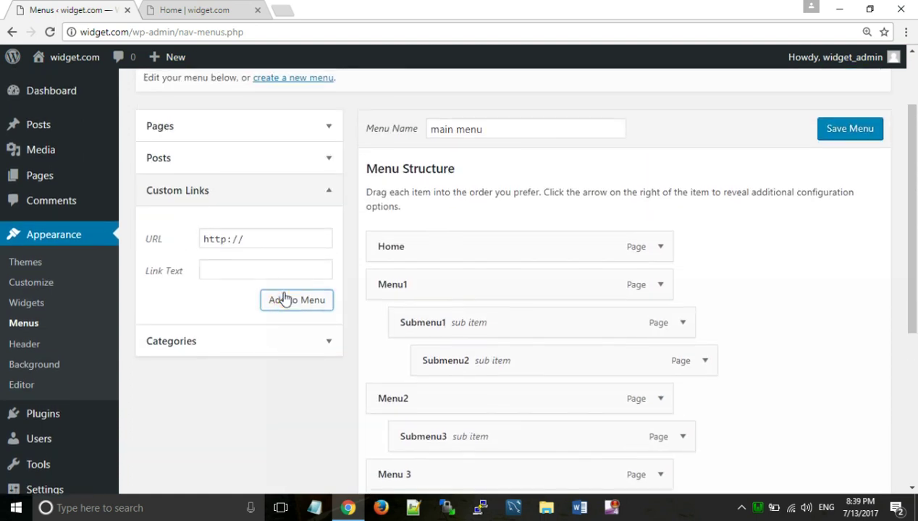
scroll(283, 297, up, 1)
click(319, 229)
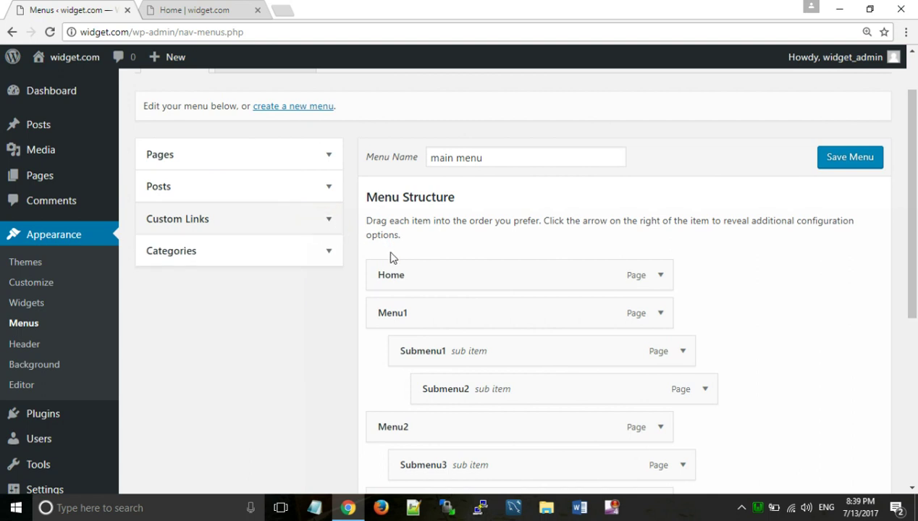
click(331, 256)
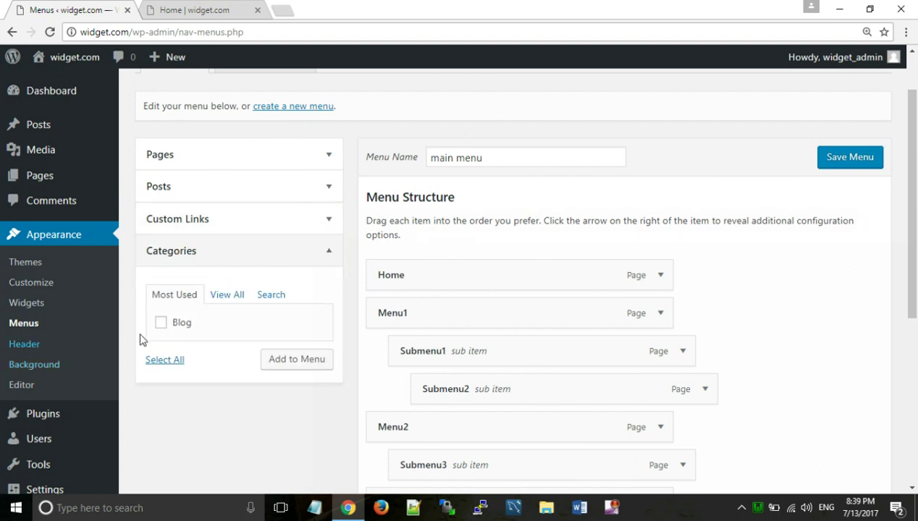
click(160, 328)
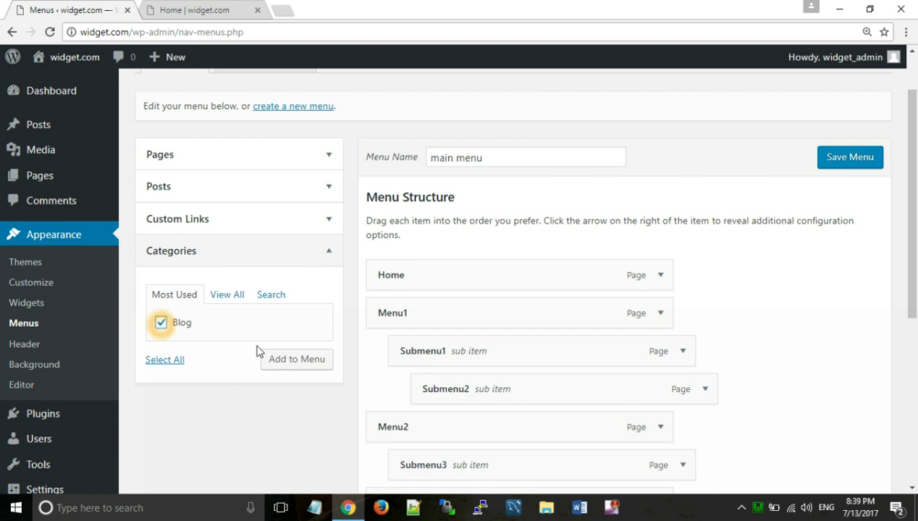
click(304, 366)
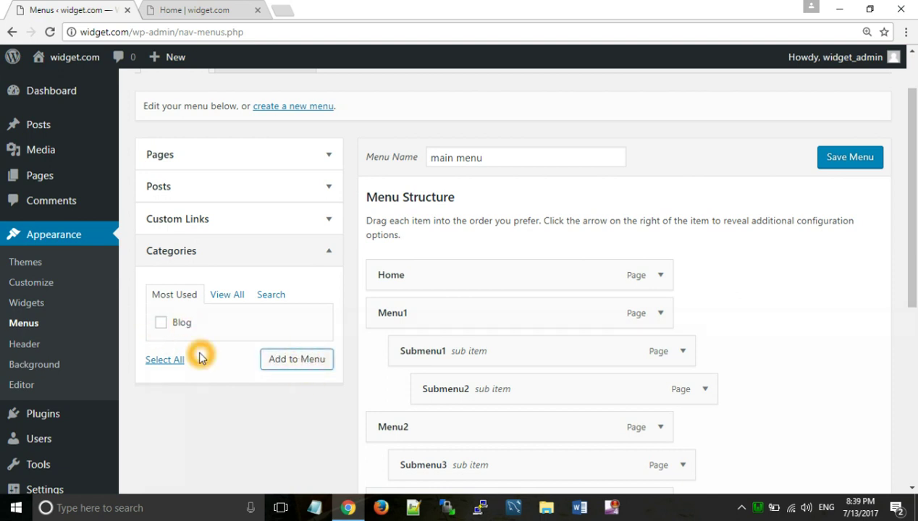
click(219, 297)
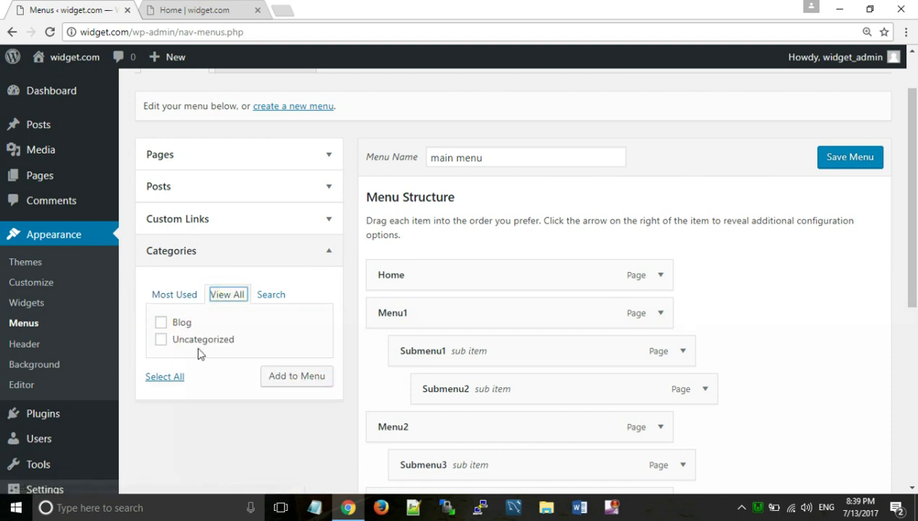
scroll(437, 314, down, 5)
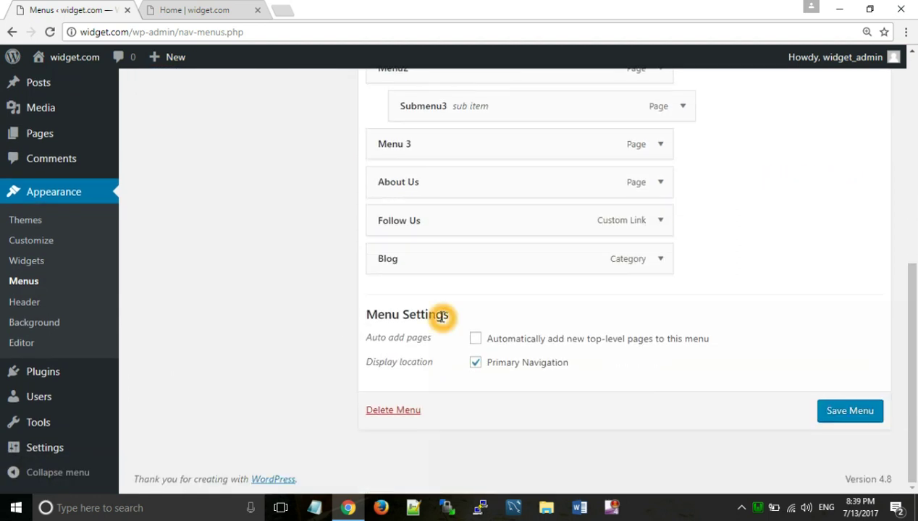
scroll(442, 316, up, 1)
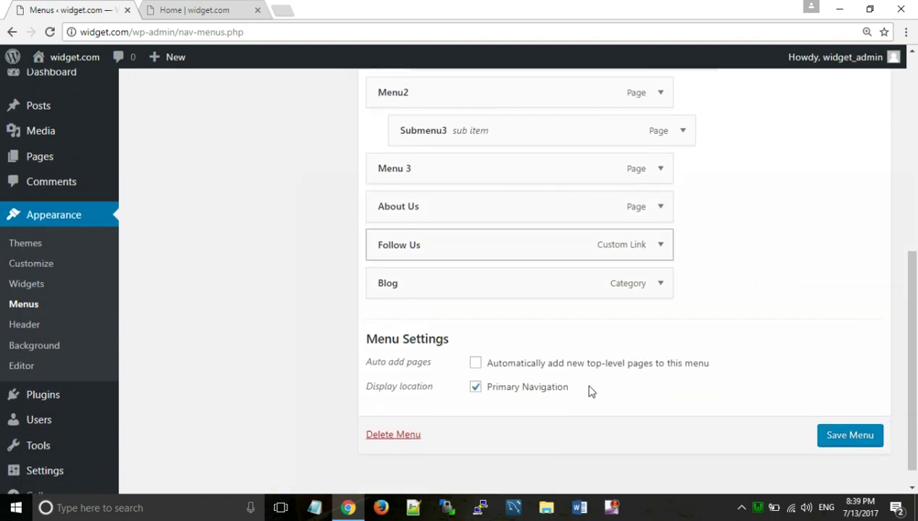
click(872, 436)
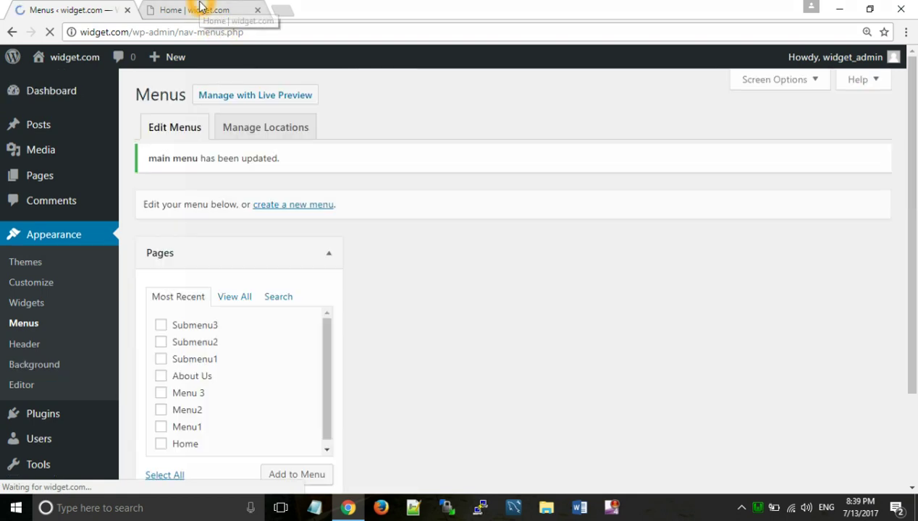
Reload the site's home page and check the navigation bar for the Follow Us and Blog items
click(201, 7)
click(50, 32)
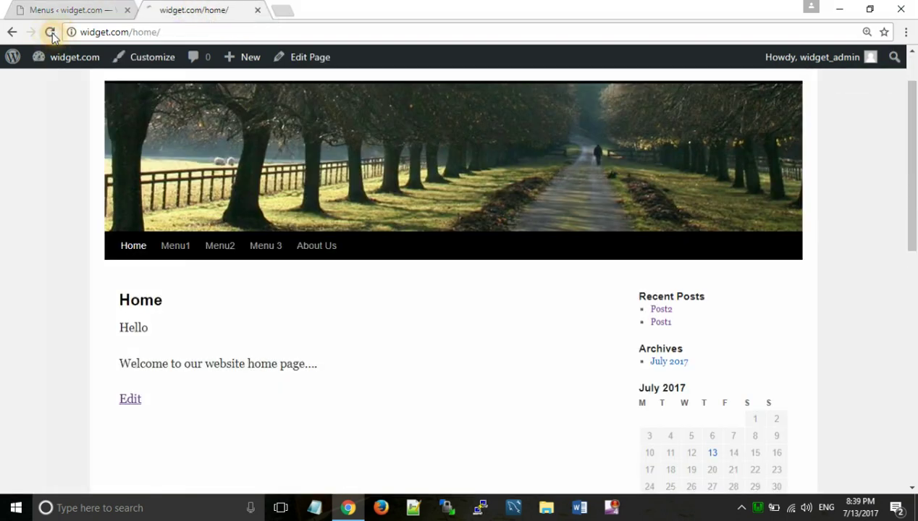
mouse_move(215, 259)
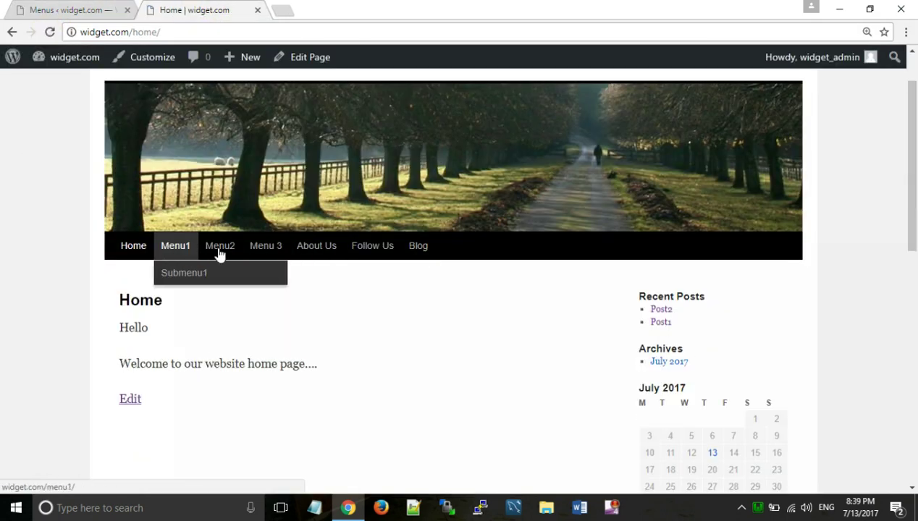
click(414, 259)
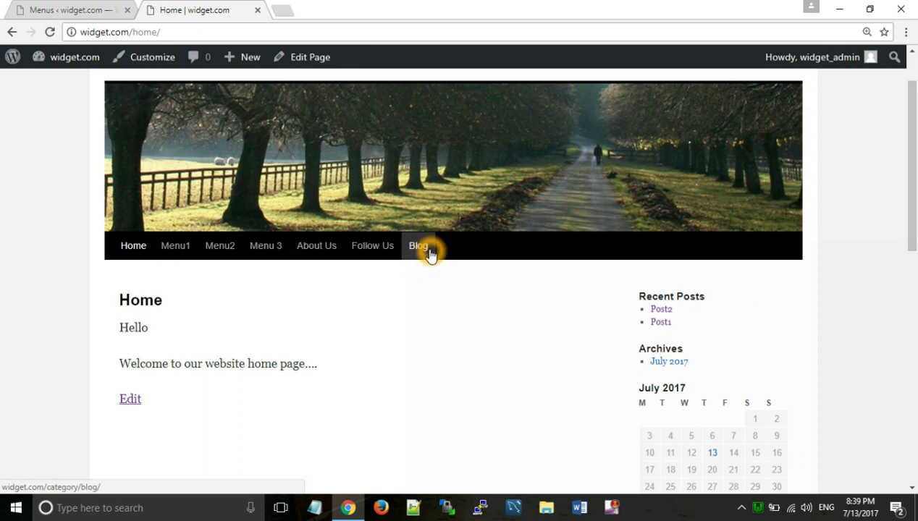
Reorder the main menu so Blog and Follow Us come between Menu 3 and About Us, and save it
click(71, 10)
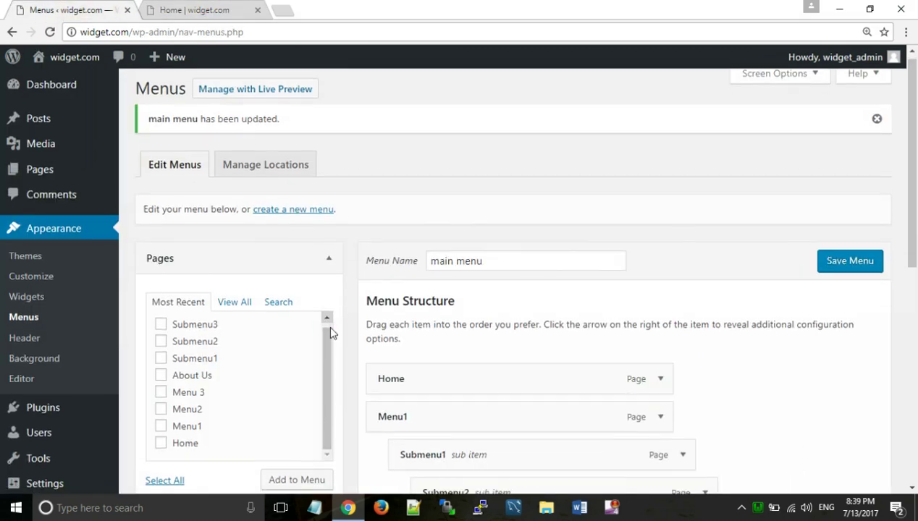
scroll(330, 331, down, 5)
drag(434, 357, 439, 302)
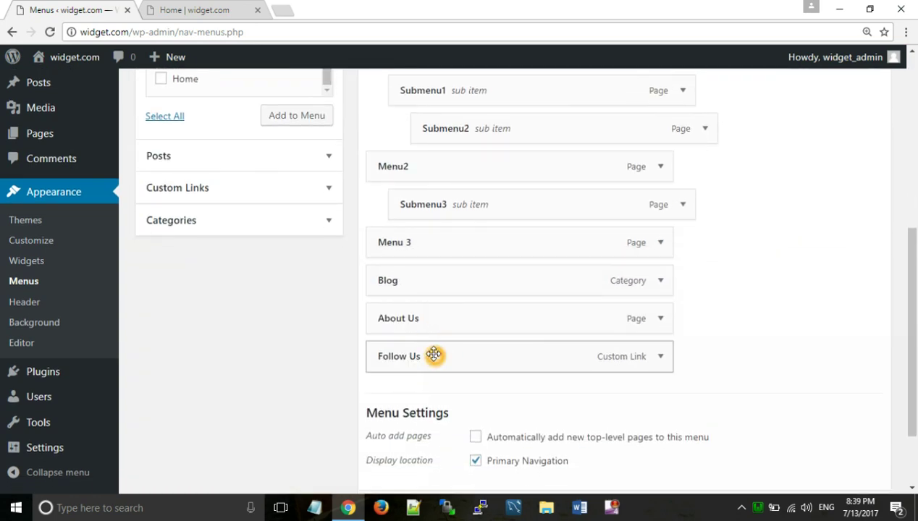
drag(433, 354, 437, 331)
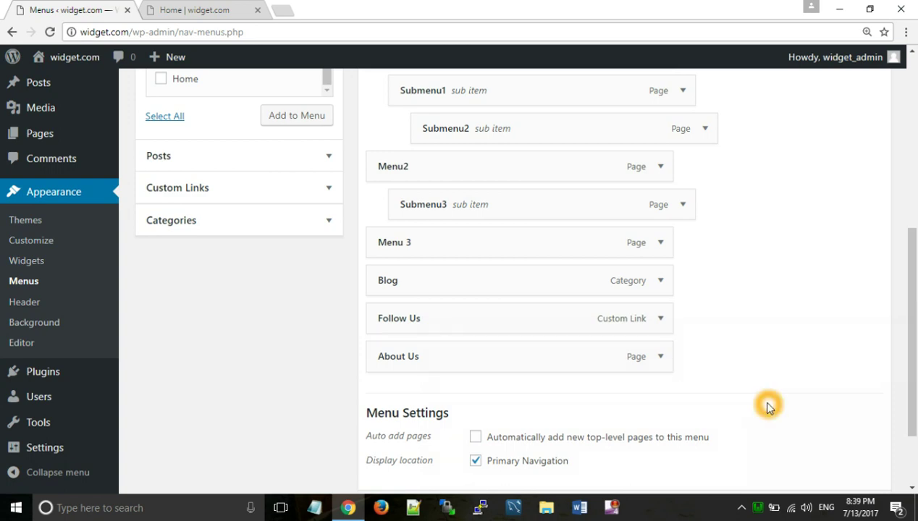
scroll(858, 431, down, 2)
click(834, 415)
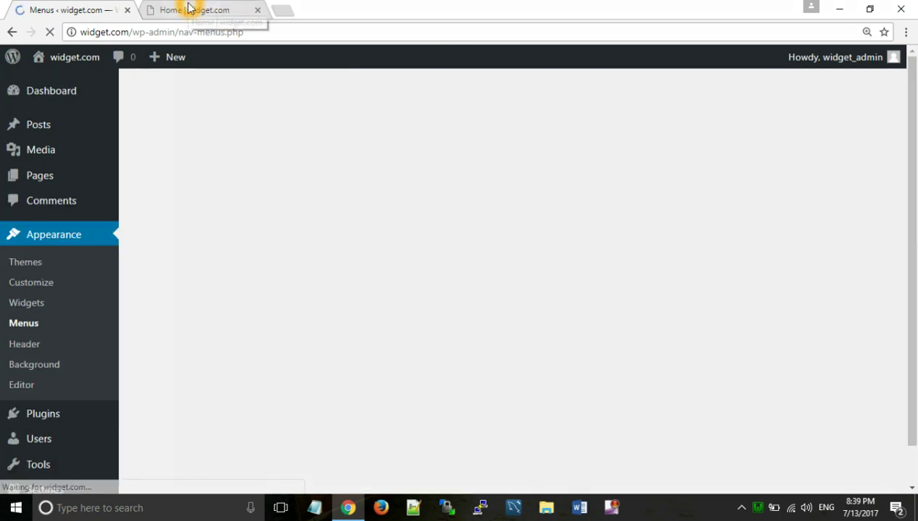
Reload the home page to check the navigation order, open the About Us page and inspect Menu1's submenu
click(191, 10)
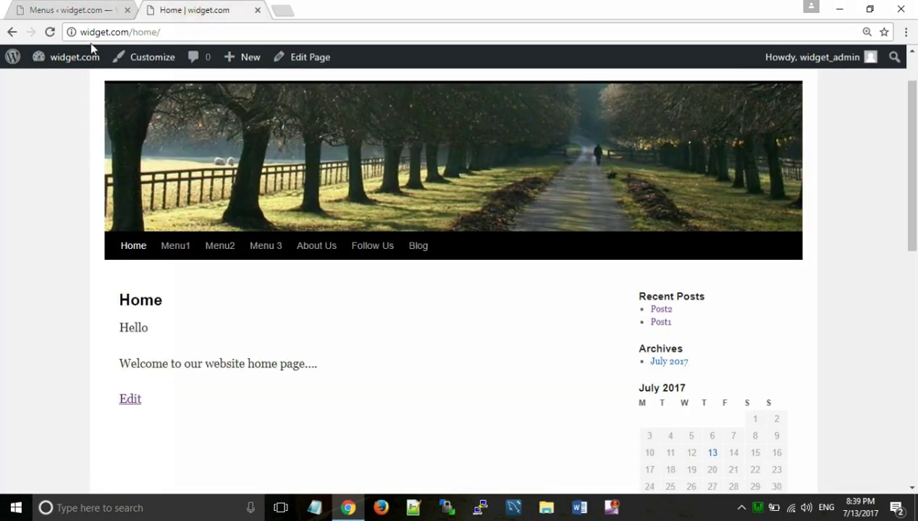
click(45, 34)
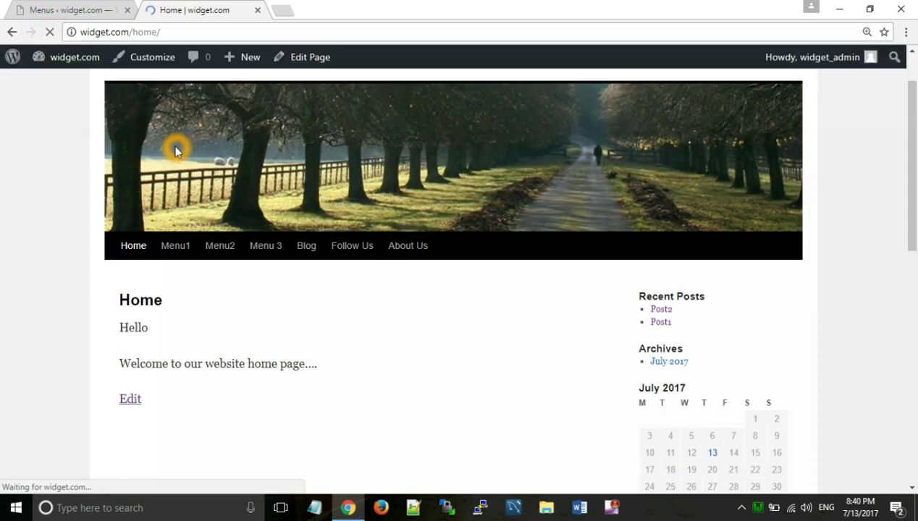
click(406, 249)
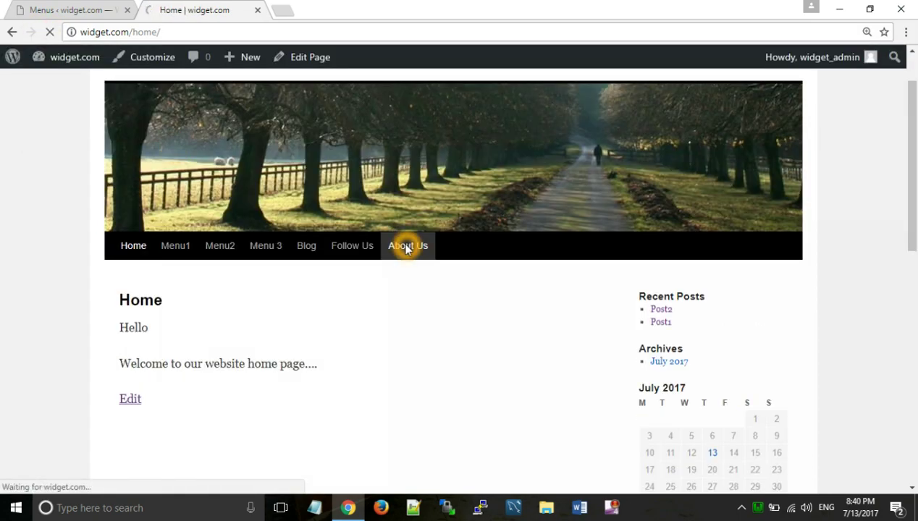
mouse_move(220, 311)
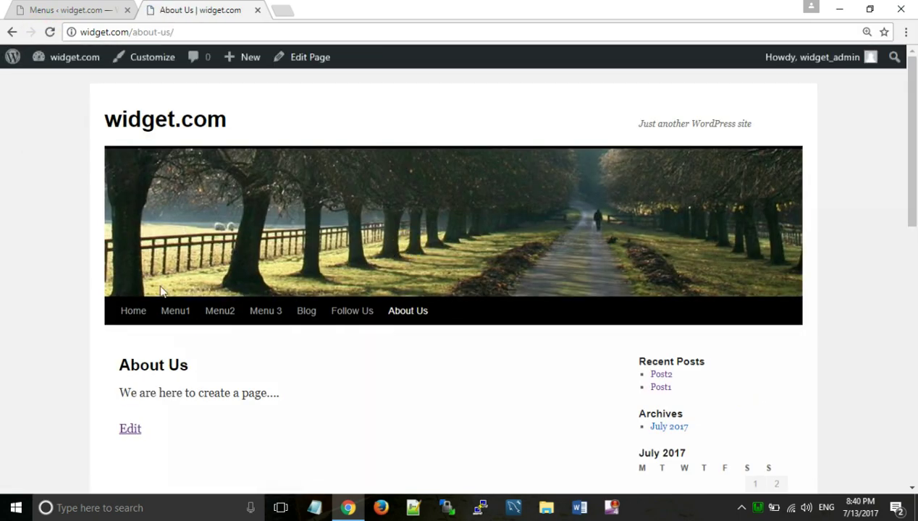
mouse_move(161, 317)
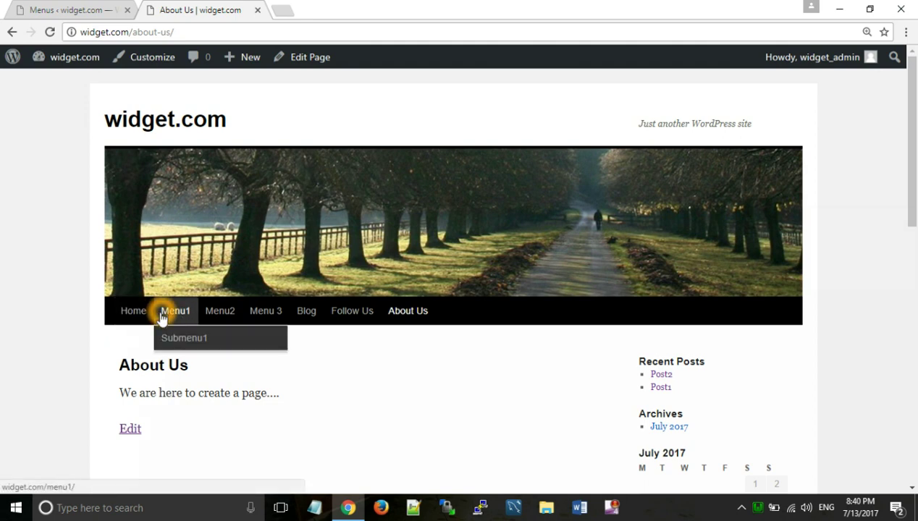
Open the Submenu1 page from Menu1's submenu on the site and look over its content
mouse_move(166, 347)
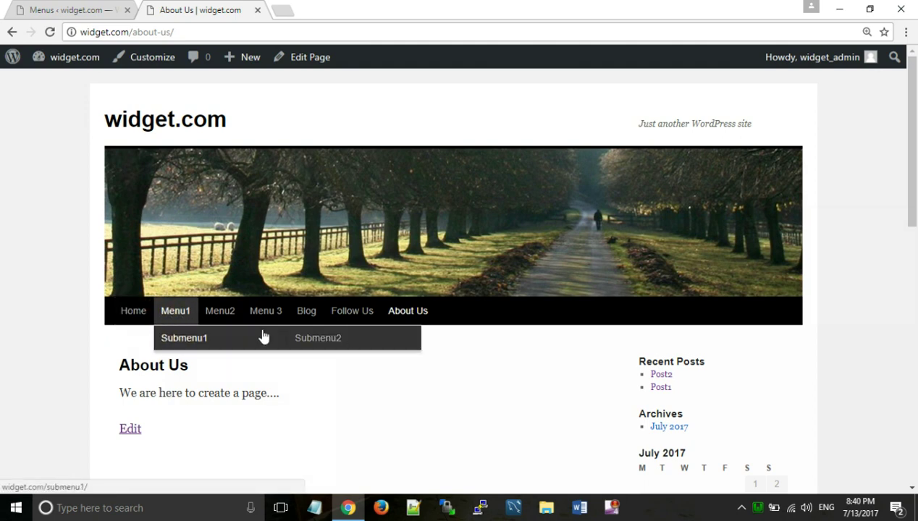
click(183, 346)
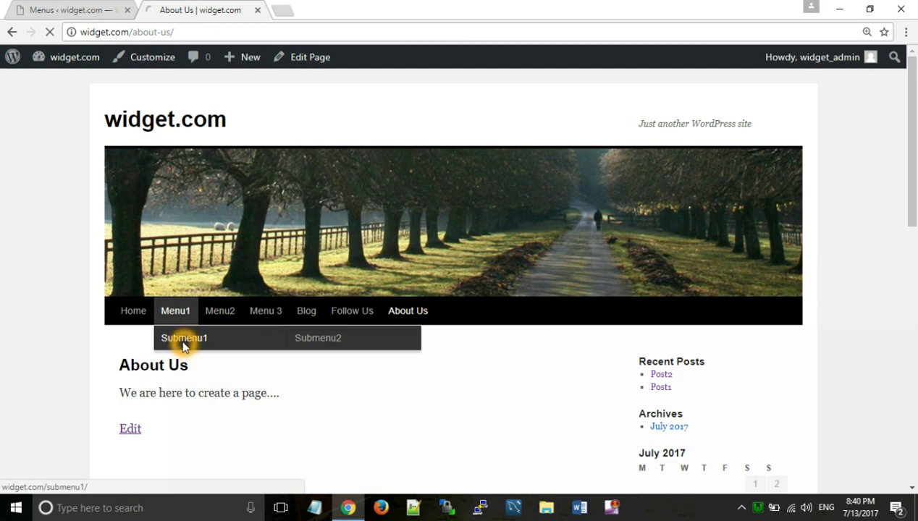
scroll(183, 346, down, 2)
scroll(183, 346, down, 2)
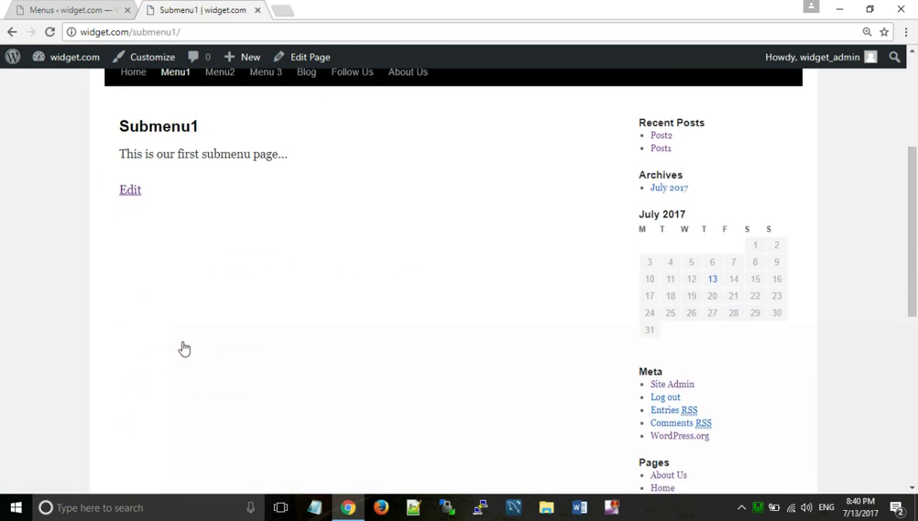
Test the Follow Us link in the site navigation and highlight the # at the end of the page address
scroll(184, 347, up, 4)
click(351, 316)
click(354, 314)
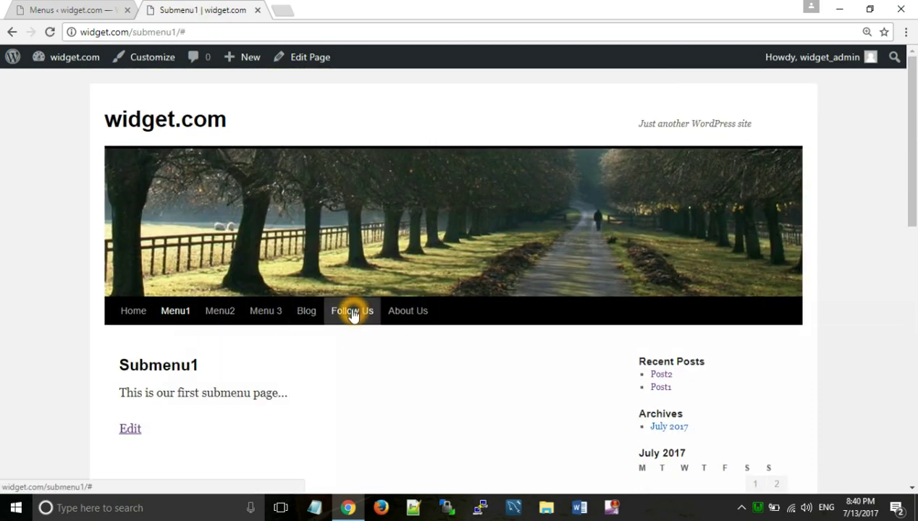
double_click(182, 32)
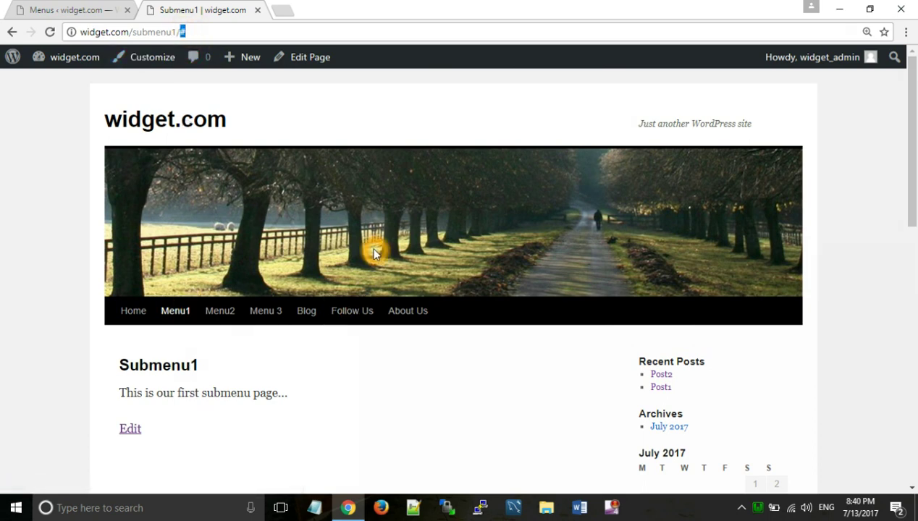
Open the Blog category from the site navigation, review its listed posts and open Post2
click(306, 316)
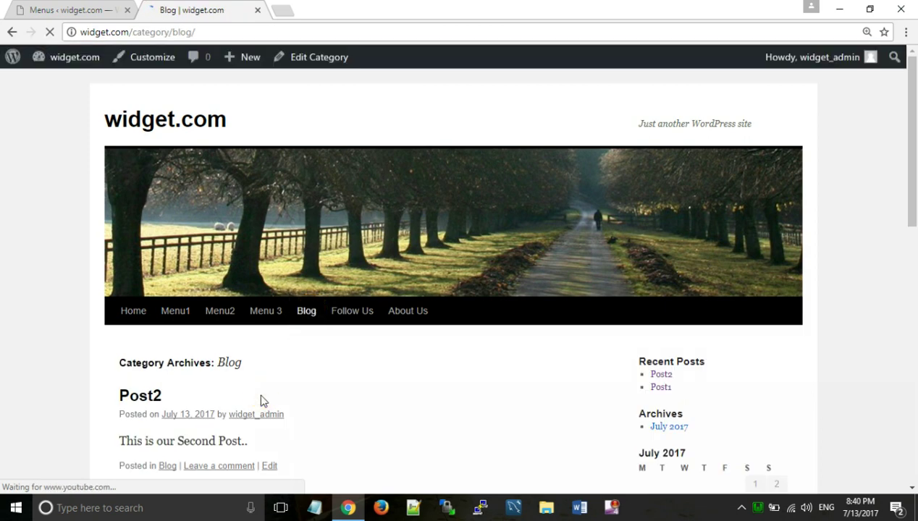
scroll(261, 401, down, 2)
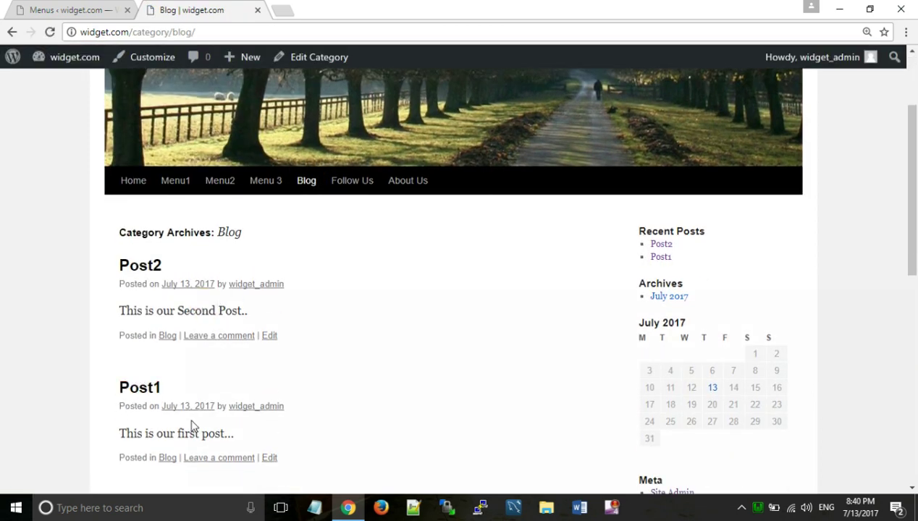
click(160, 266)
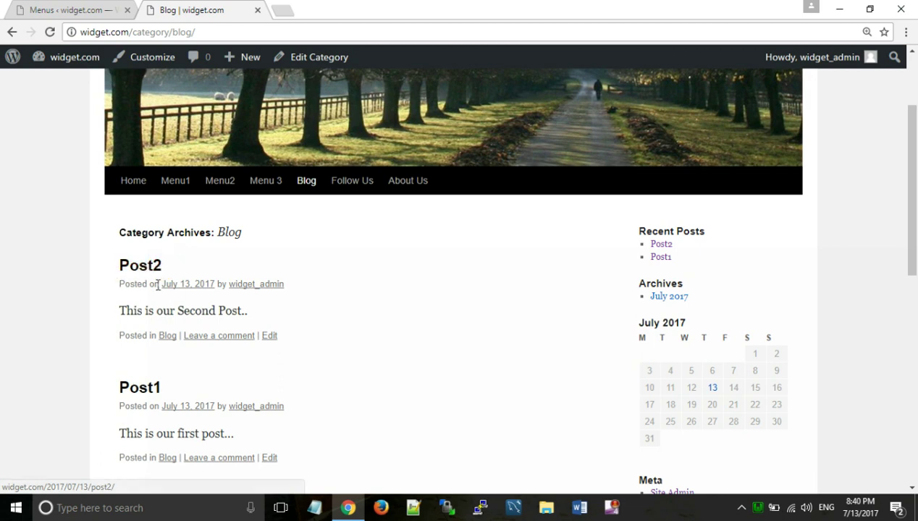
click(133, 383)
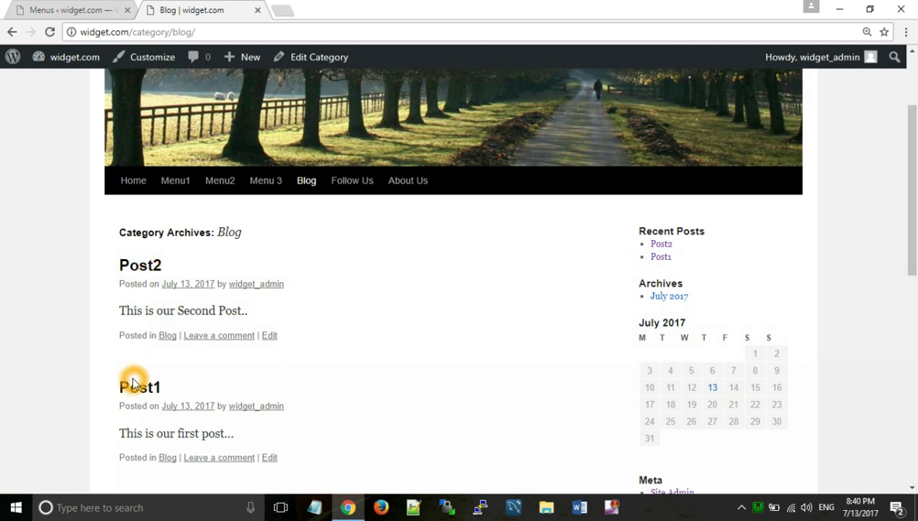
click(147, 268)
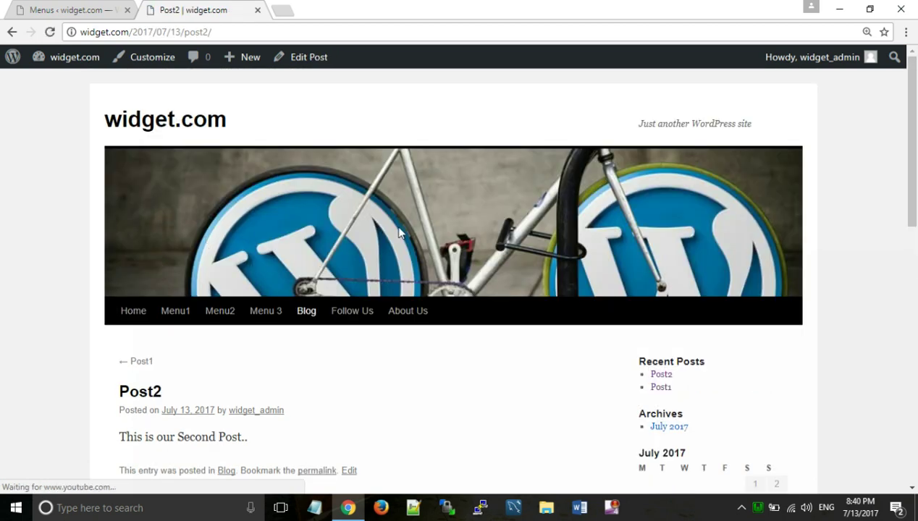